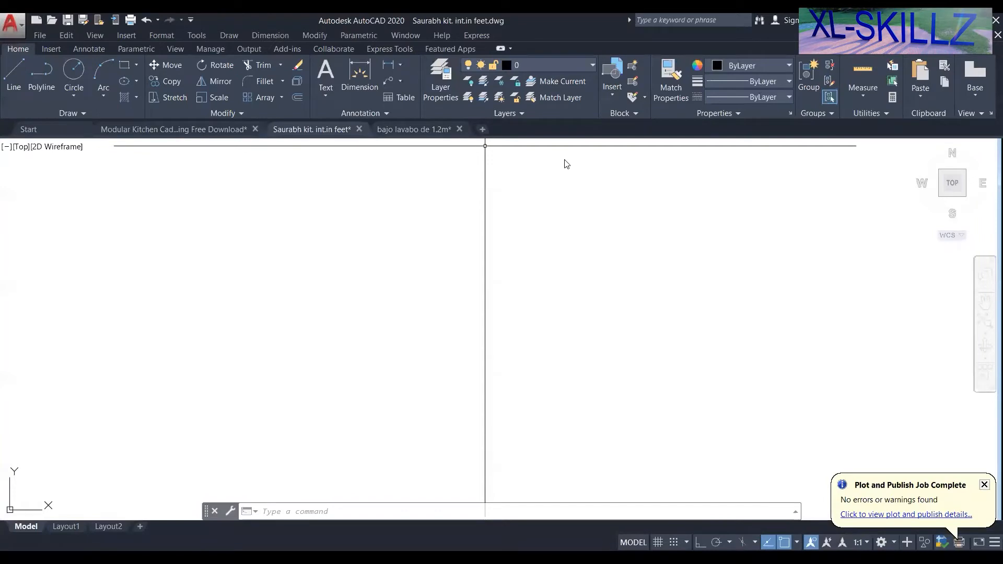
# Draw the room outline as a rectangle with a length of 10' and a width of 15'.
pyautogui.moveTo(461, 258); pyautogui.dragTo(434, 423, button='middle')
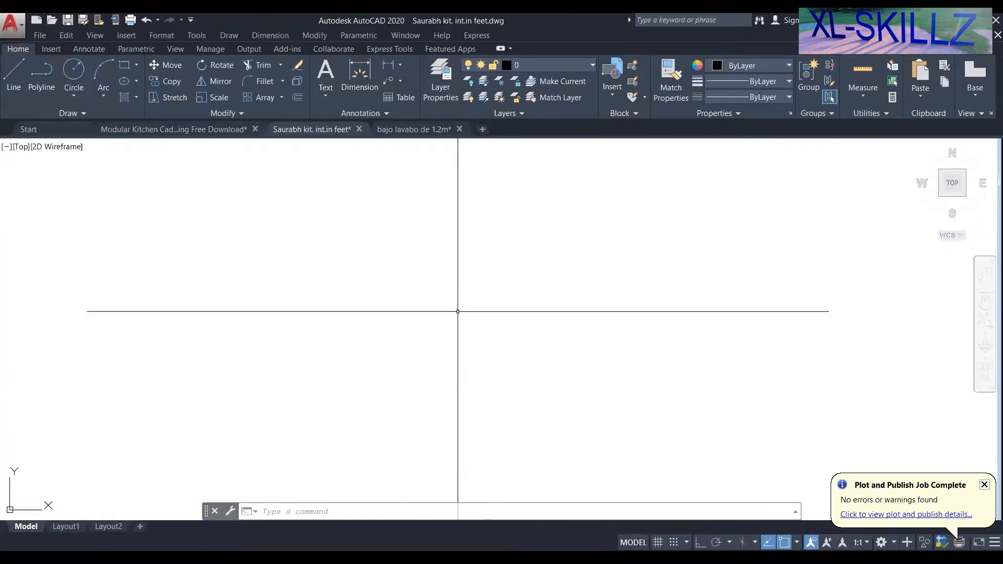
pyautogui.click(984, 484)
pyautogui.moveTo(638, 275); pyautogui.dragTo(475, 316, button='middle')
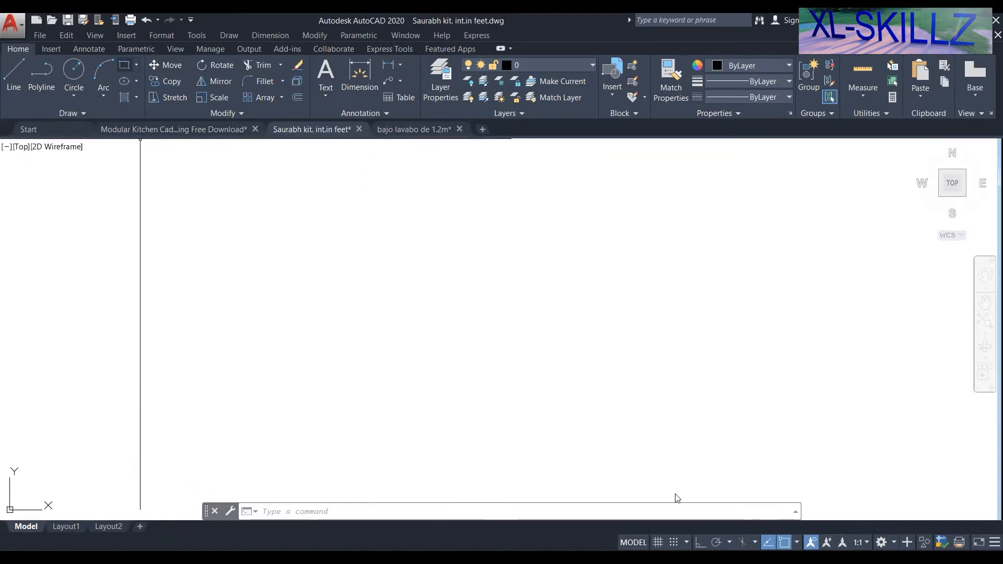
pyautogui.click(503, 511)
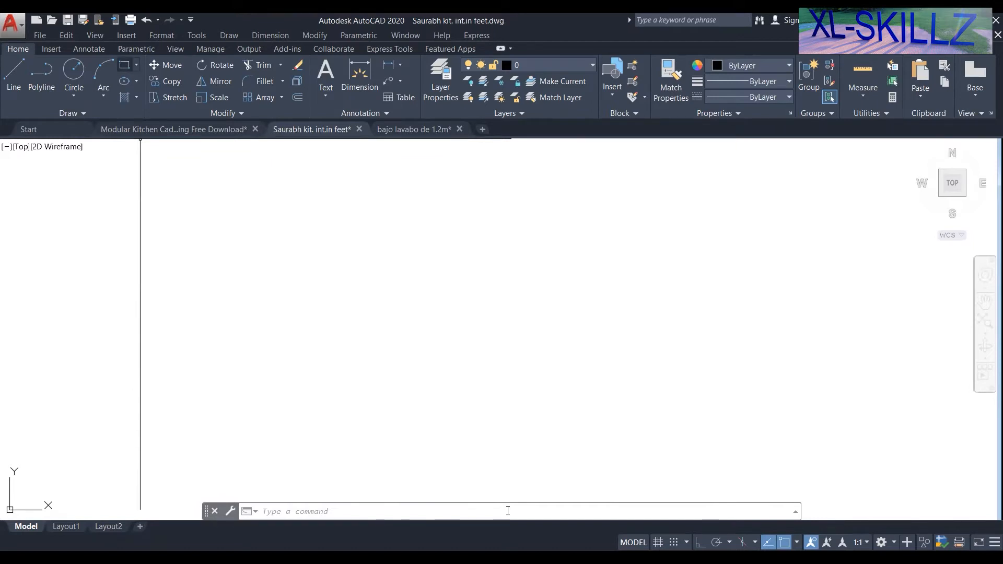
pyautogui.write("10'")
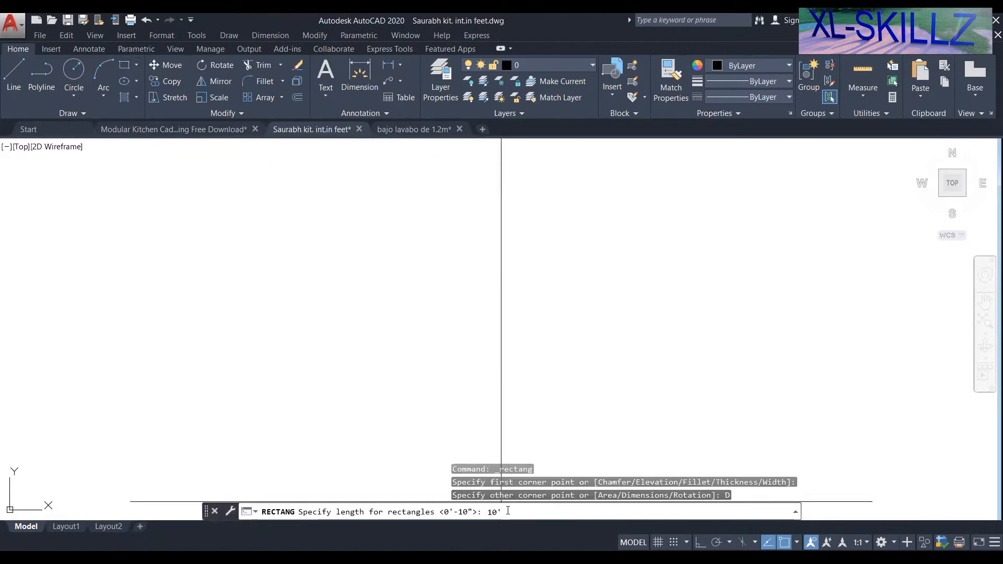
pyautogui.press('Return')
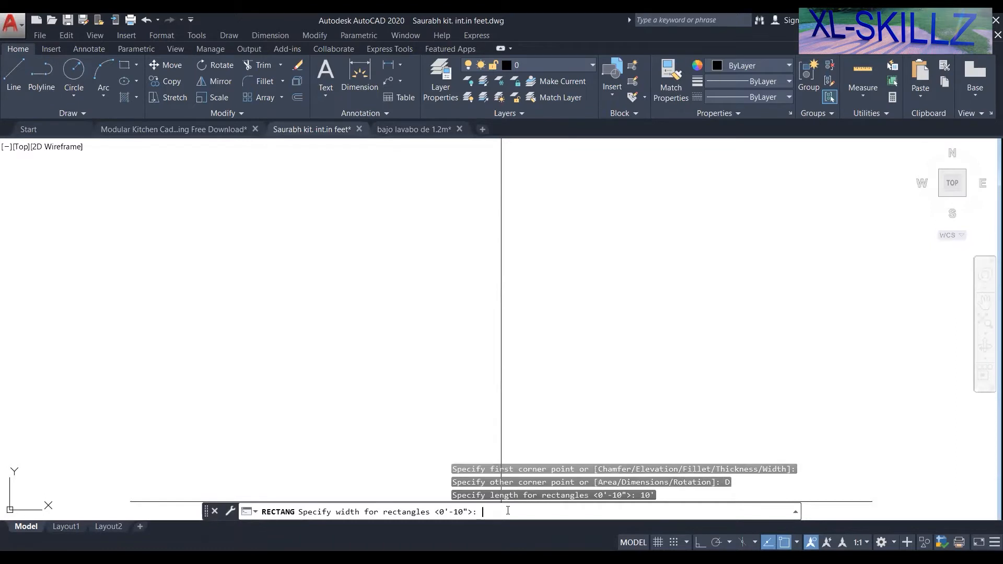
pyautogui.write("15'")
pyautogui.press('Return')
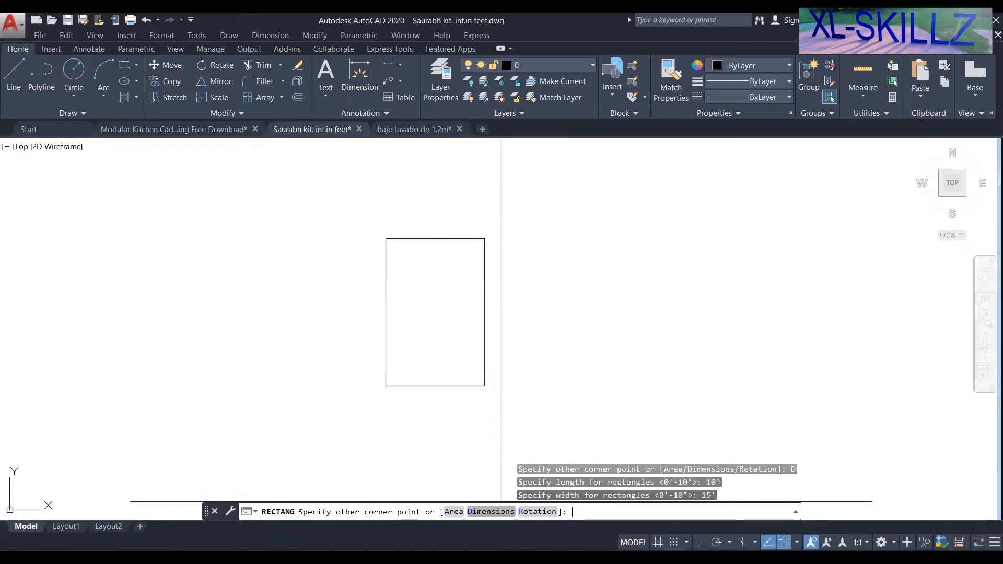
pyautogui.click(499, 498)
pyautogui.scroll(3, 443, 305)
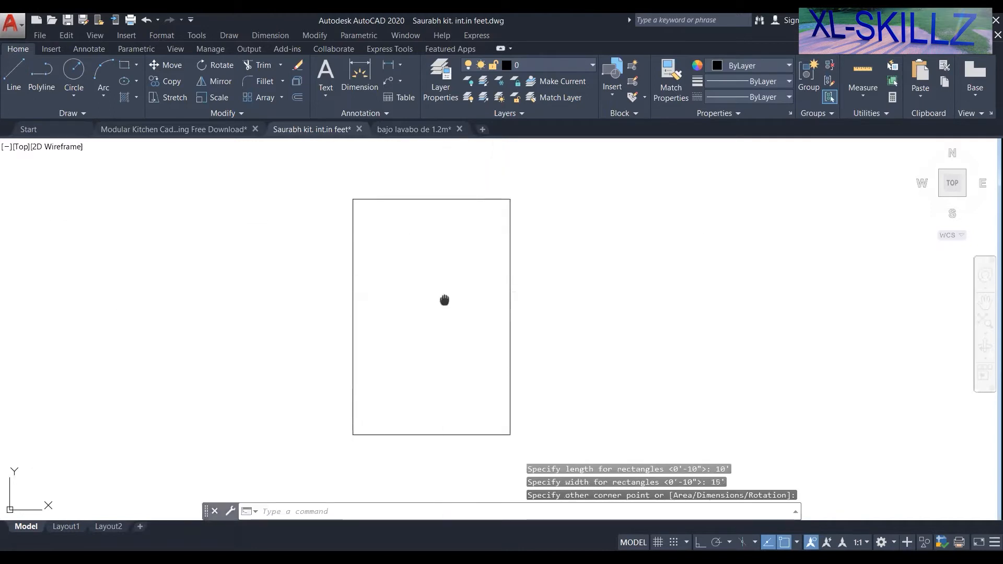
pyautogui.moveTo(444, 300); pyautogui.dragTo(468, 310, button='middle')
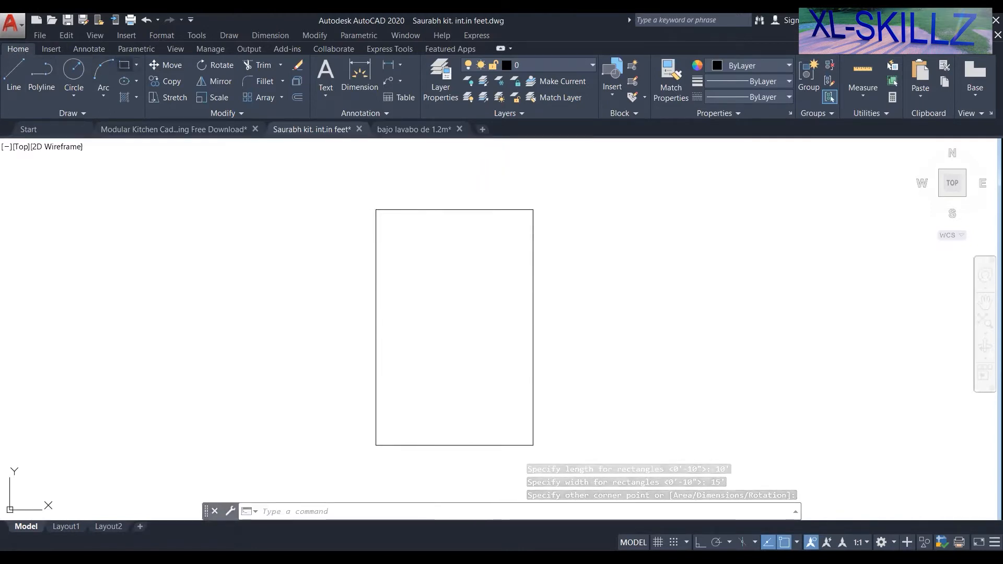
# Draw a 10" by 10" square column outside the room outline, to its left.
pyautogui.click(124, 65)
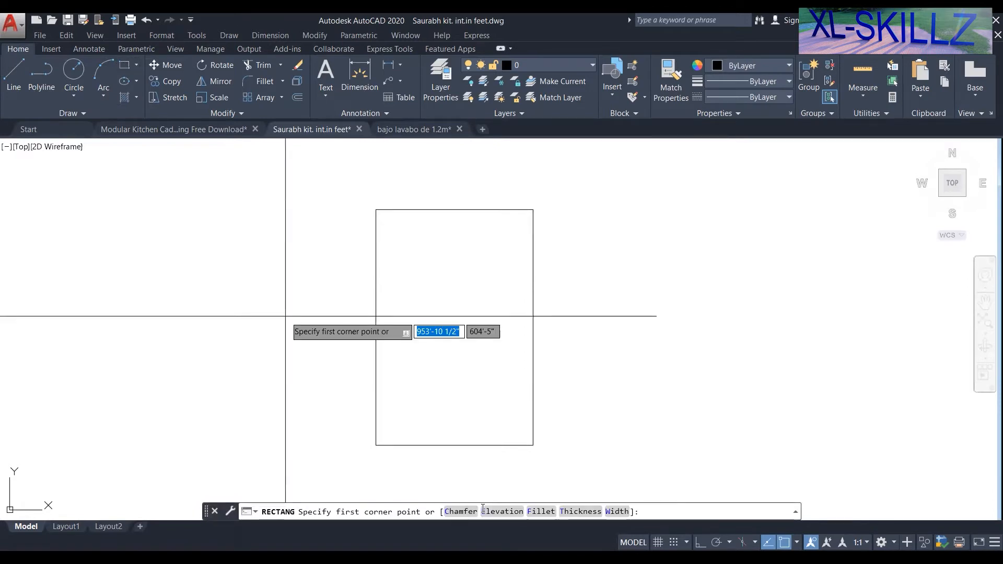
pyautogui.write('10')
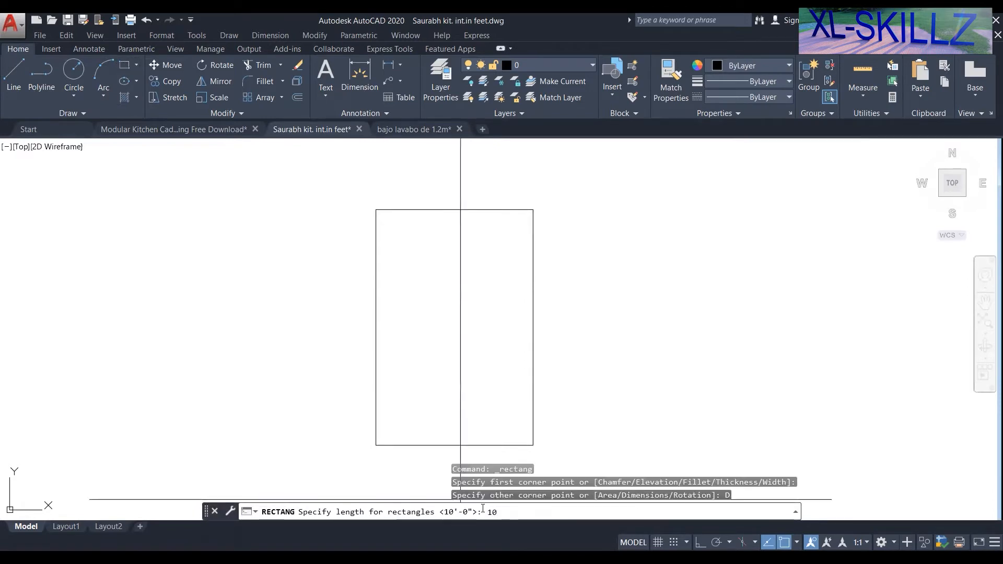
pyautogui.write('"')
pyautogui.press('Return')
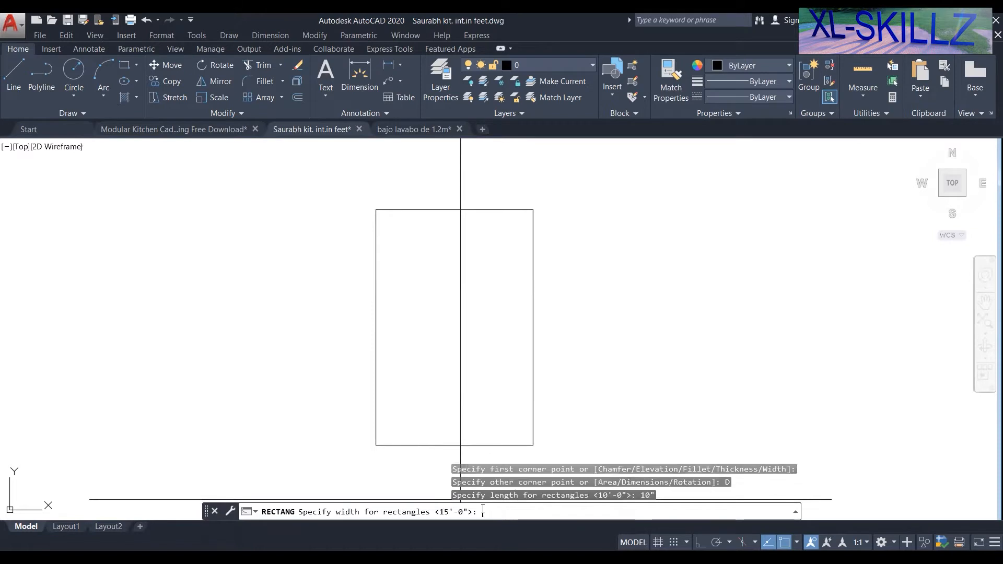
pyautogui.write('10"')
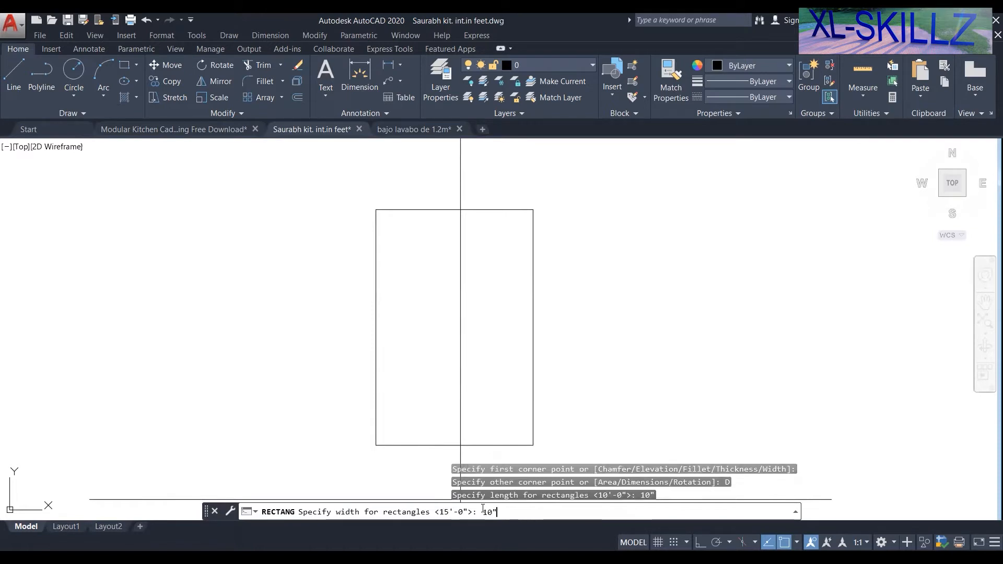
# Copy the square column into the room's upper-left corner and place another copy inside the room.
pyautogui.rightClick(256, 289)
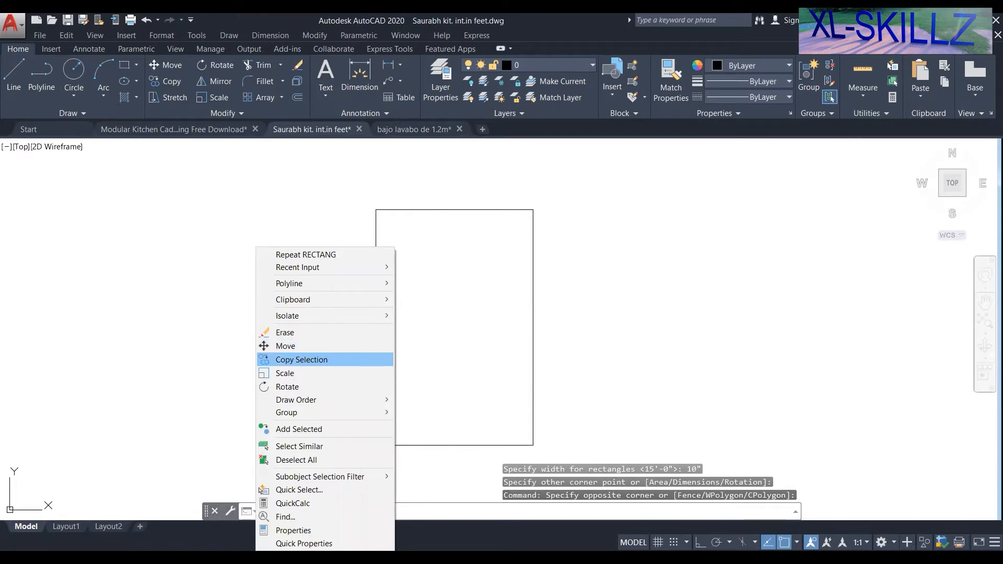
pyautogui.click(302, 359)
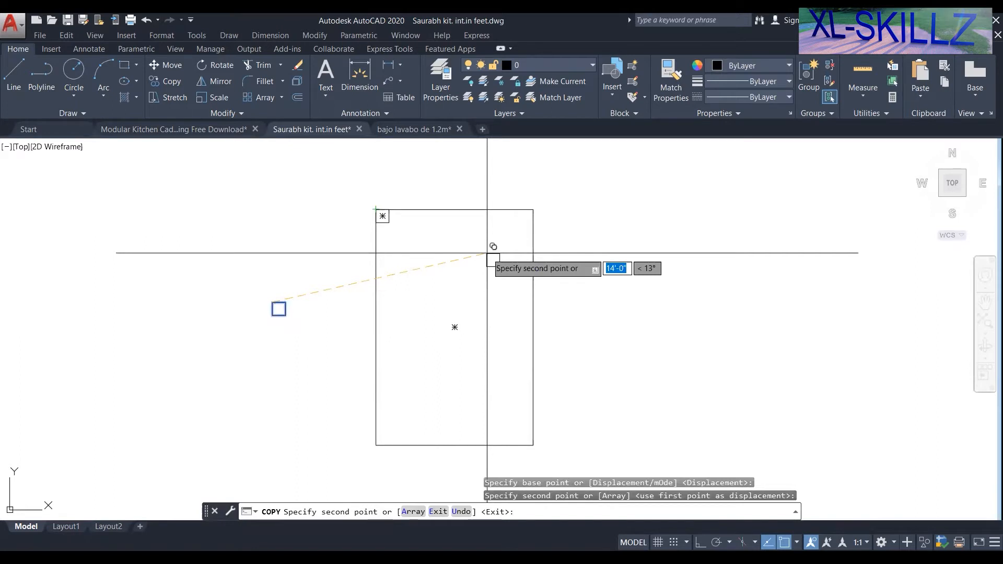
pyautogui.click(488, 252)
pyautogui.press('Escape')
pyautogui.click(505, 298)
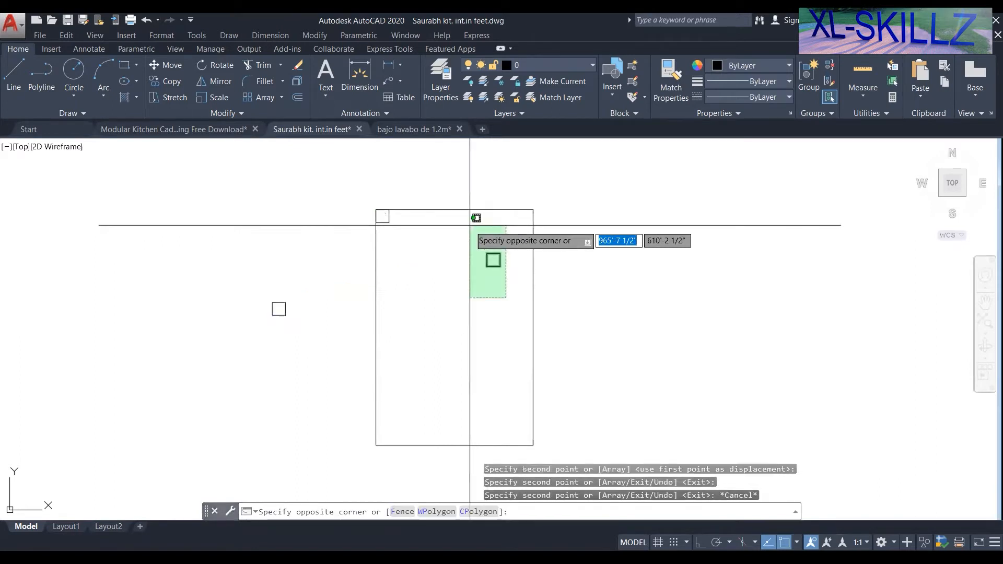
pyautogui.press('Escape')
pyautogui.press('Escape')
# Mirror the upper-left column across the room's vertical centerline to the upper-right corner, keeping the original.
pyautogui.click(402, 235)
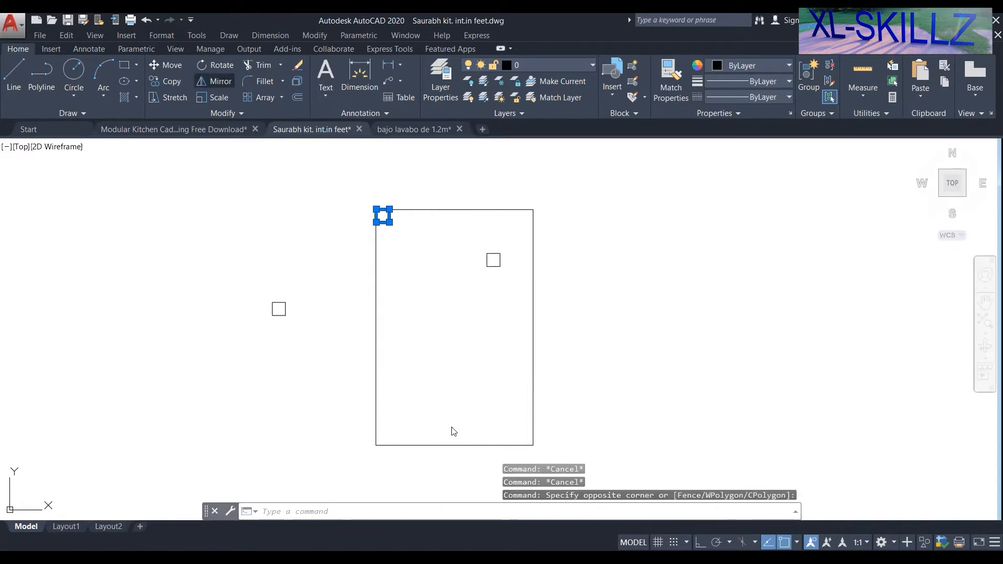
pyautogui.click(215, 81)
pyautogui.click(455, 209)
pyautogui.click(455, 445)
pyautogui.press('Return')
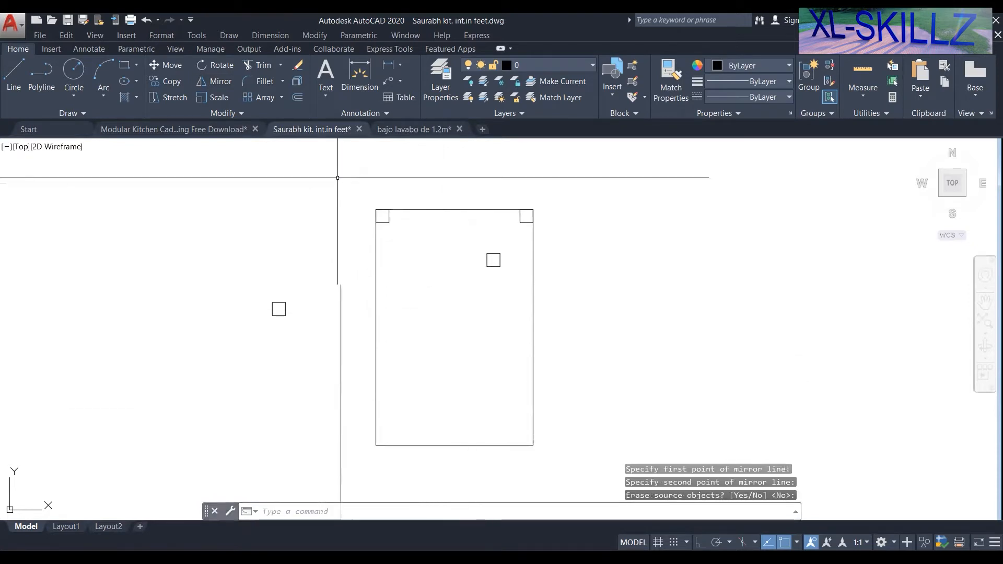
# Mirror both upper columns across the room's horizontal centerline to the lower corners, keeping the originals.
pyautogui.click(354, 174)
pyautogui.click(546, 238)
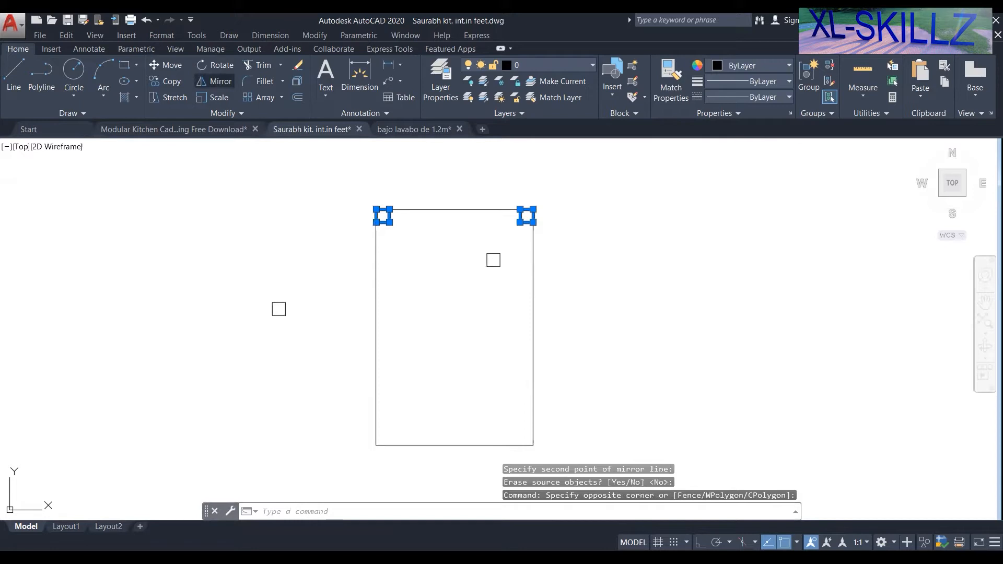
pyautogui.click(220, 82)
pyautogui.click(376, 328)
pyautogui.click(533, 327)
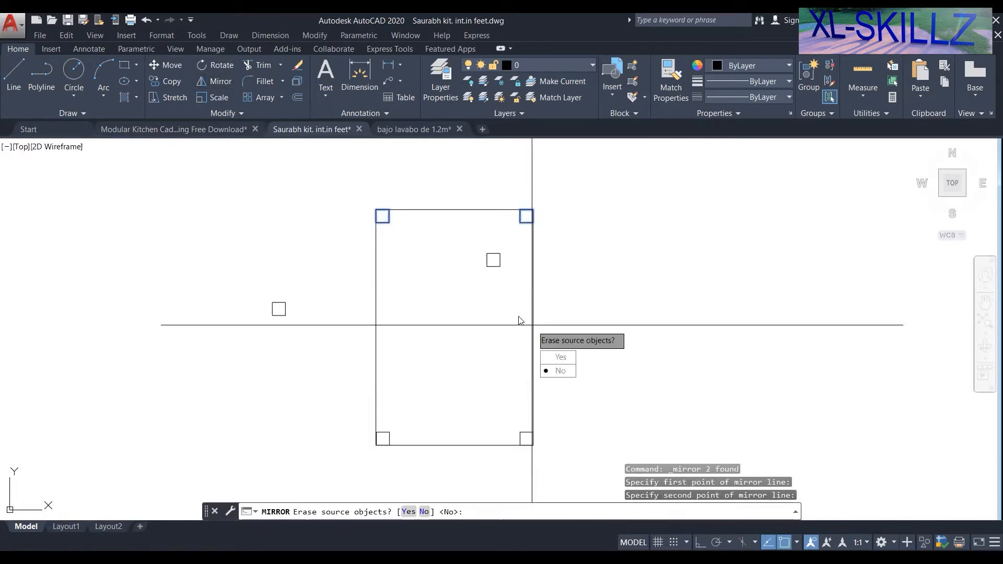
pyautogui.press('Return')
# Delete the two spare squares, one inside the room and one to its left.
pyautogui.click(460, 243)
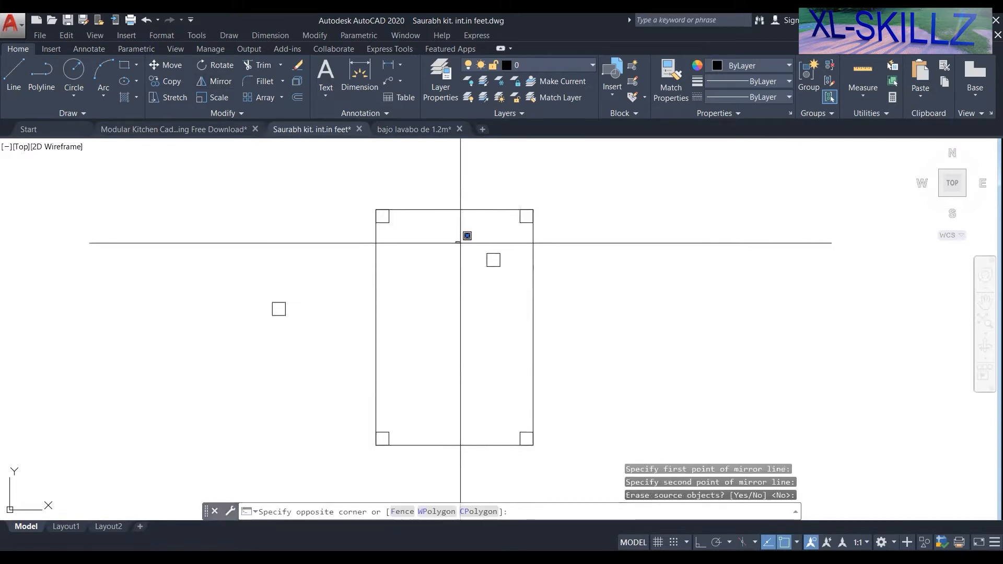
pyautogui.click(519, 297)
pyautogui.press('Delete')
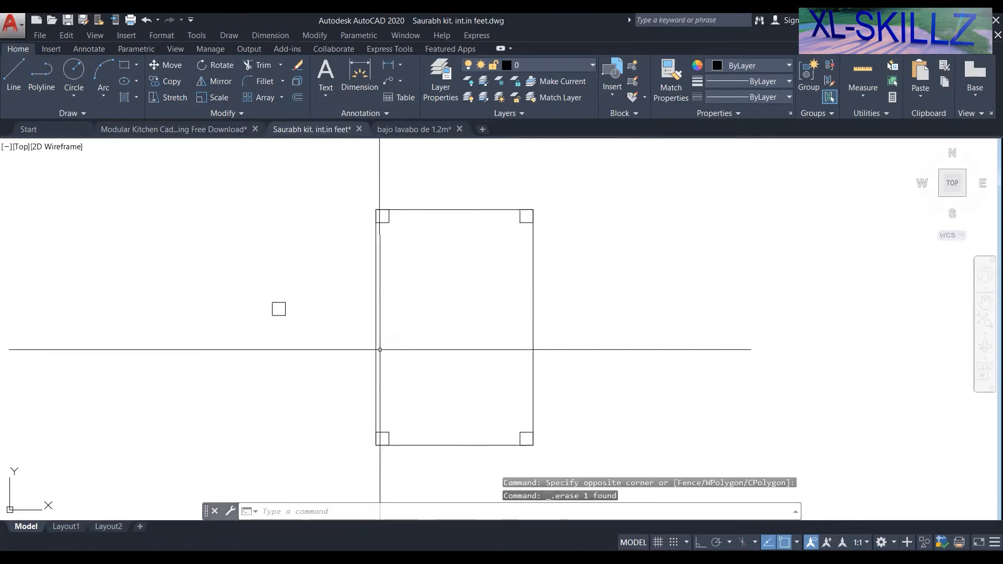
pyautogui.moveTo(416, 370); pyautogui.dragTo(457, 366, button='middle')
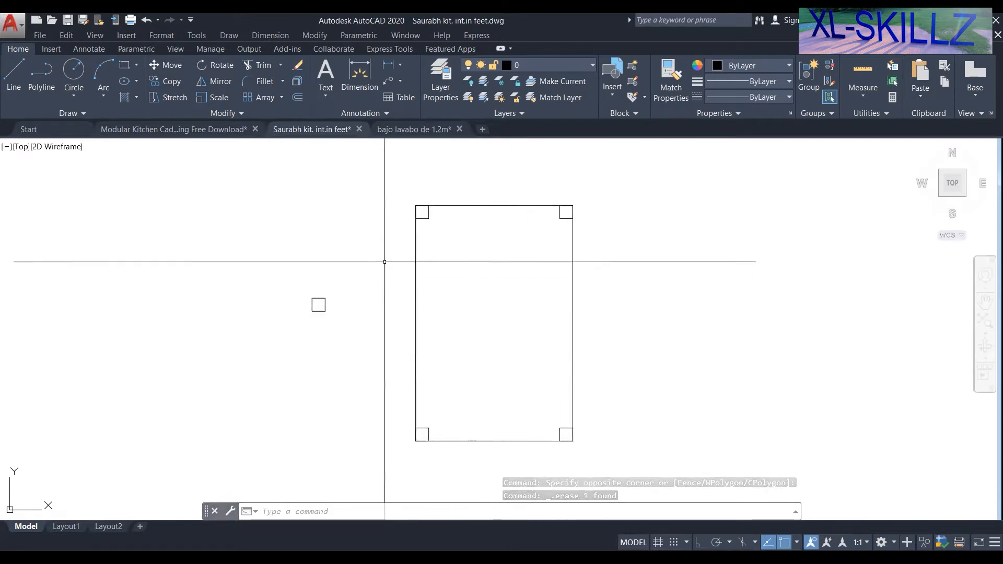
pyautogui.click(350, 347)
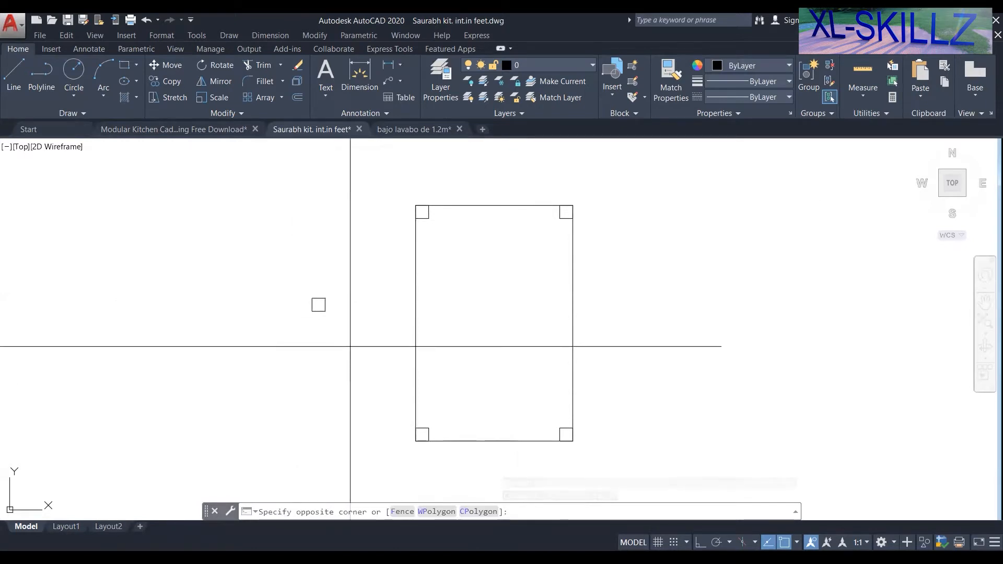
pyautogui.click(299, 282)
pyautogui.press('Delete')
pyautogui.click(432, 221)
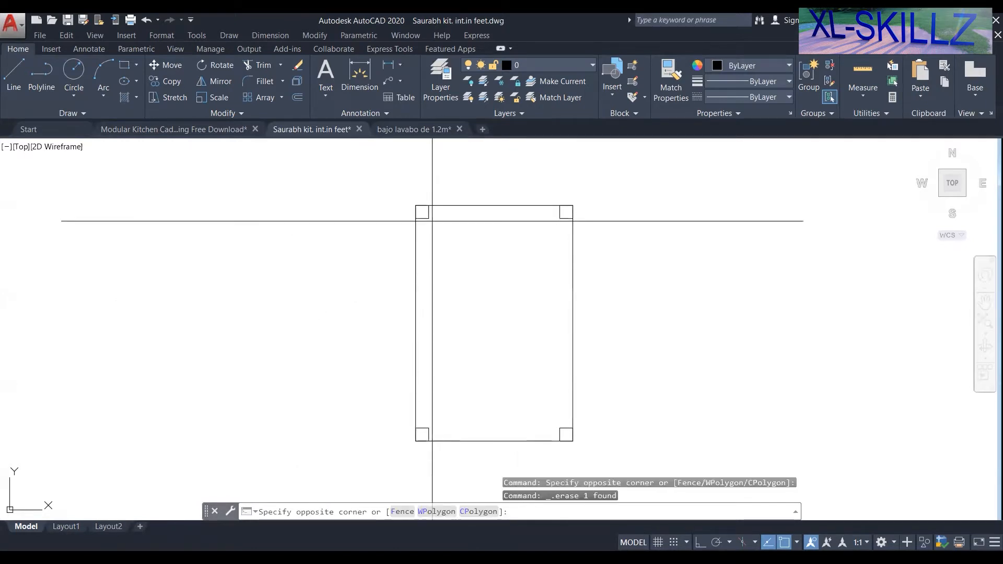
pyautogui.click(424, 214)
pyautogui.click(559, 225)
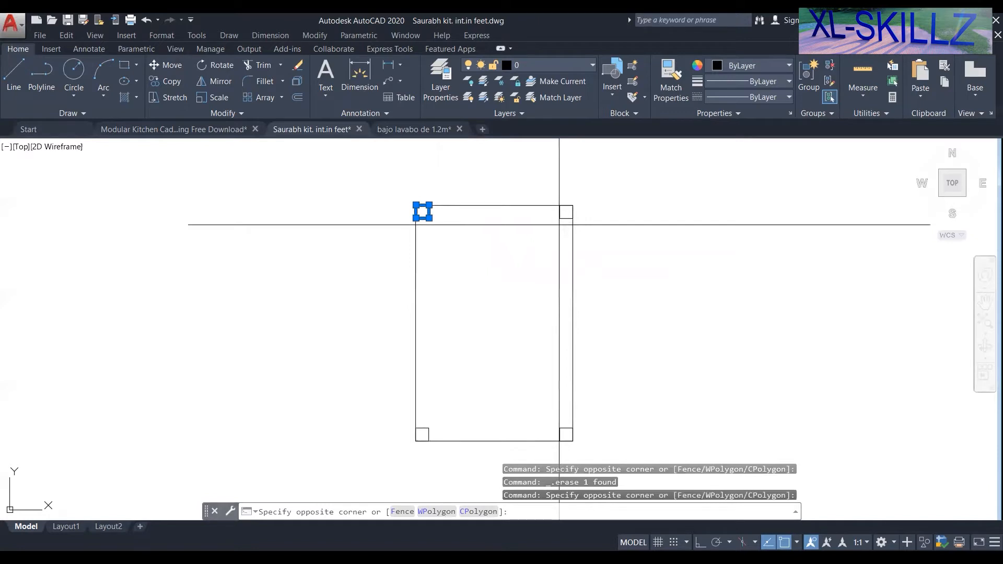
pyautogui.press('Escape')
pyautogui.press('Escape')
# Explode the large room rectangle into separate lines.
pyautogui.moveTo(446, 354); pyautogui.dragTo(437, 346, button='middle')
pyautogui.click(435, 302)
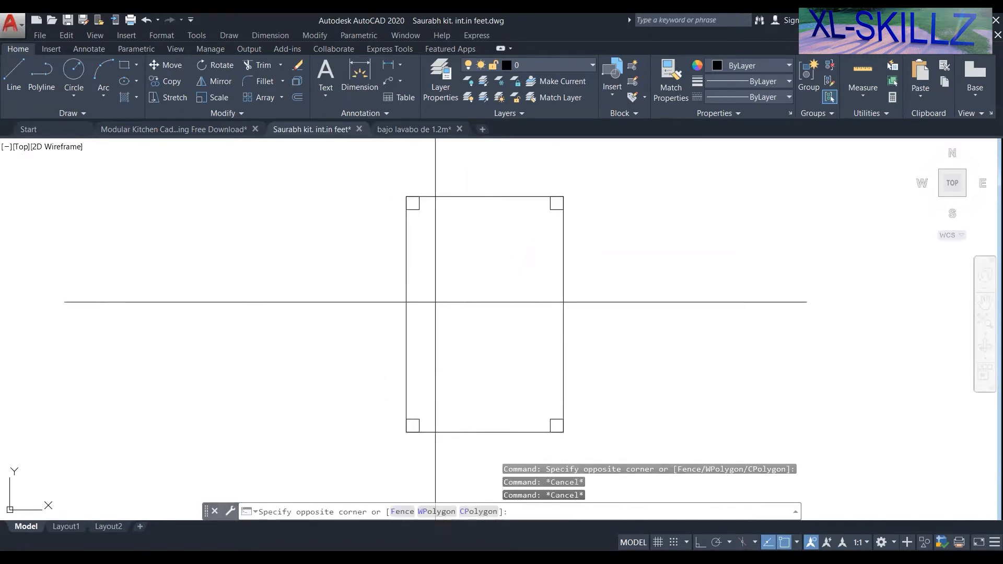
pyautogui.click(359, 261)
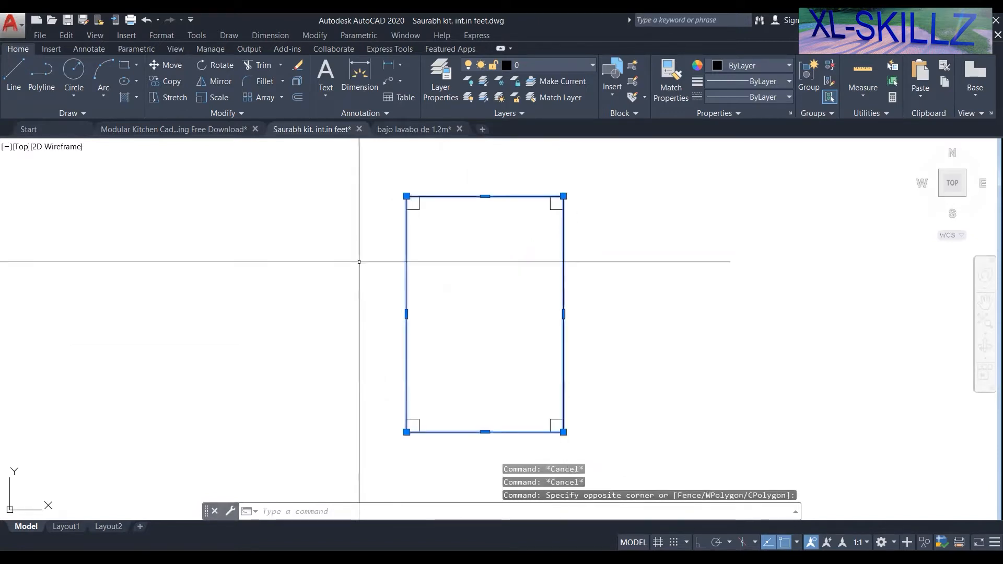
pyautogui.write('x')
pyautogui.press('Return')
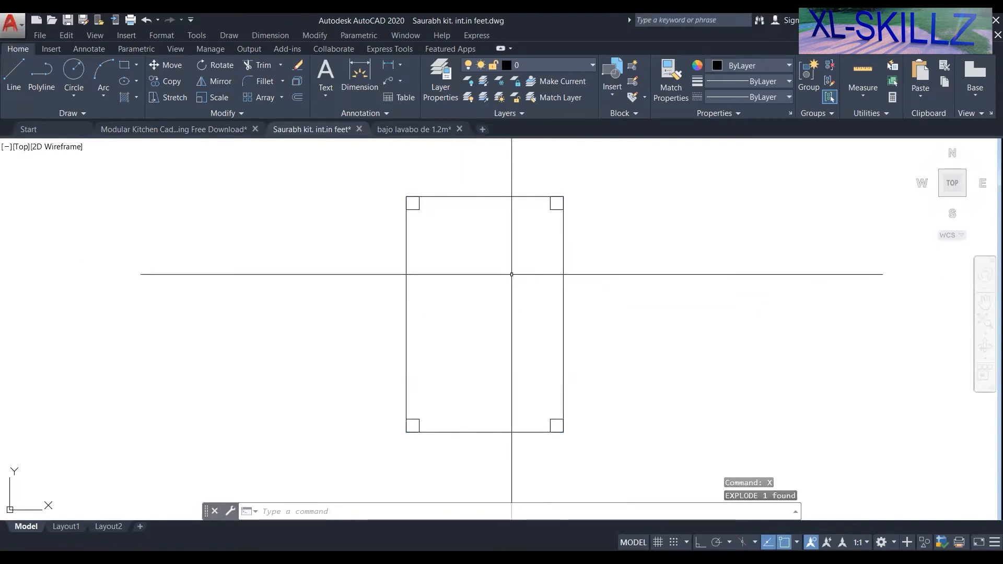
# Offset all four room outline lines inward by 10 inches to form the walls.
pyautogui.write('o')
pyautogui.press('Return')
pyautogui.write('10')
pyautogui.press('Return')
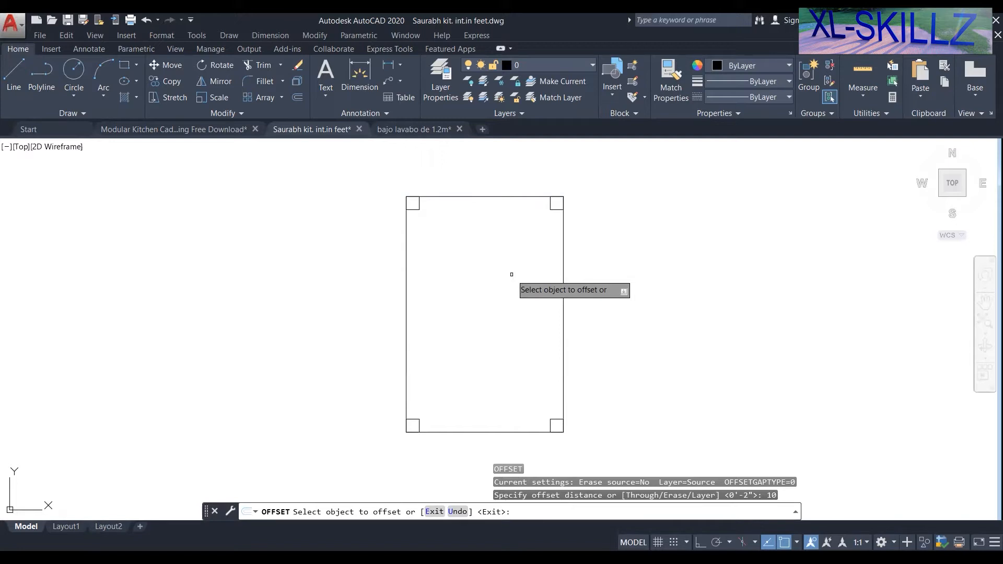
pyautogui.click(485, 371)
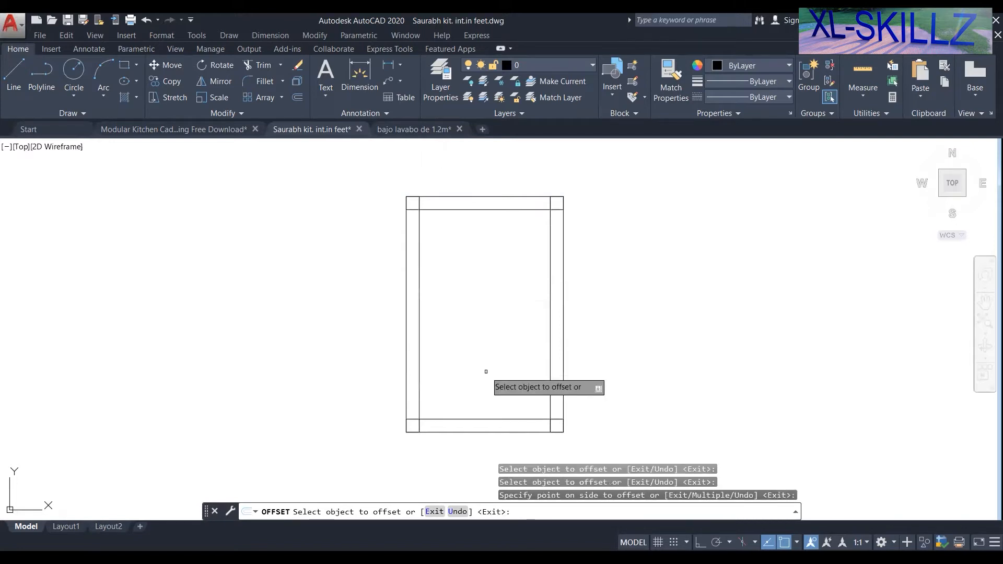
pyautogui.press('Escape')
pyautogui.scroll(-2, 486, 371)
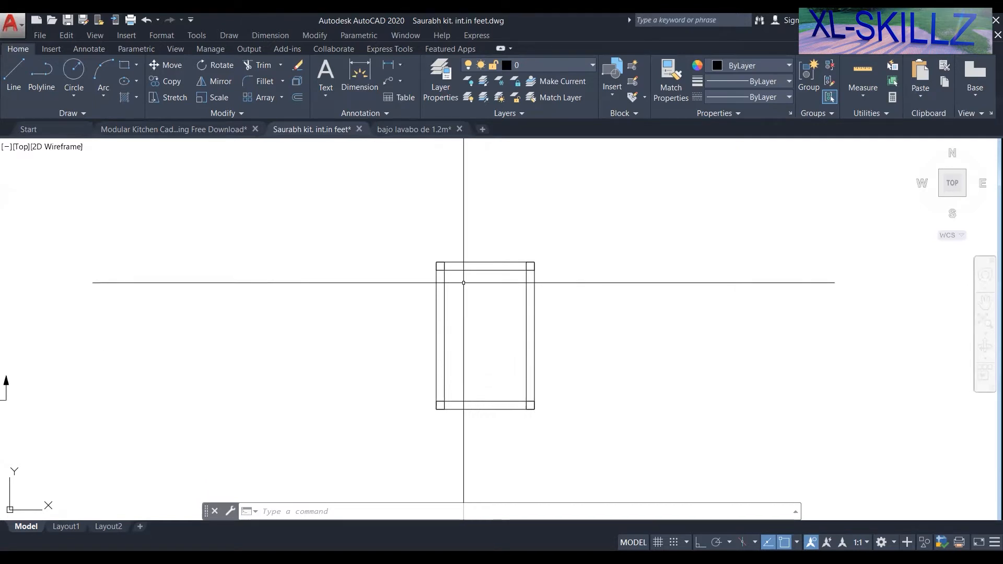
pyautogui.scroll(4, 433, 265)
pyautogui.scroll(-2, 486, 292)
pyautogui.moveTo(486, 292)
pyautogui.mouseDown(button='middle')
pyautogui.moveTo(390, 267)
pyautogui.moveTo(425, 242)
pyautogui.mouseUp(button='middle')
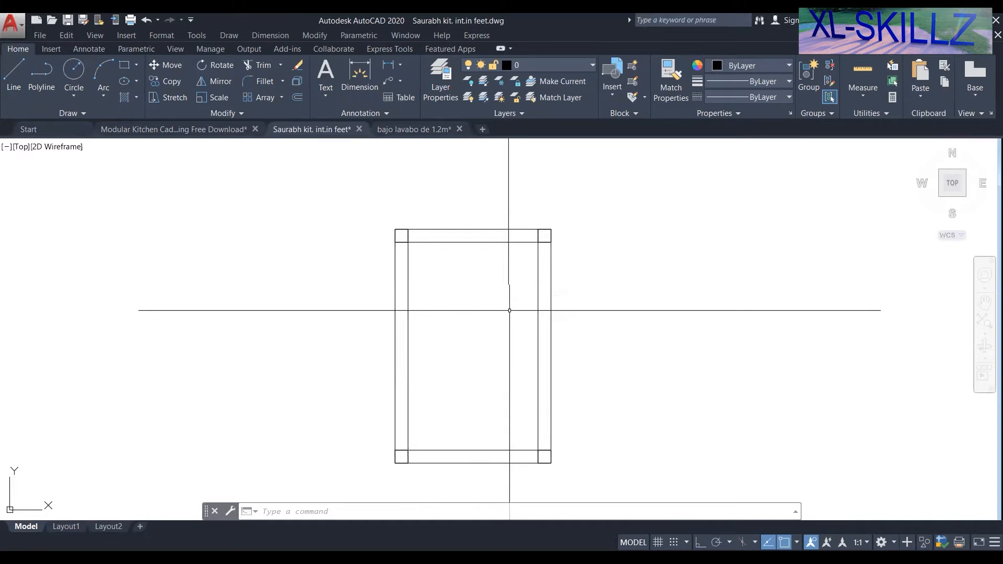
# Review the drawing's layers with their colors, linetypes and lineweights, then return to the floor plan.
pyautogui.click(445, 83)
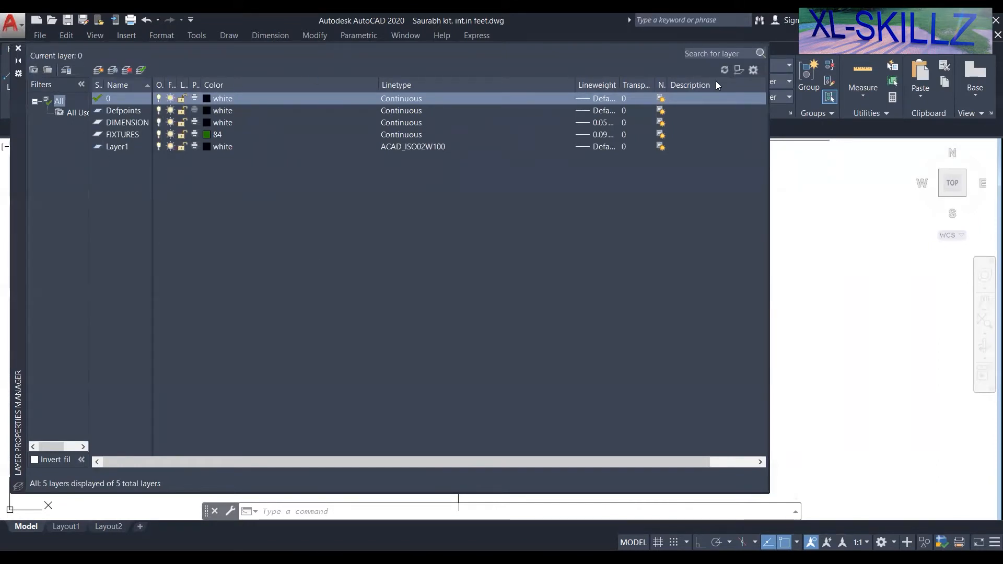
pyautogui.click(18, 48)
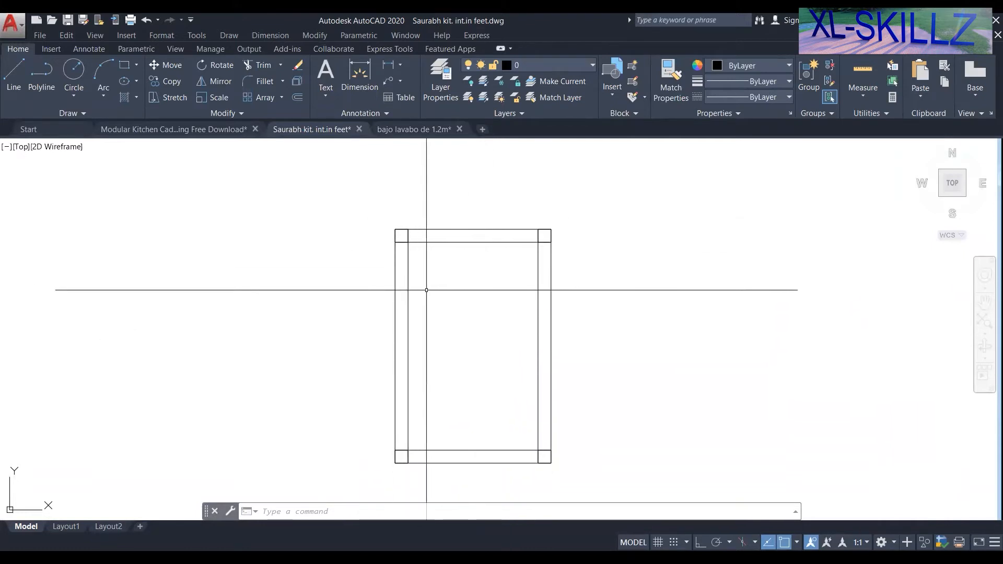
pyautogui.moveTo(505, 300)
pyautogui.mouseDown(button='middle')
pyautogui.moveTo(495, 310)
pyautogui.moveTo(507, 287)
pyautogui.mouseUp(button='middle')
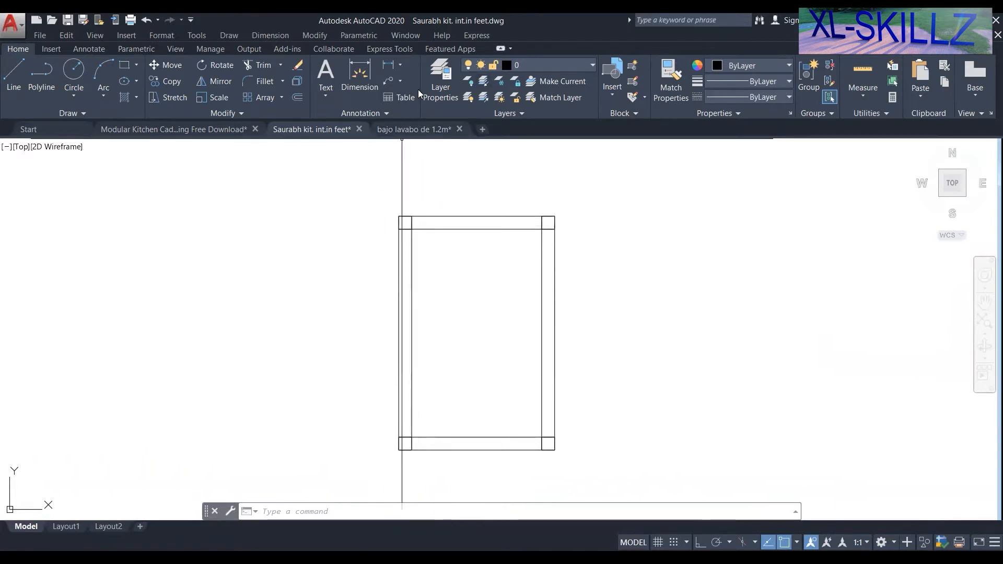
# Add four new layers to the drawing's layer list.
pyautogui.click(431, 94)
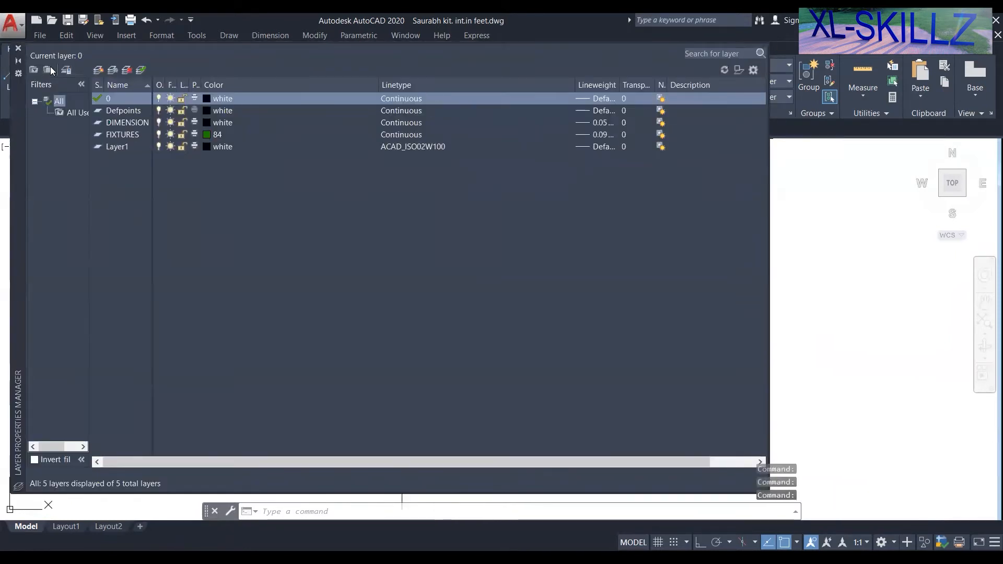
pyautogui.click(97, 70)
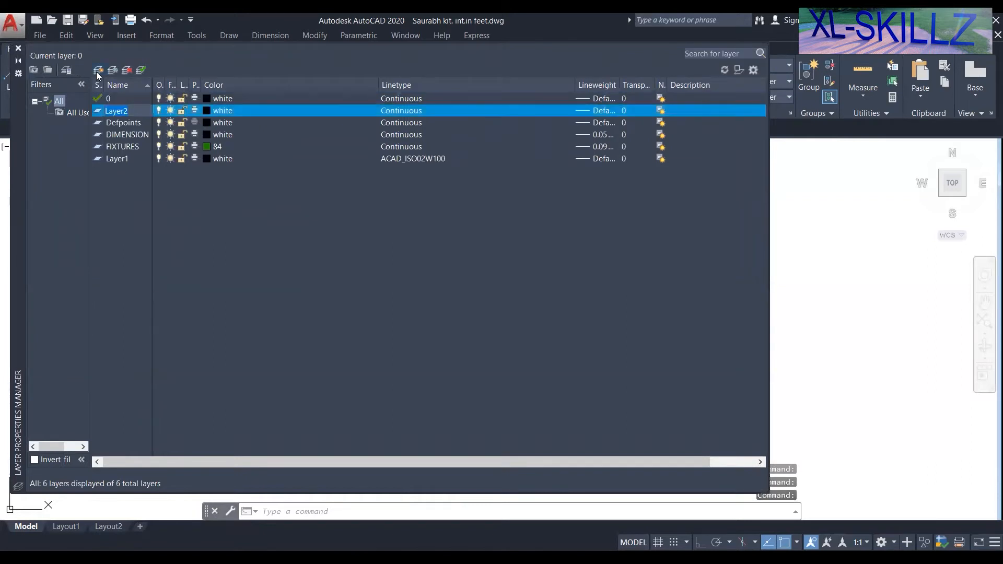
pyautogui.click(97, 70)
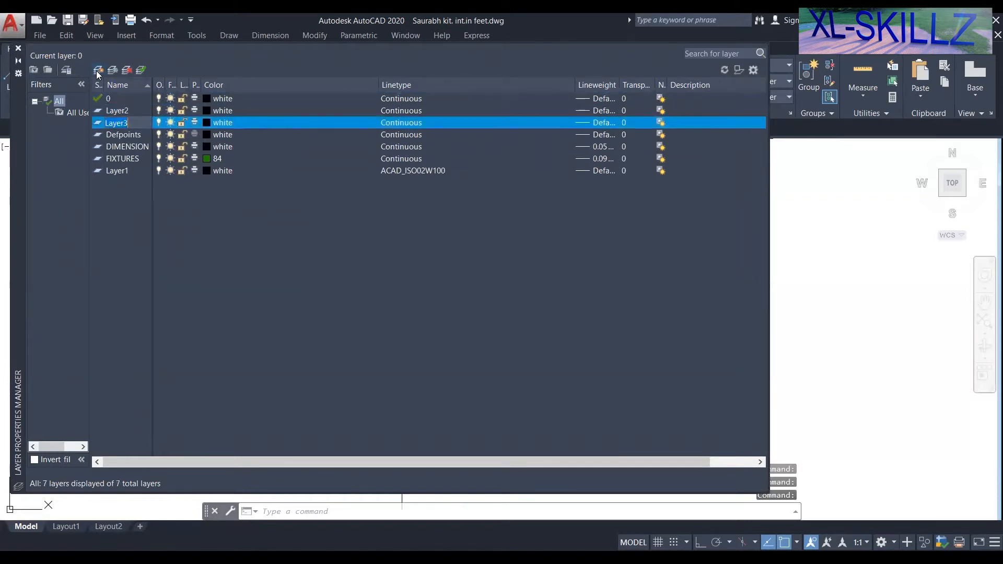
pyautogui.click(97, 71)
pyautogui.click(97, 72)
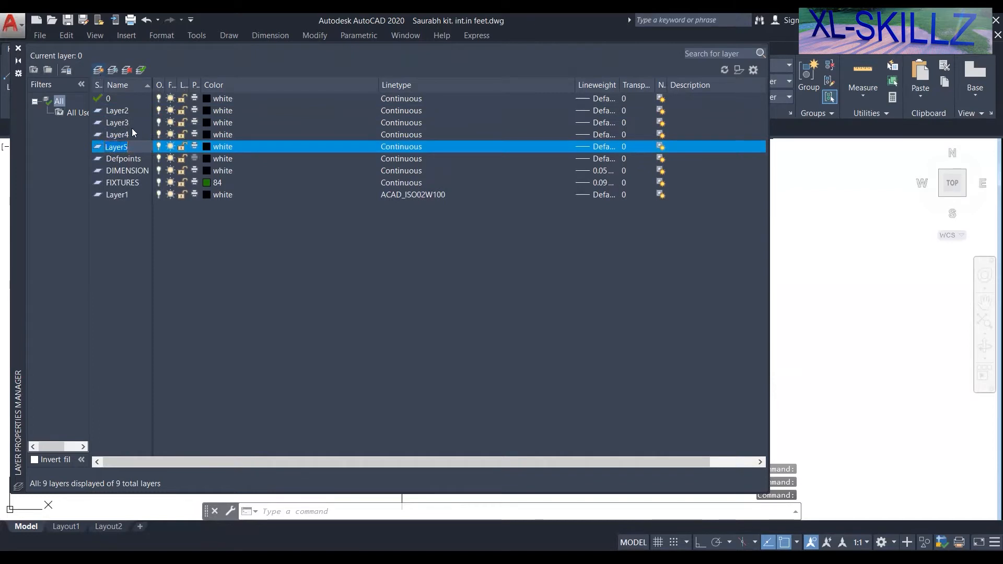
# Rename Layer2 as COLUMN and set its color to red, index 10.
pyautogui.click(136, 111)
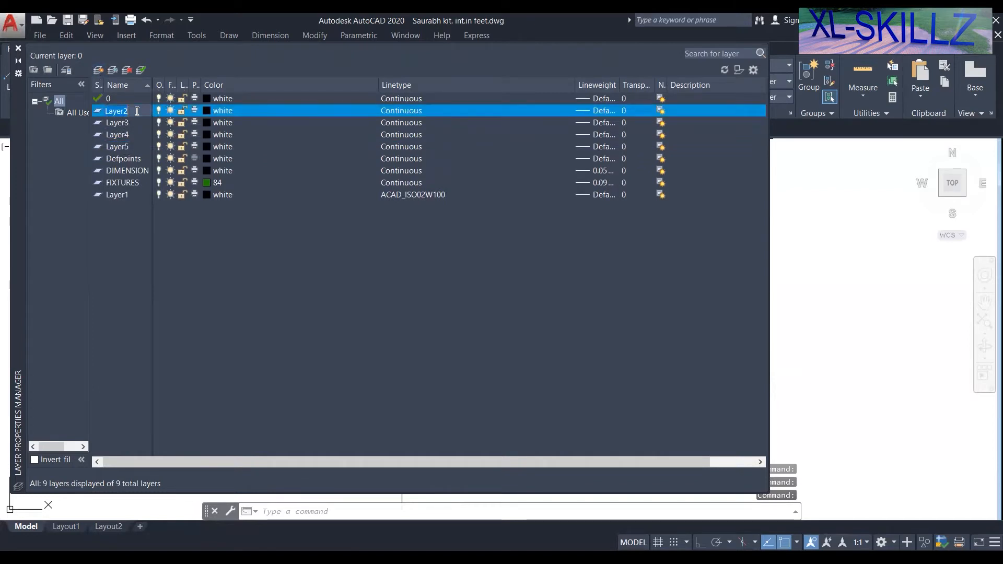
pyautogui.write('COL')
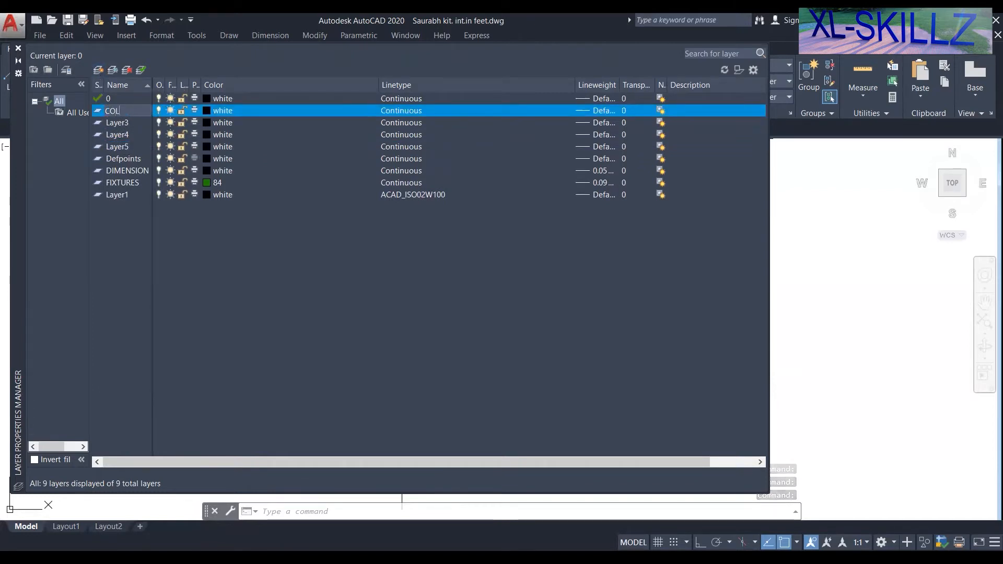
pyautogui.write('UMN')
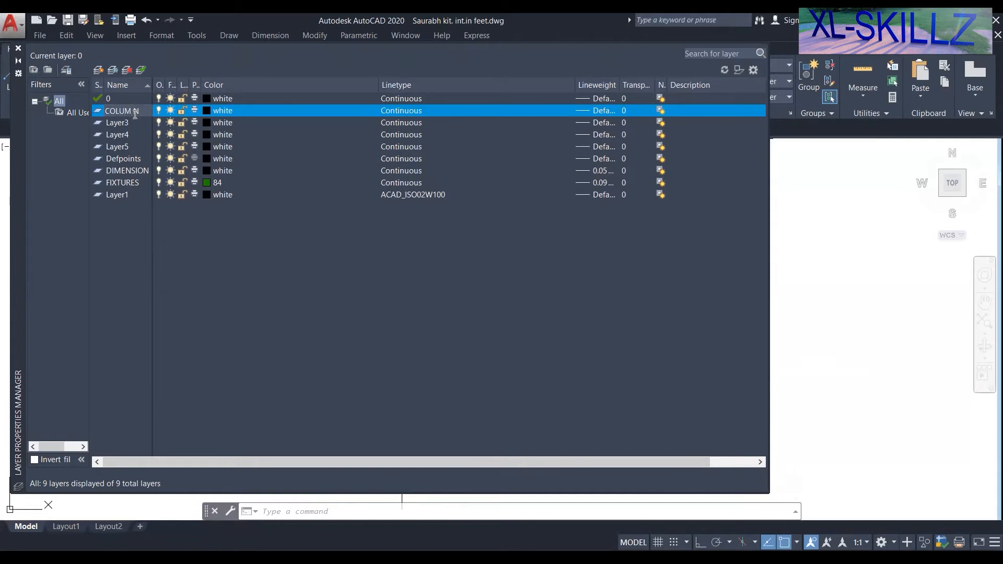
pyautogui.press('Return')
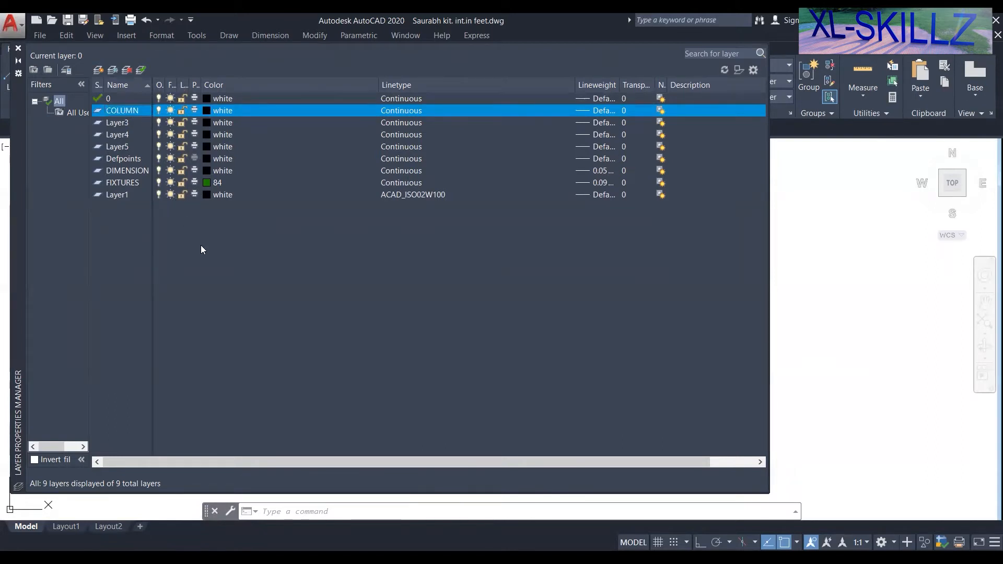
pyautogui.click(206, 111)
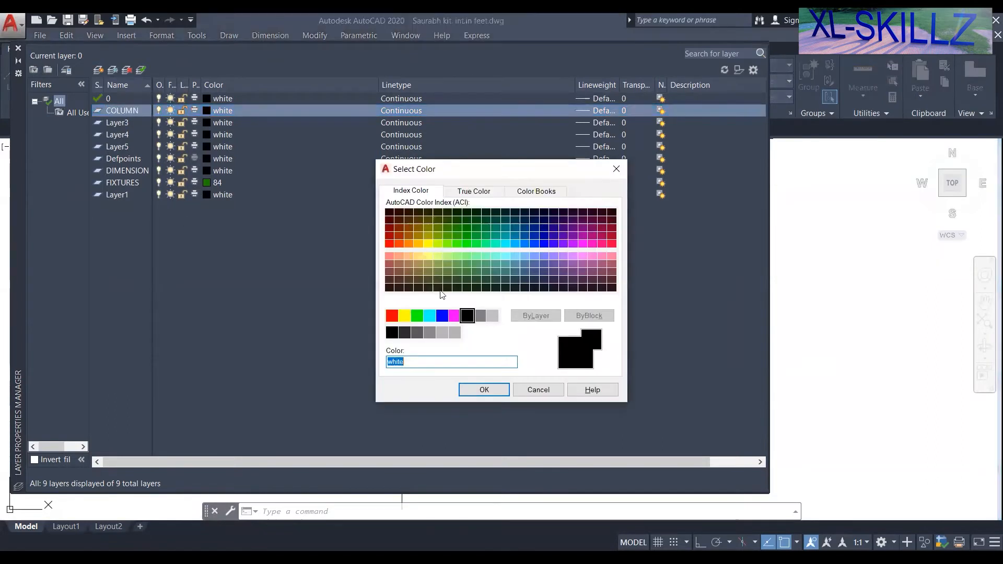
pyautogui.click(389, 244)
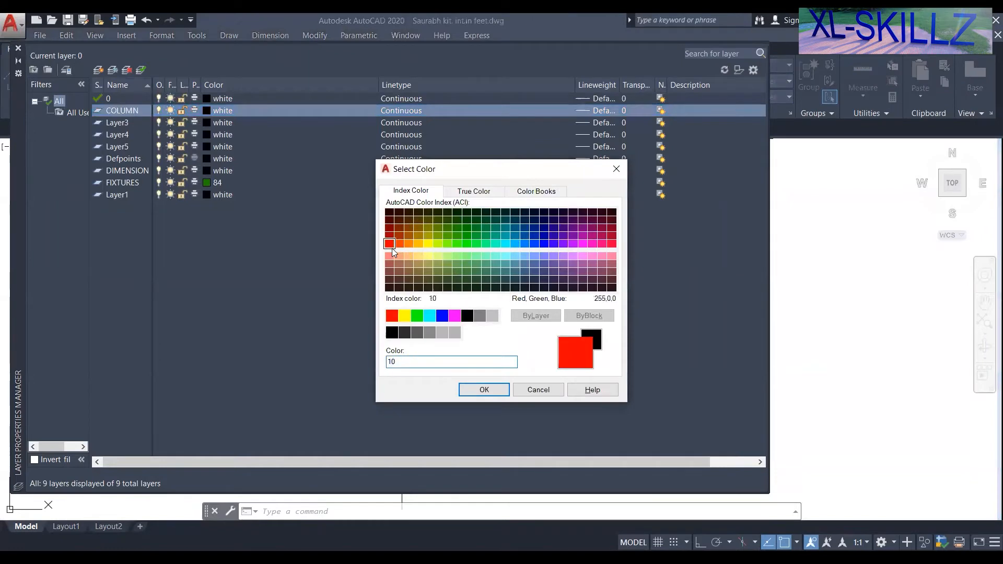
pyautogui.click(484, 390)
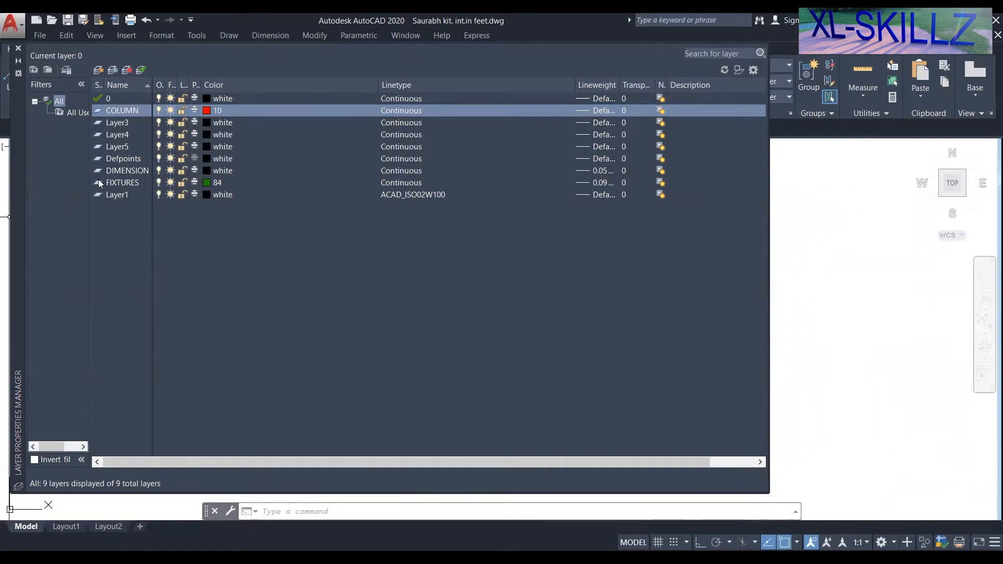
# Rename Layer3 as CENTER LINE and set its color to grey, index 253.
pyautogui.click(134, 123)
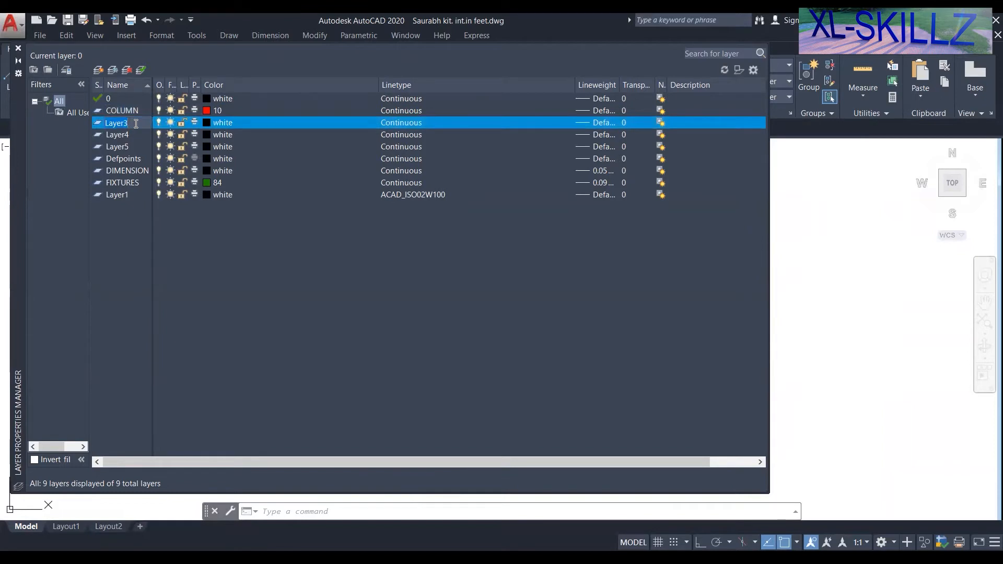
pyautogui.press('BackSpace')
pyautogui.write('NTER L')
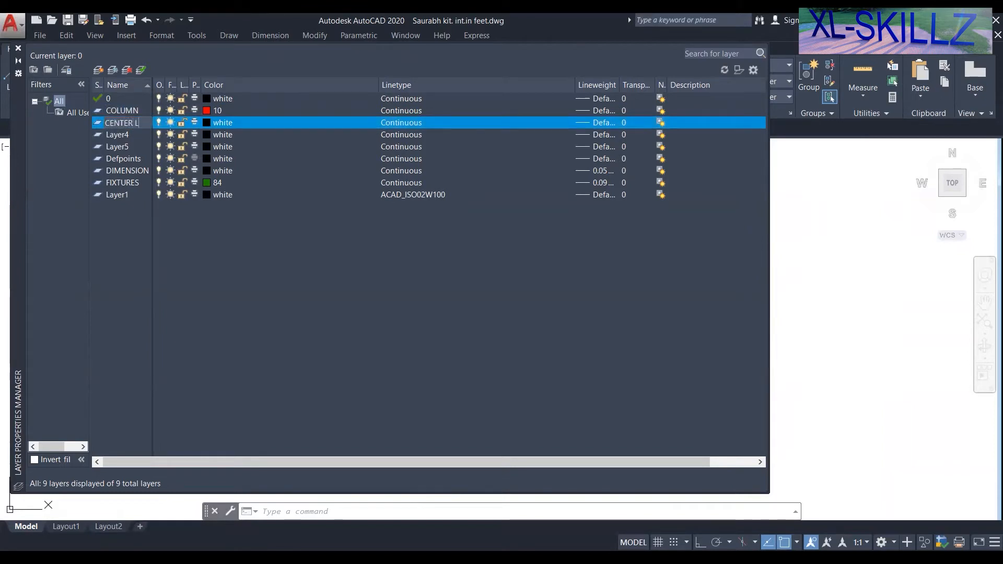
pyautogui.write('INE')
pyautogui.press('Return')
pyautogui.click(207, 123)
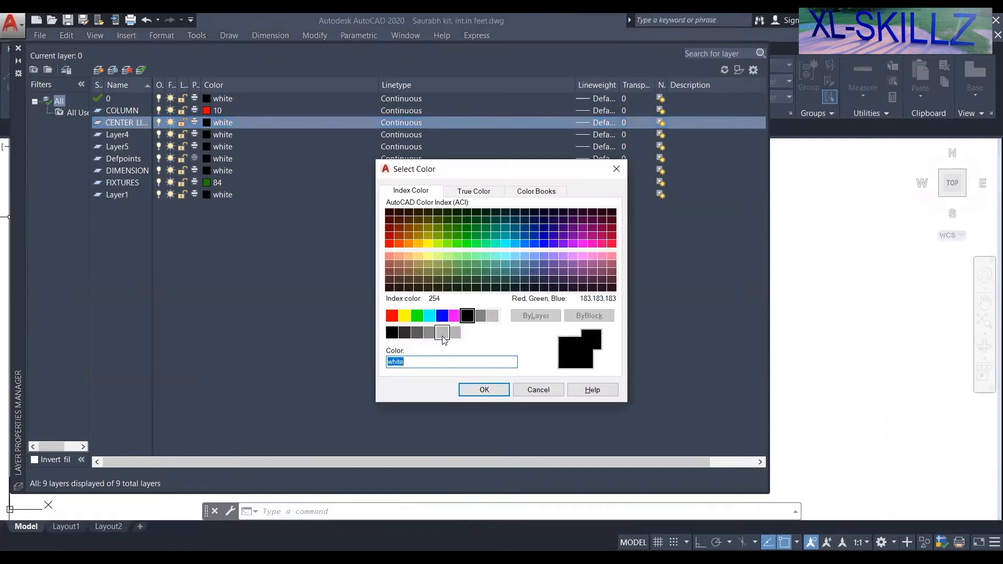
pyautogui.click(430, 333)
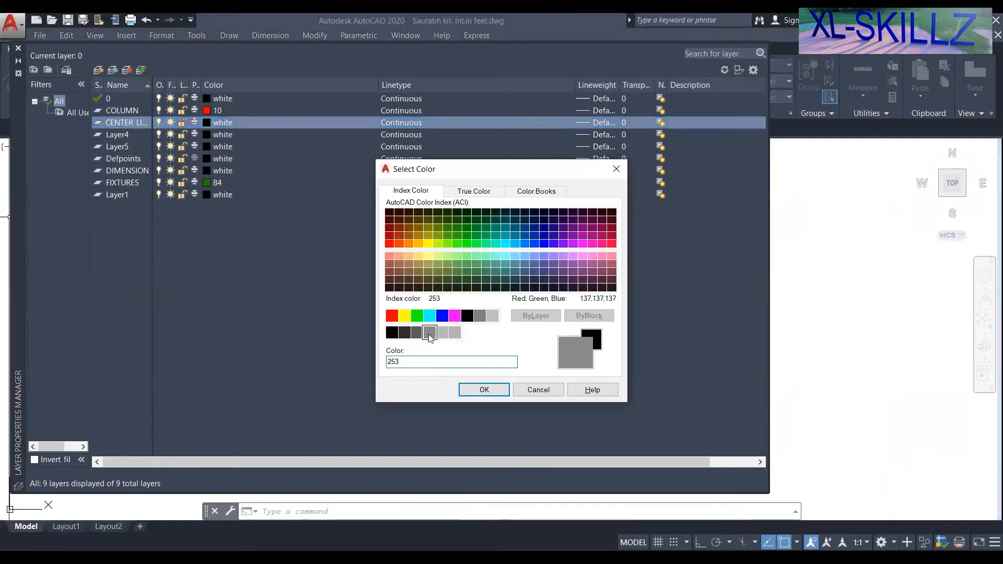
pyautogui.click(498, 387)
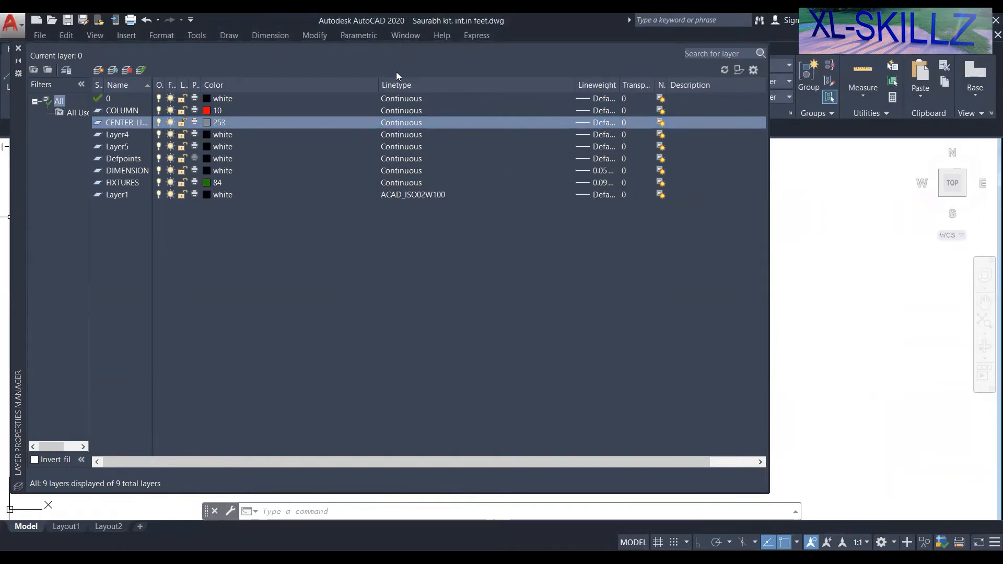
# Examine the hidden, dashed, center and other linetypes in acadiso.lin that can be loaded for the CENTER LINE layer.
pyautogui.click(396, 123)
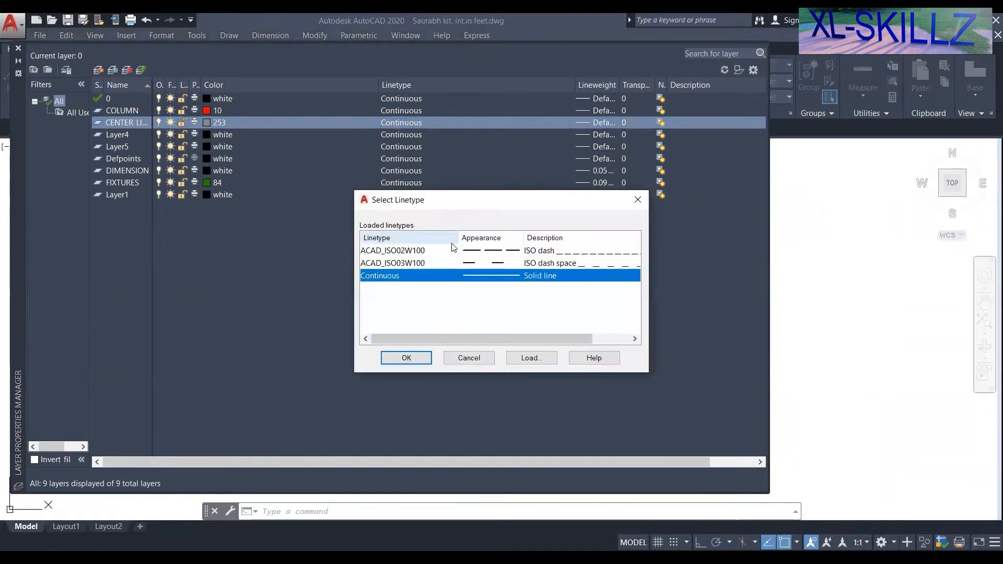
pyautogui.click(529, 358)
pyautogui.scroll(-6, 443, 287)
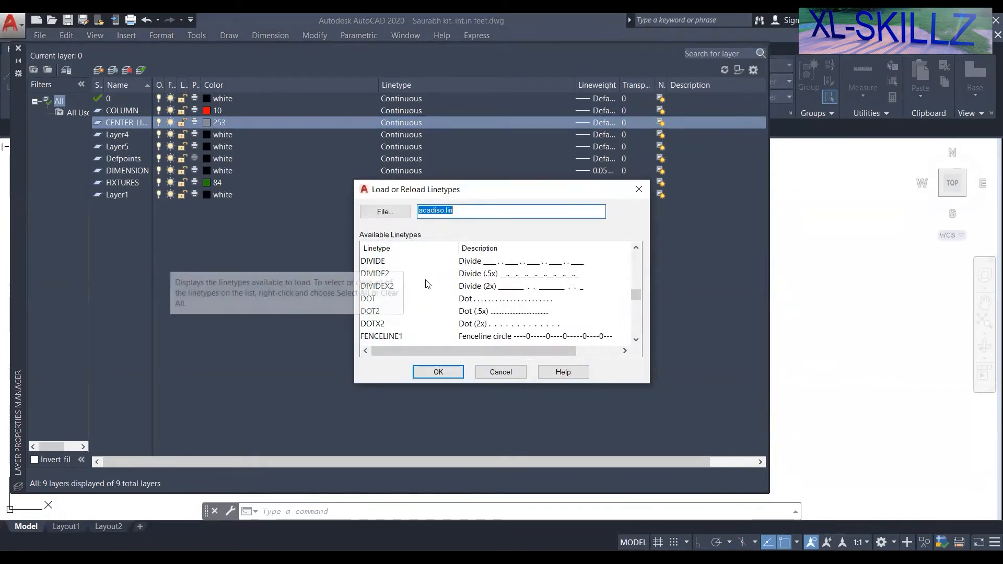
pyautogui.scroll(-5, 433, 297)
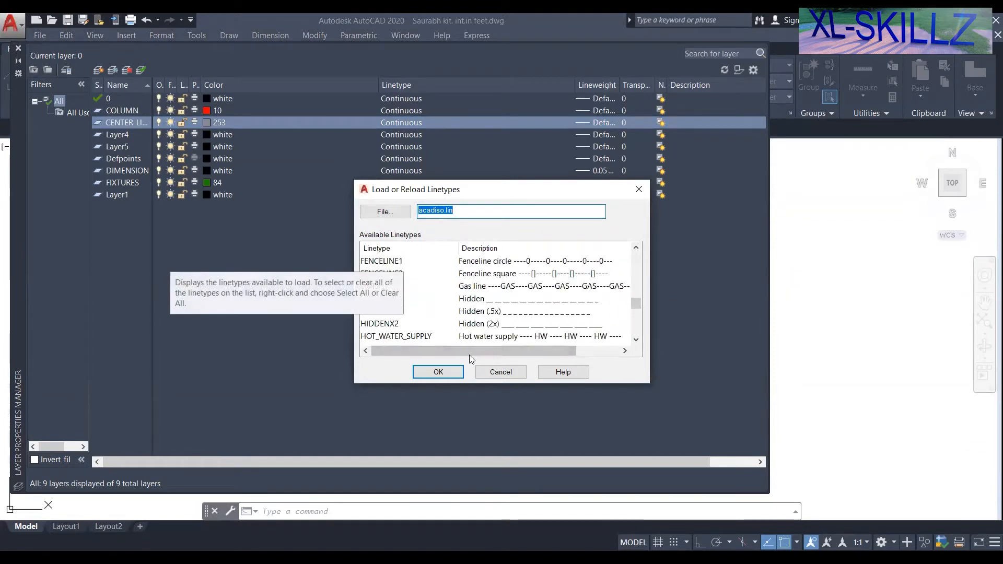
pyautogui.click(387, 323)
pyautogui.click(384, 313)
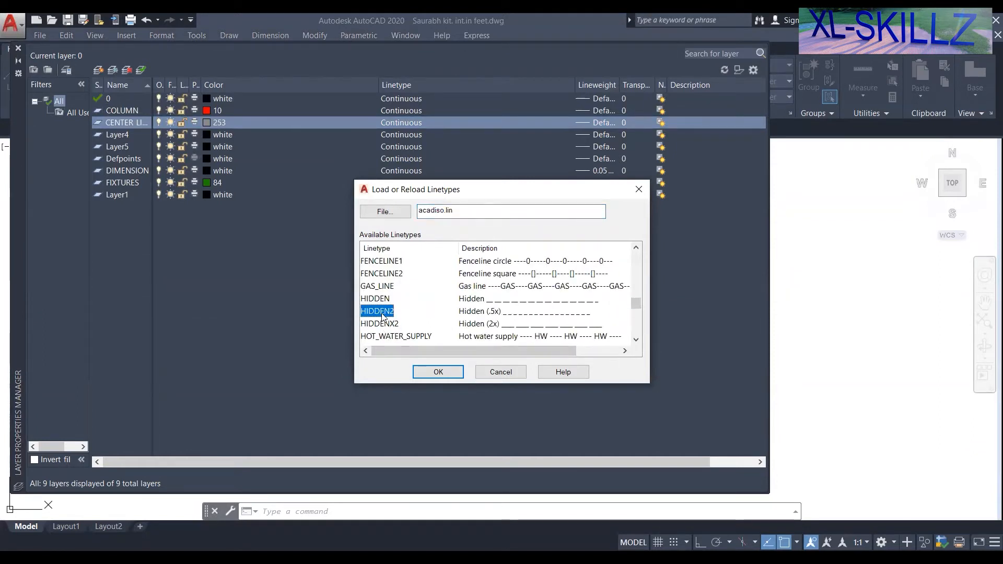
pyautogui.click(385, 299)
pyautogui.scroll(3, 407, 303)
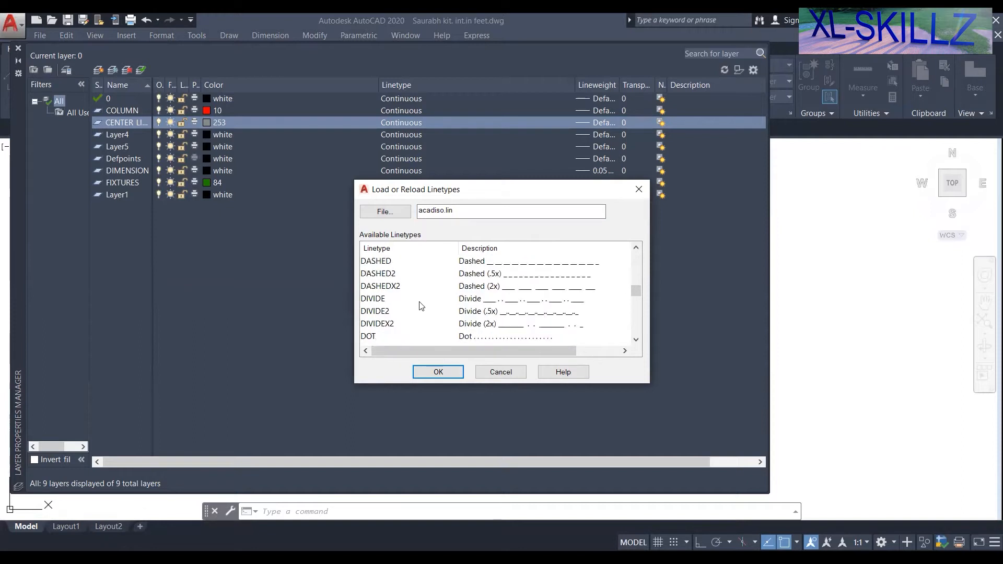
pyautogui.scroll(1, 420, 306)
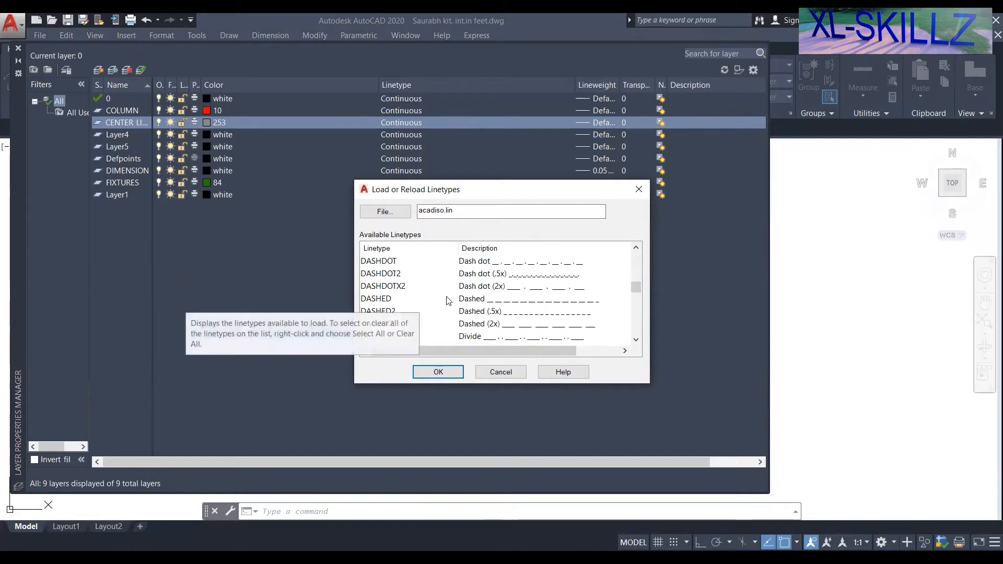
pyautogui.click(380, 299)
pyautogui.click(392, 287)
pyautogui.click(392, 311)
pyautogui.click(393, 324)
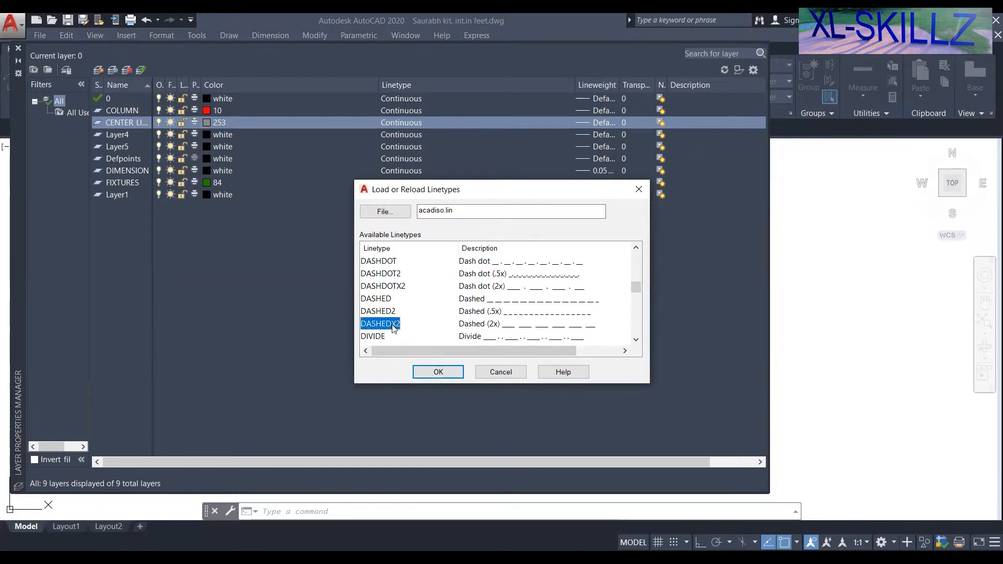
pyautogui.scroll(3, 422, 275)
pyautogui.scroll(2, 423, 282)
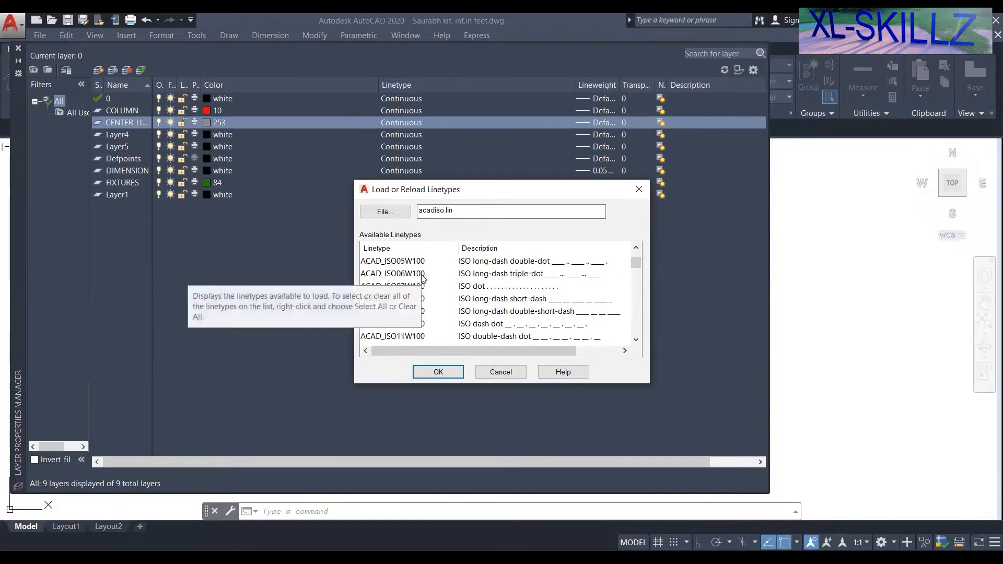
pyautogui.scroll(-5, 424, 300)
pyautogui.scroll(-2, 422, 308)
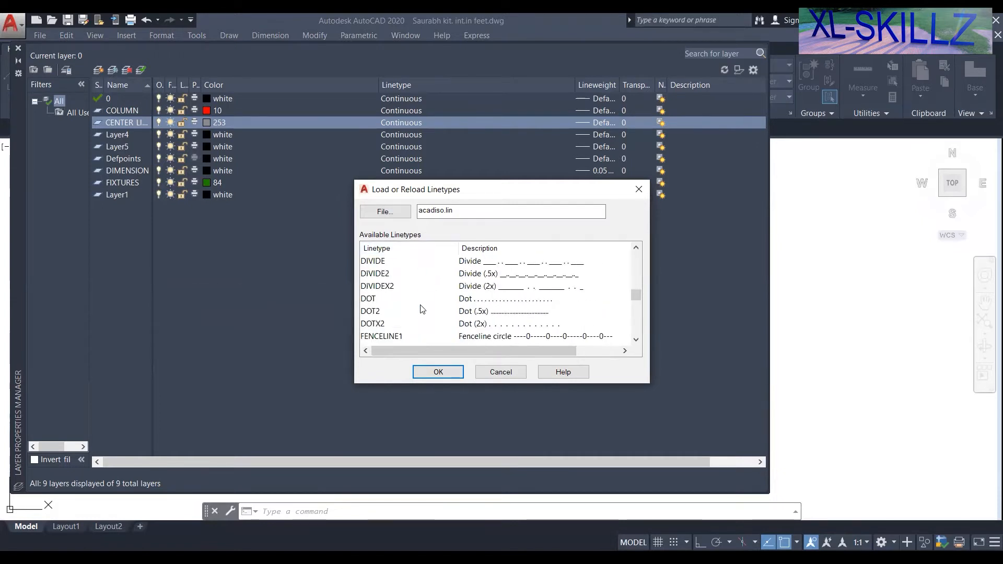
pyautogui.scroll(5, 417, 312)
pyautogui.scroll(-2, 415, 310)
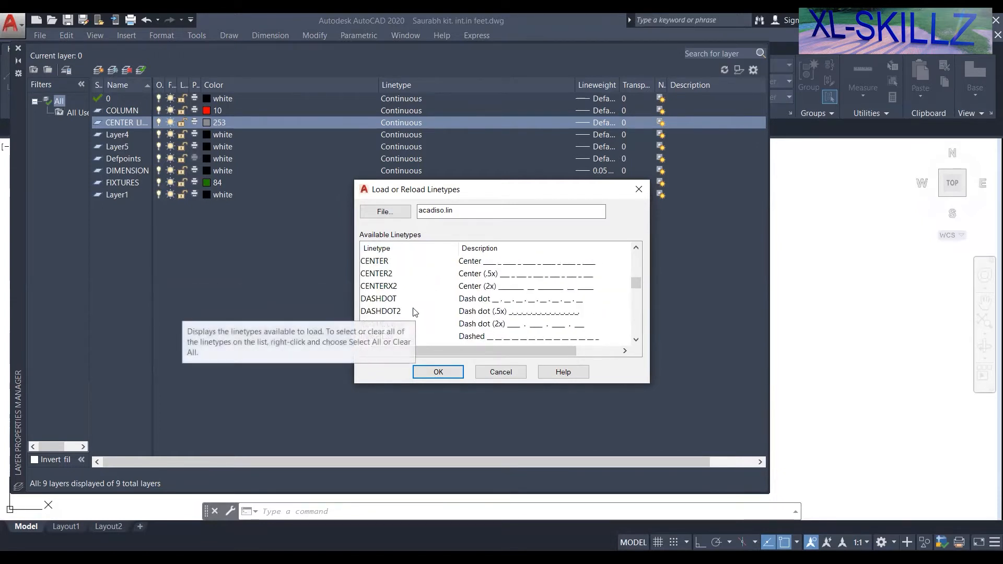
pyautogui.click(390, 274)
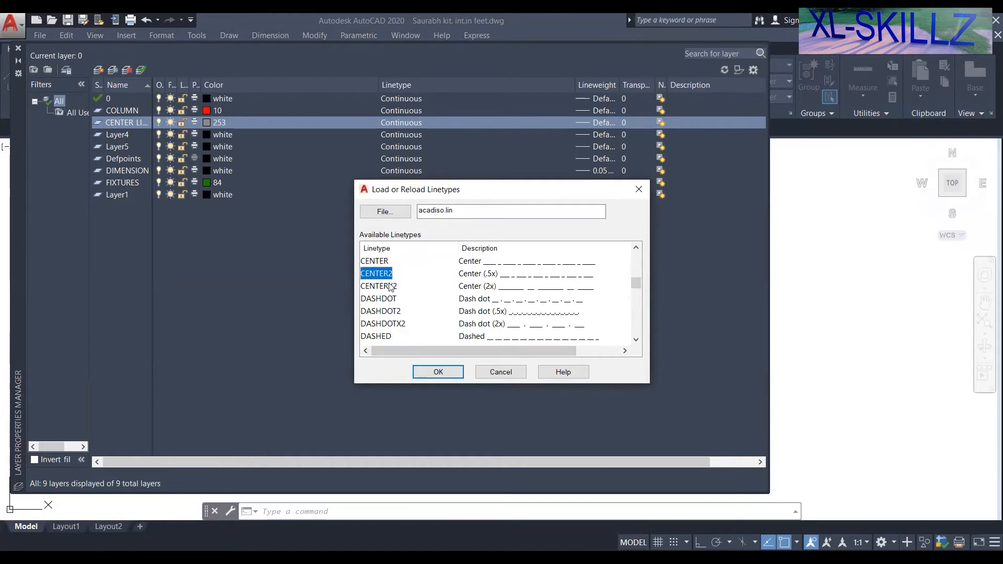
pyautogui.click(391, 286)
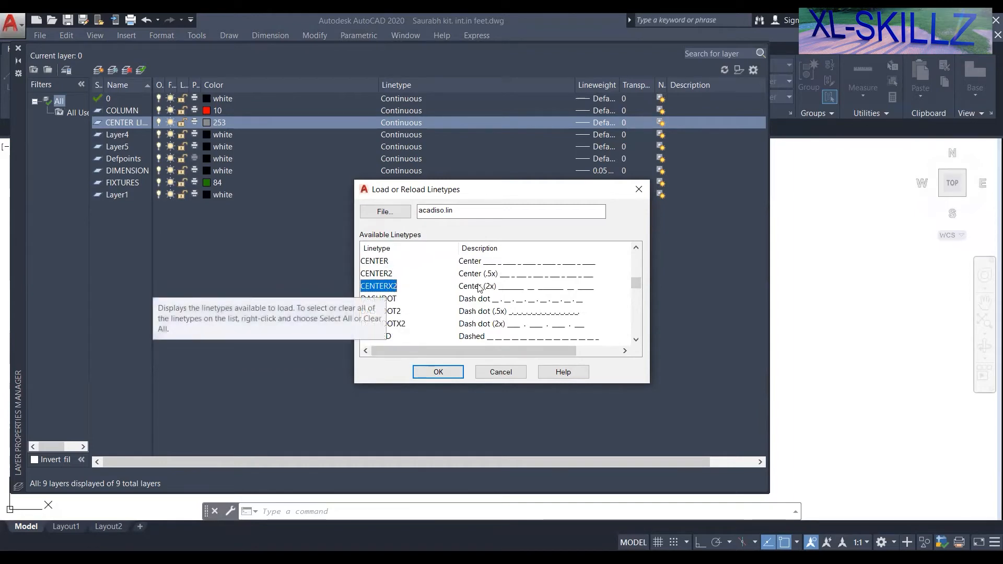
pyautogui.scroll(-4, 389, 292)
pyautogui.scroll(3, 413, 288)
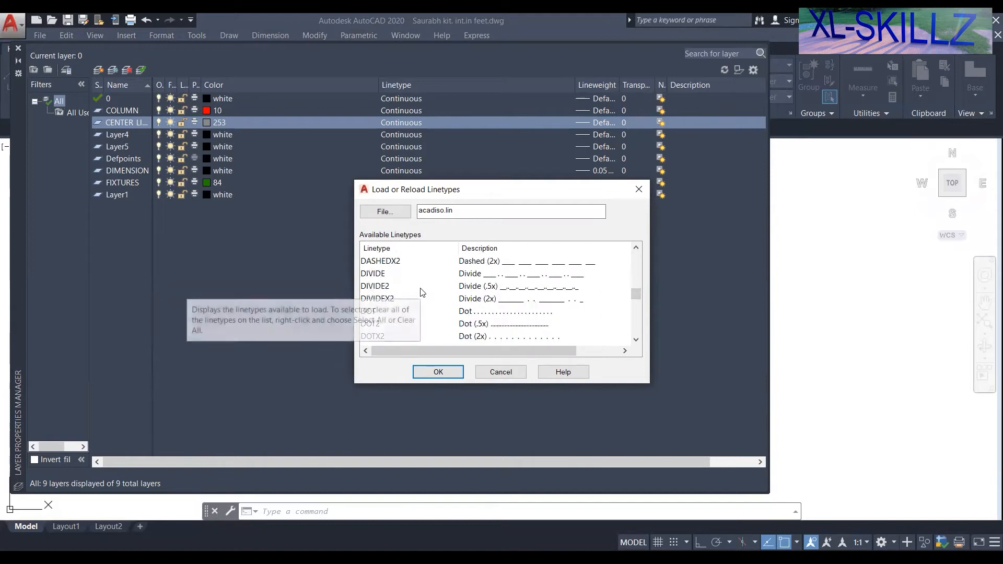
pyautogui.scroll(-3, 417, 286)
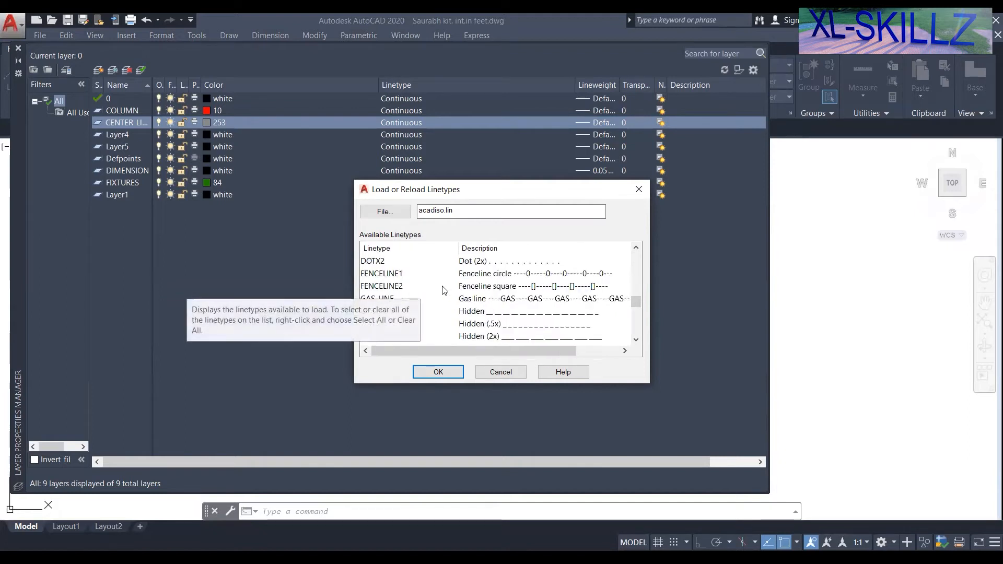
pyautogui.scroll(-3, 428, 287)
pyautogui.scroll(5, 412, 285)
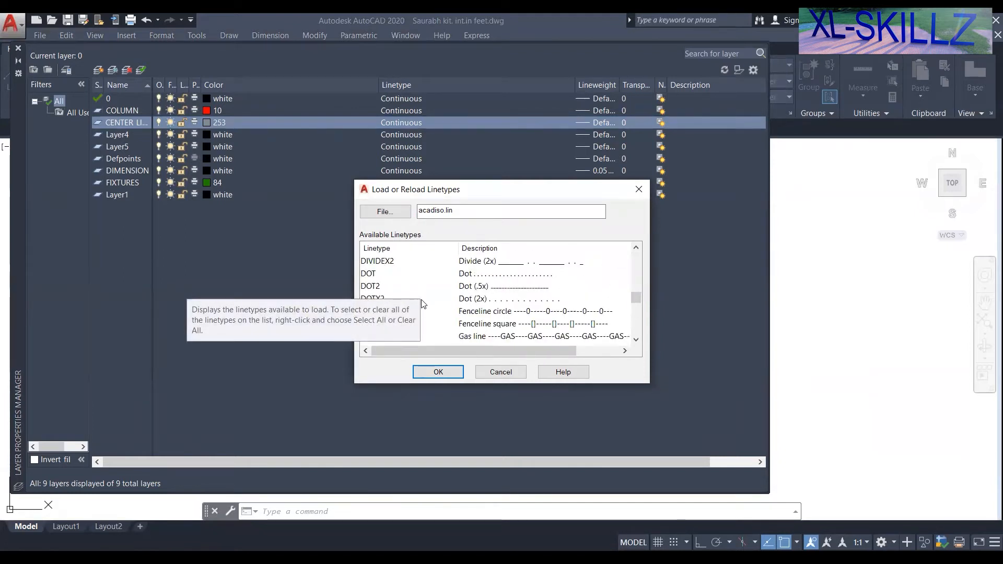
pyautogui.scroll(2, 418, 290)
pyautogui.scroll(-4, 431, 286)
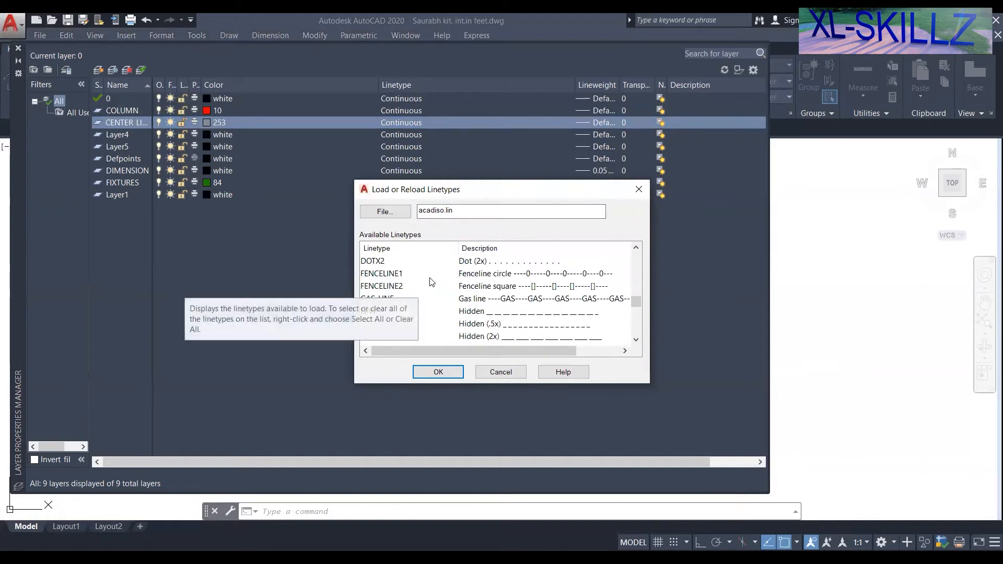
pyautogui.scroll(-1, 432, 284)
pyautogui.scroll(1, 428, 282)
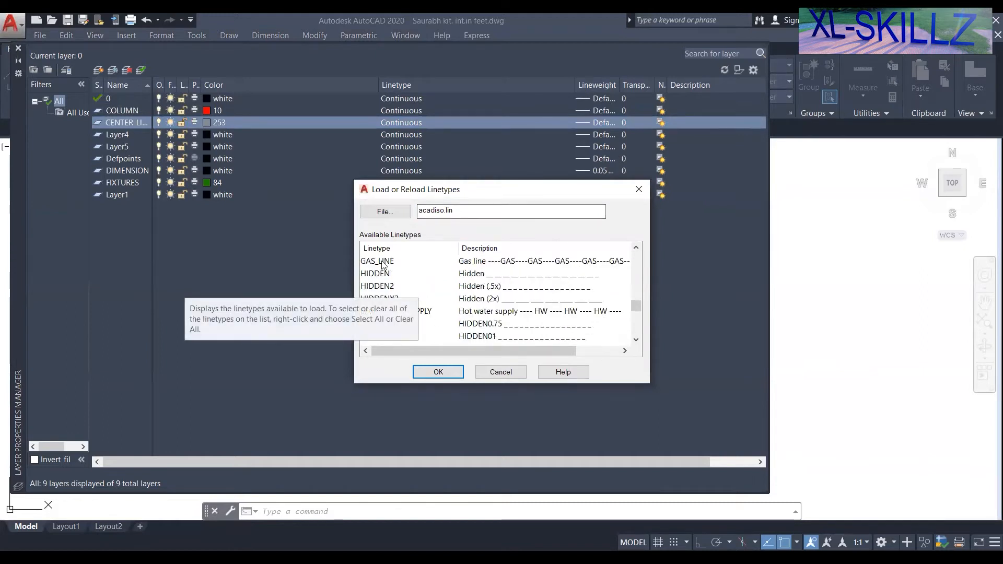
# Load the HIDDENX2 linetype from acadiso.lin and assign it to the CENTER LINE layer.
pyautogui.click(384, 299)
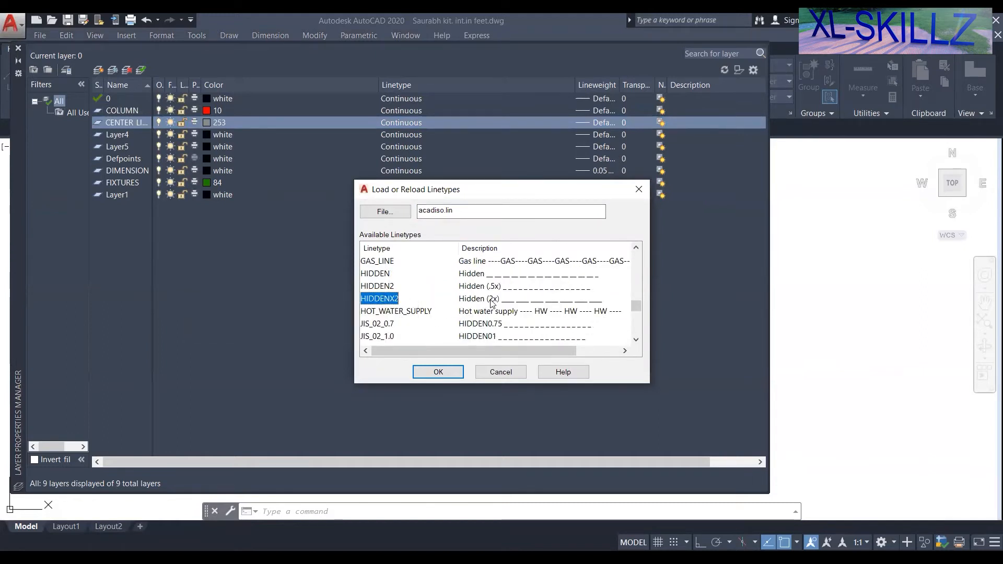
pyautogui.click(429, 372)
pyautogui.click(382, 289)
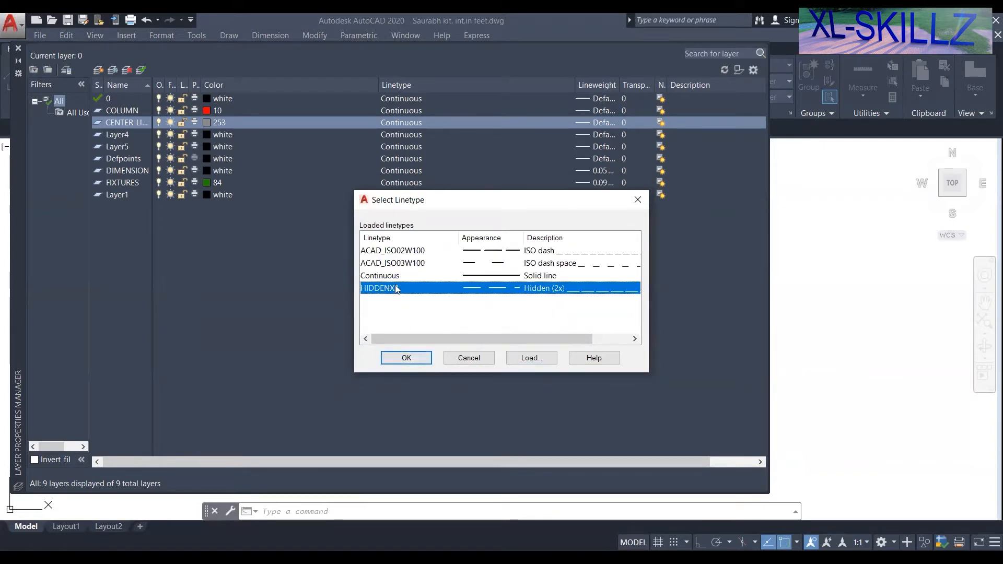
pyautogui.click(432, 313)
pyautogui.click(410, 284)
pyautogui.click(415, 356)
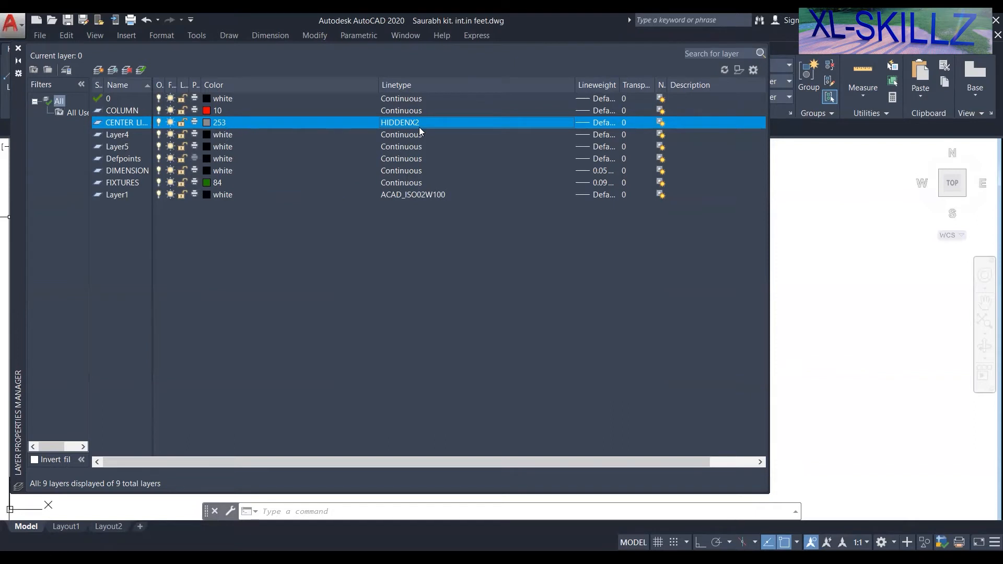
# Rename Layer4 as DIMENTIONS and set its color to dark blue, index 172.
pyautogui.click(128, 135)
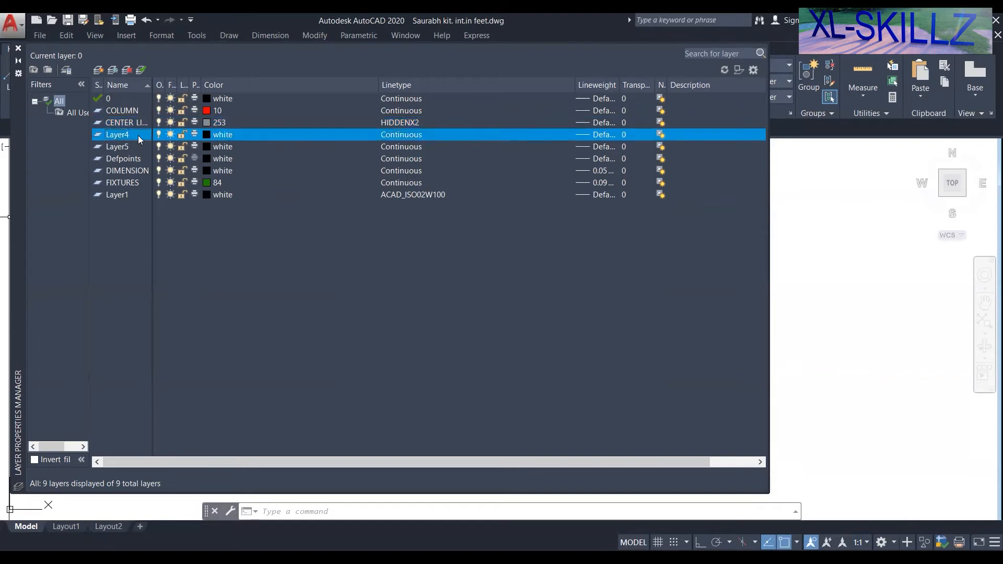
pyautogui.write('D')
pyautogui.write('IMENTIO...')
pyautogui.click(205, 134)
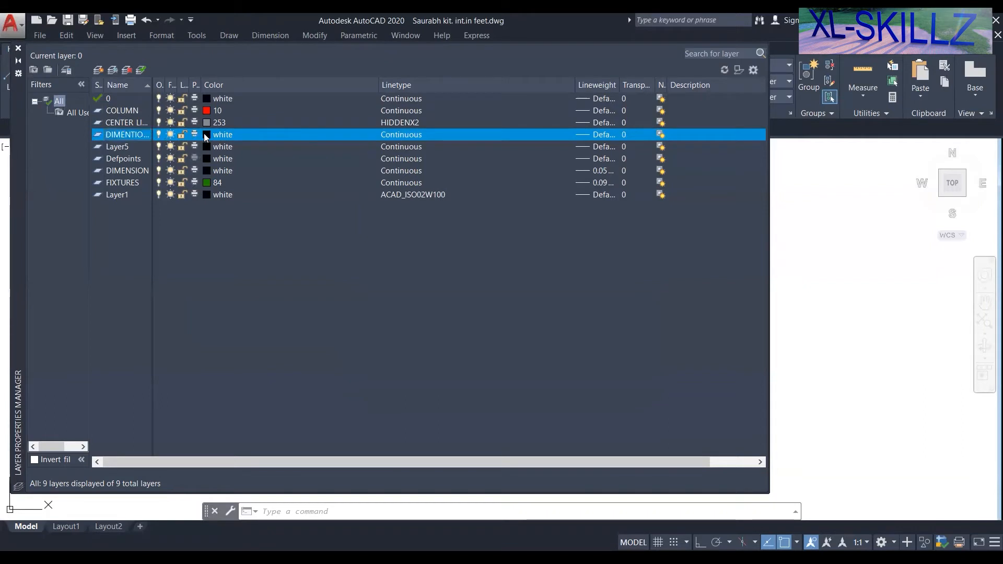
pyautogui.click(204, 136)
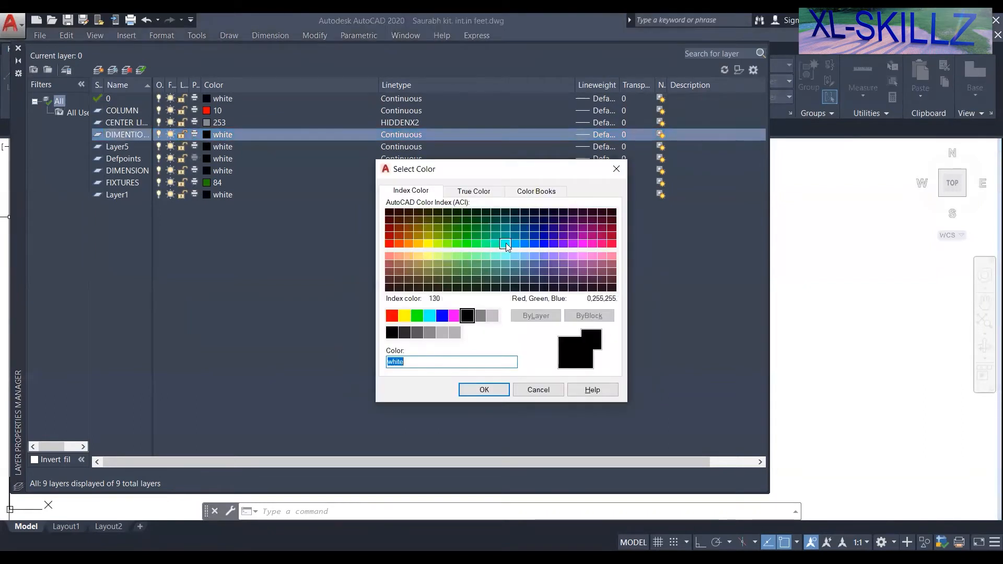
pyautogui.click(535, 243)
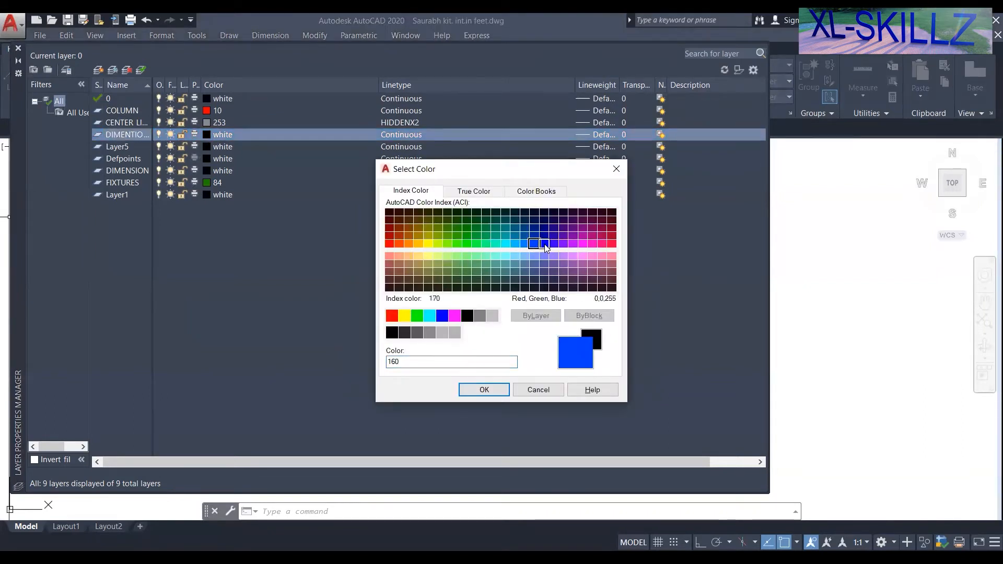
pyautogui.click(544, 236)
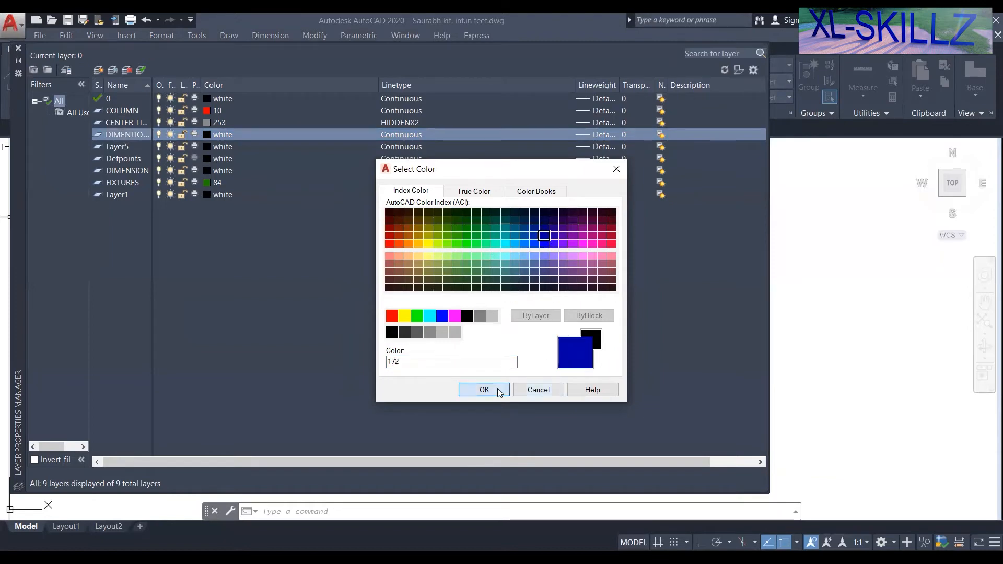
pyautogui.press('Return')
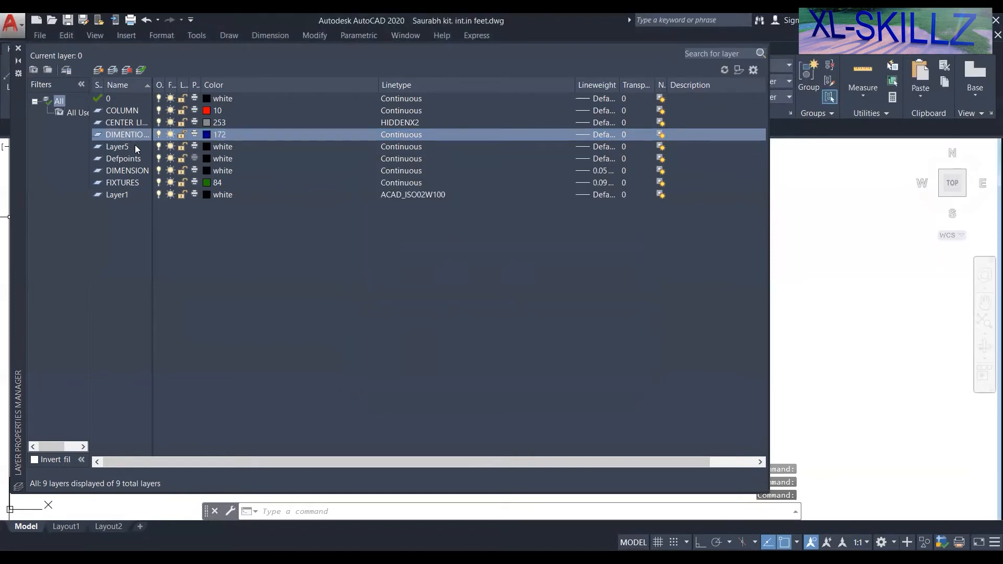
# Rename Layer5 as TEXT and set its color to dark brown, index 27.
pyautogui.click(135, 146)
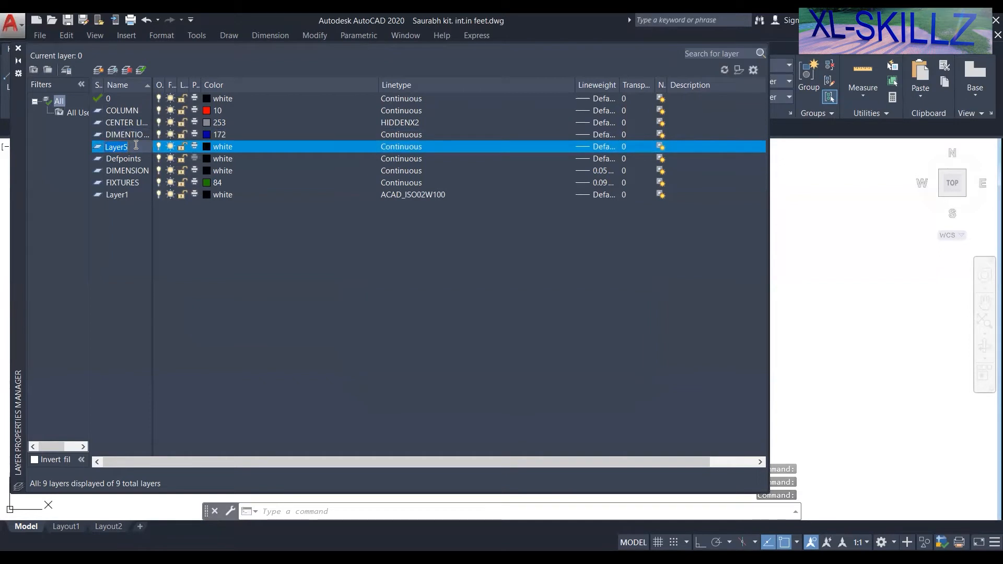
pyautogui.write('TEXT')
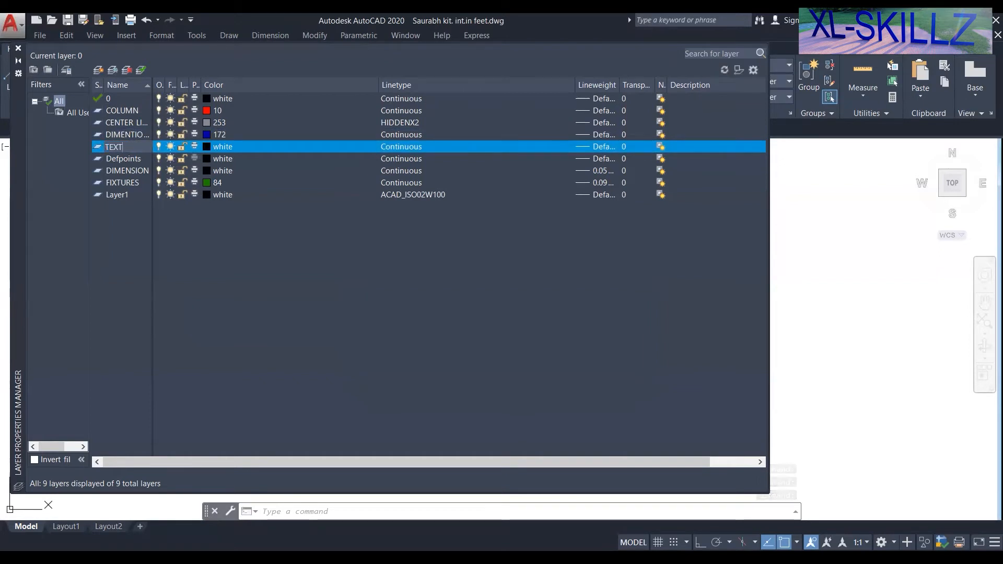
pyautogui.press('Return')
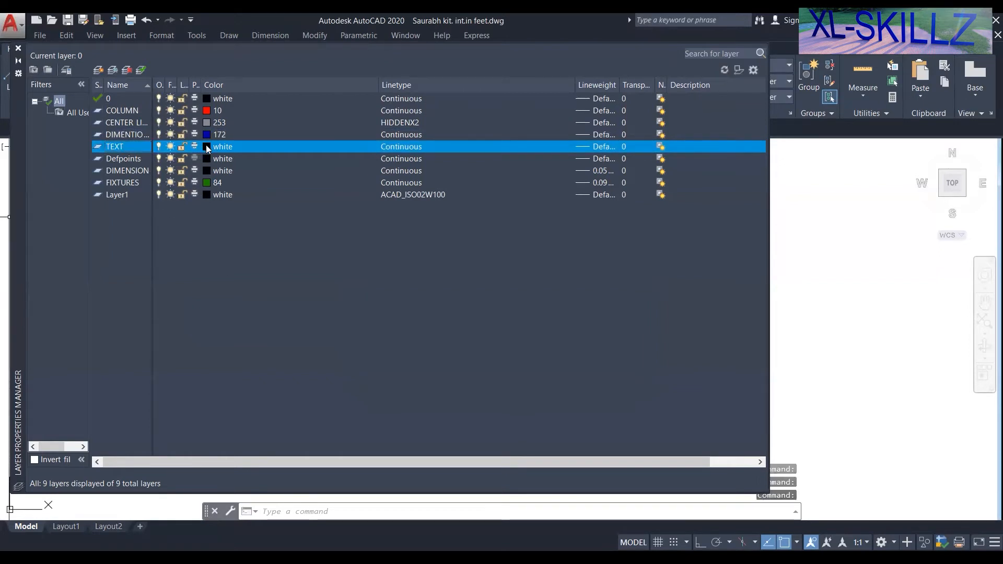
pyautogui.click(208, 147)
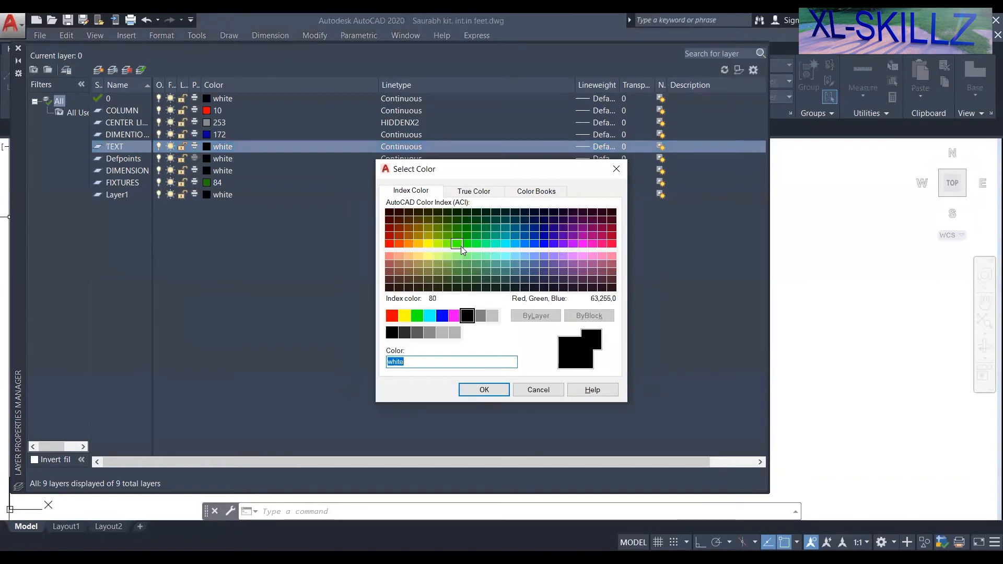
pyautogui.click(583, 228)
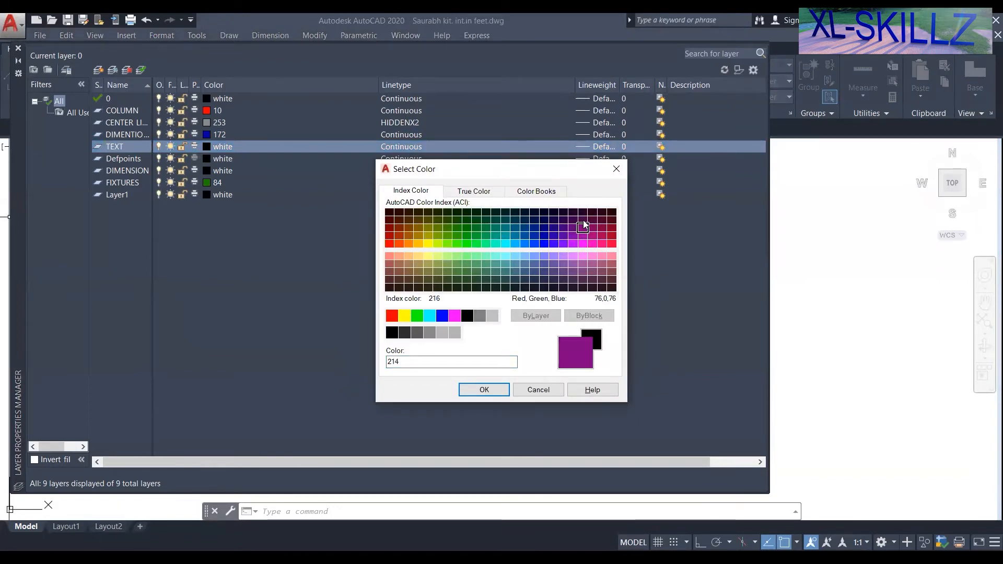
pyautogui.click(583, 215)
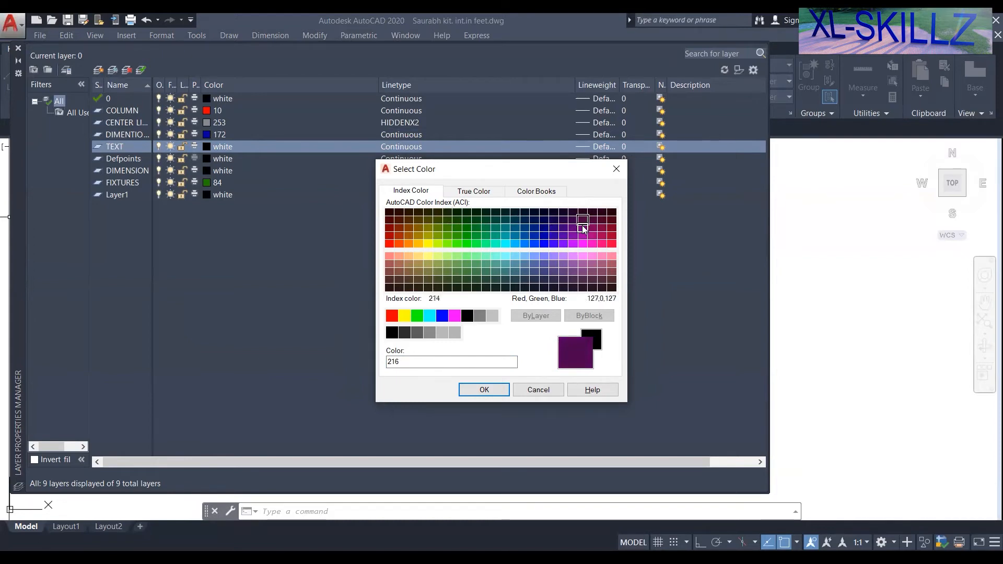
pyautogui.click(534, 288)
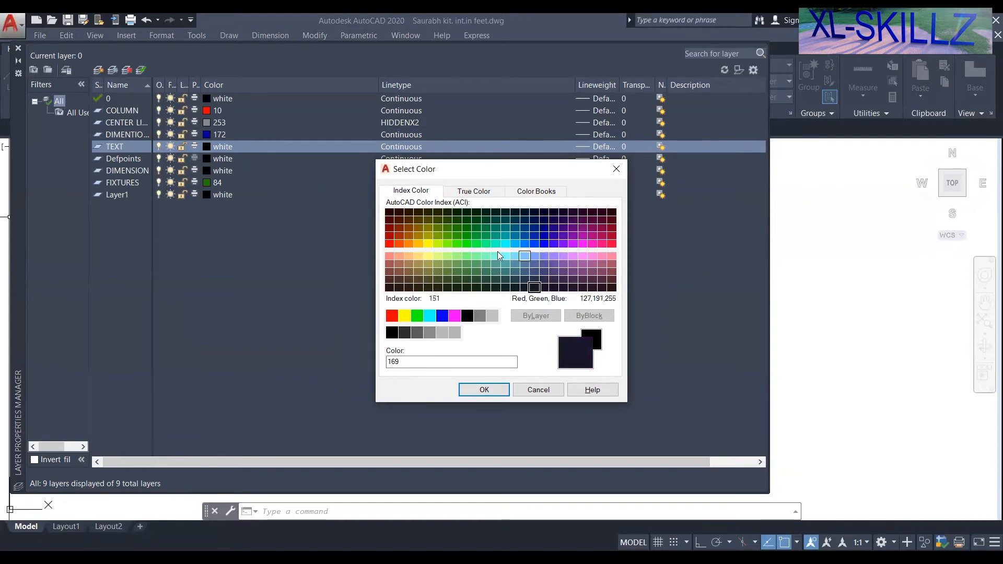
pyautogui.click(397, 271)
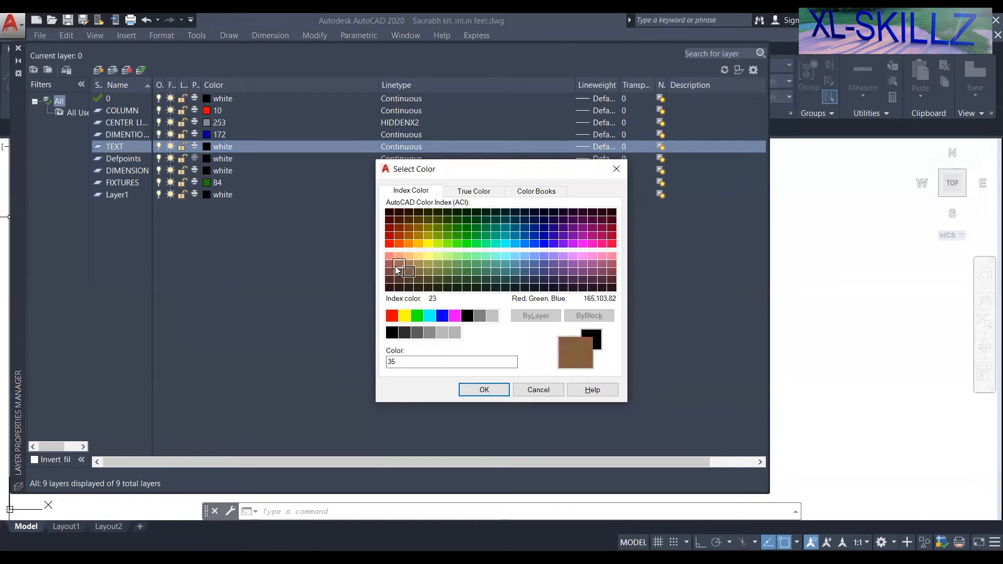
pyautogui.click(400, 280)
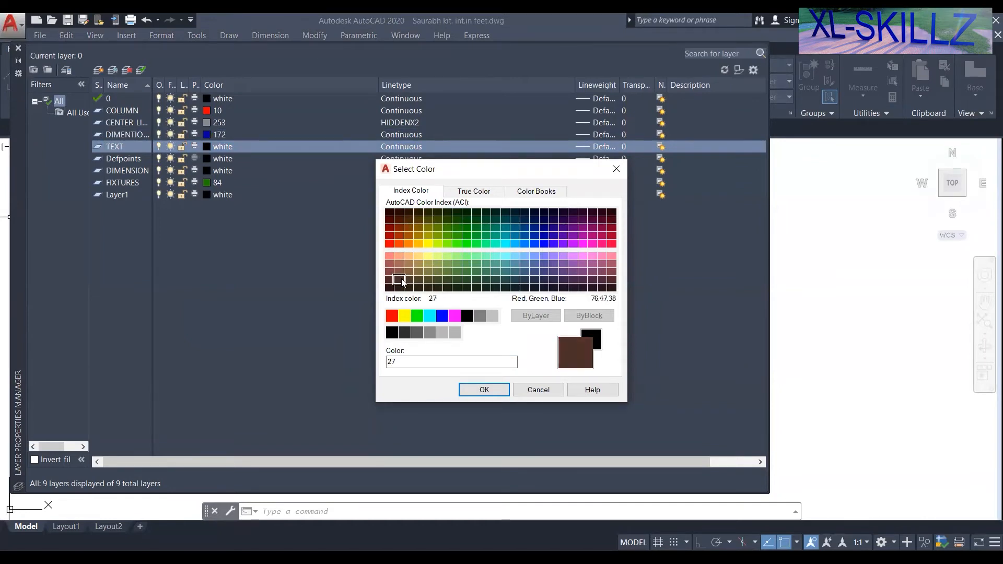
pyautogui.press('Return')
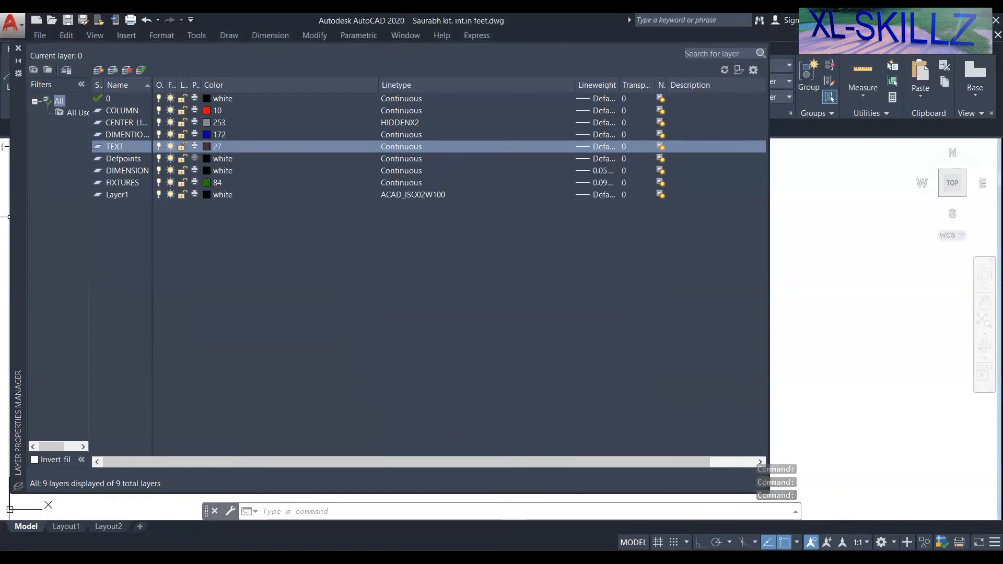
# Try to select all the kitchen plan's corner columns at once with Select Similar.
pyautogui.click(382, 186)
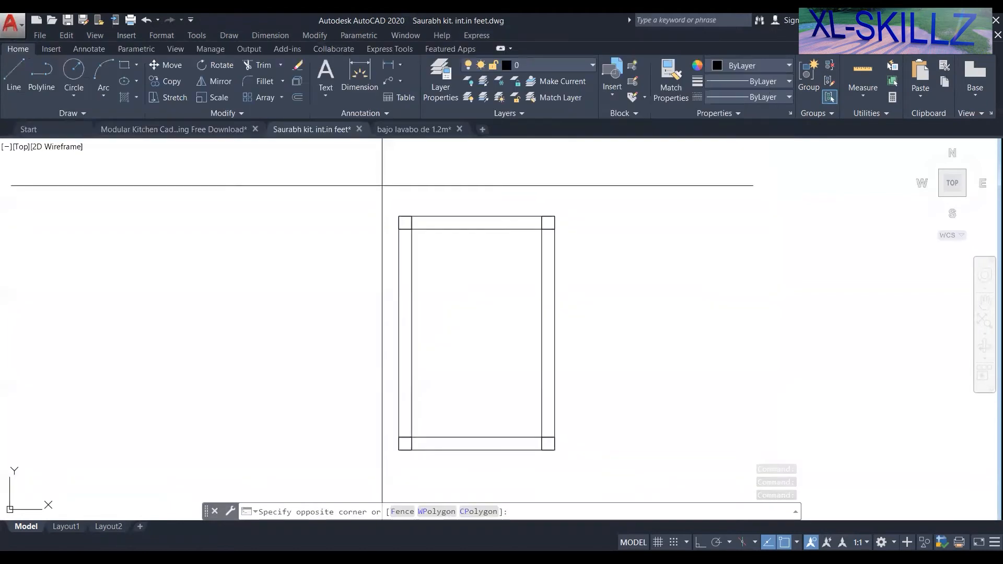
pyautogui.click(502, 447)
pyautogui.rightClick(502, 446)
pyautogui.click(506, 447)
pyautogui.scroll(-6, 491, 266)
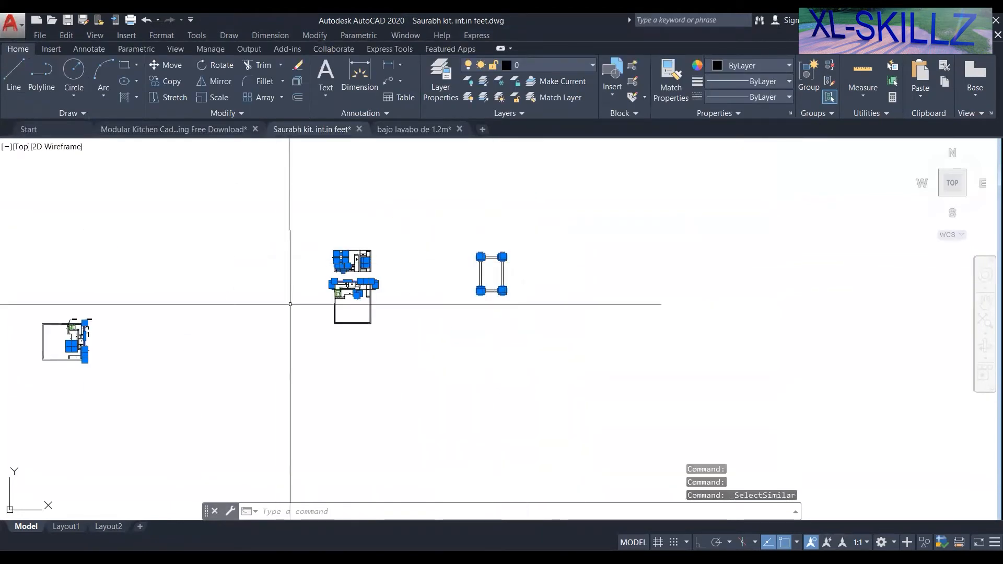
pyautogui.scroll(6, 353, 274)
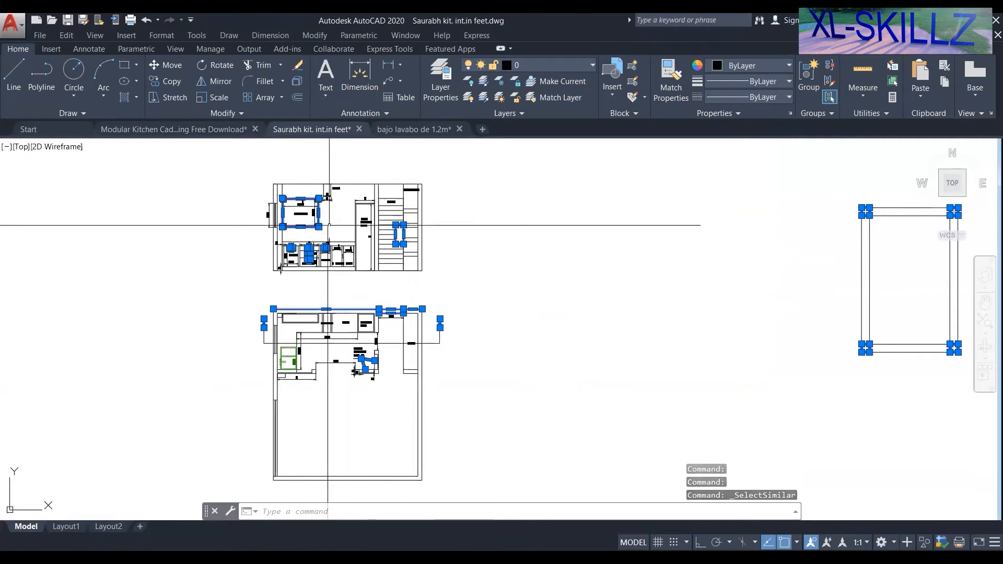
pyautogui.scroll(-4, 427, 254)
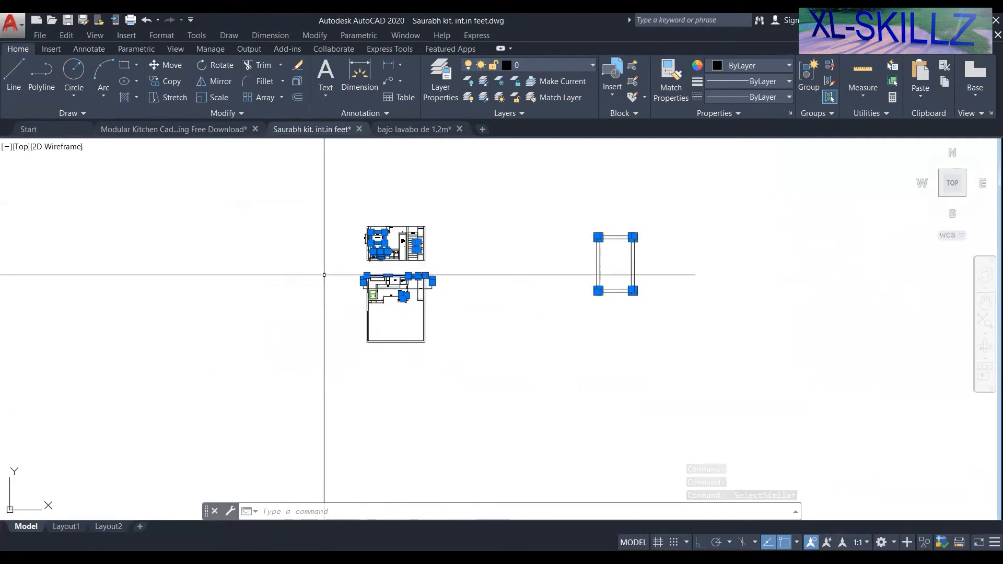
pyautogui.scroll(-3, 324, 275)
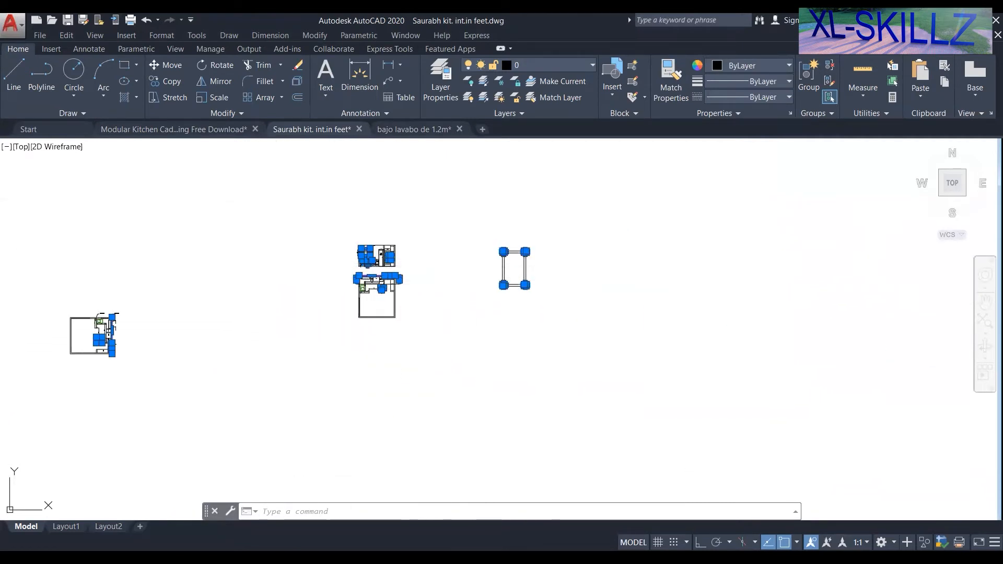
pyautogui.press('Escape')
pyautogui.press('Escape')
pyautogui.scroll(12, 487, 250)
pyautogui.moveTo(594, 289); pyautogui.dragTo(402, 273, button='middle')
pyautogui.scroll(-4, 420, 292)
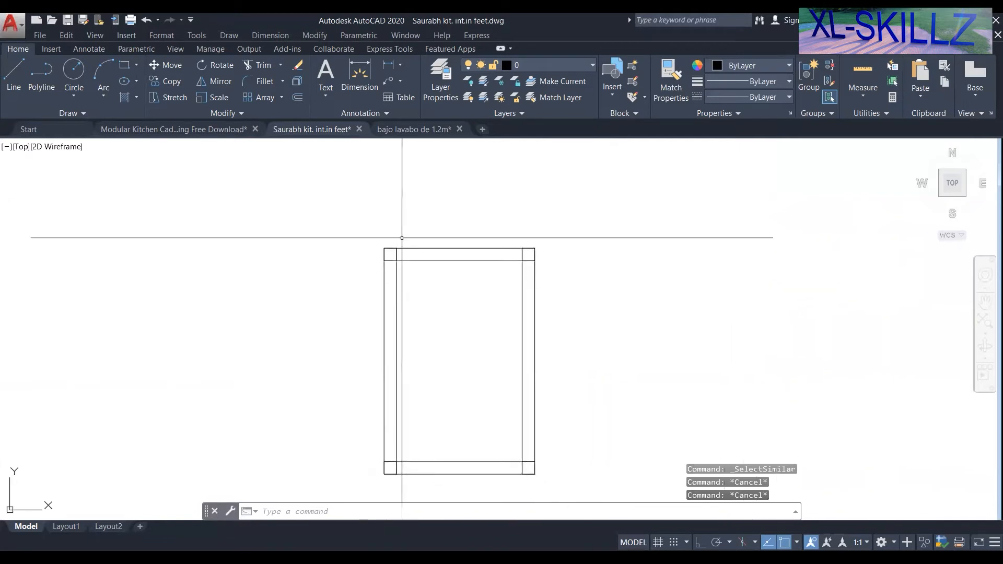
pyautogui.click(369, 216)
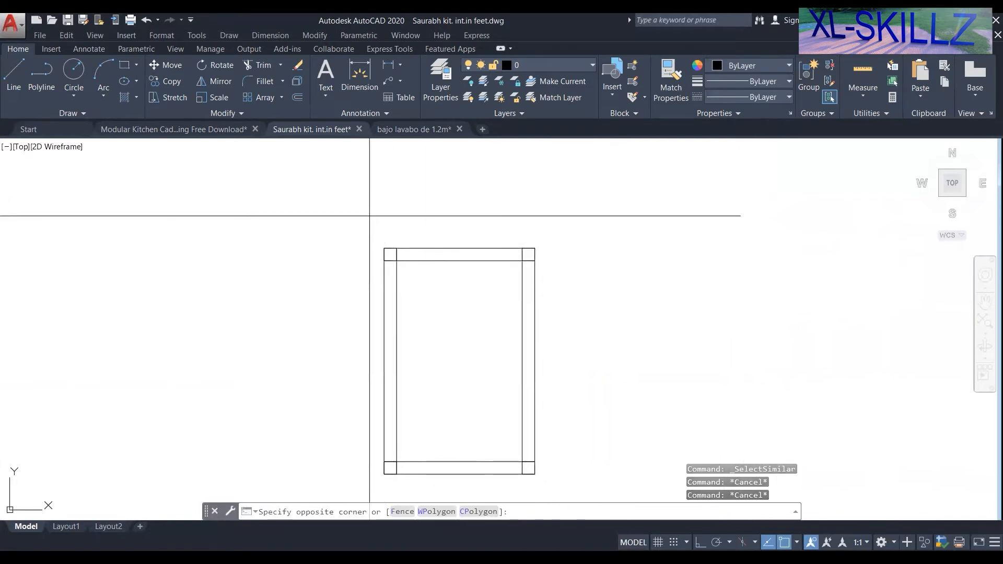
pyautogui.click(429, 318)
pyautogui.rightClick(482, 456)
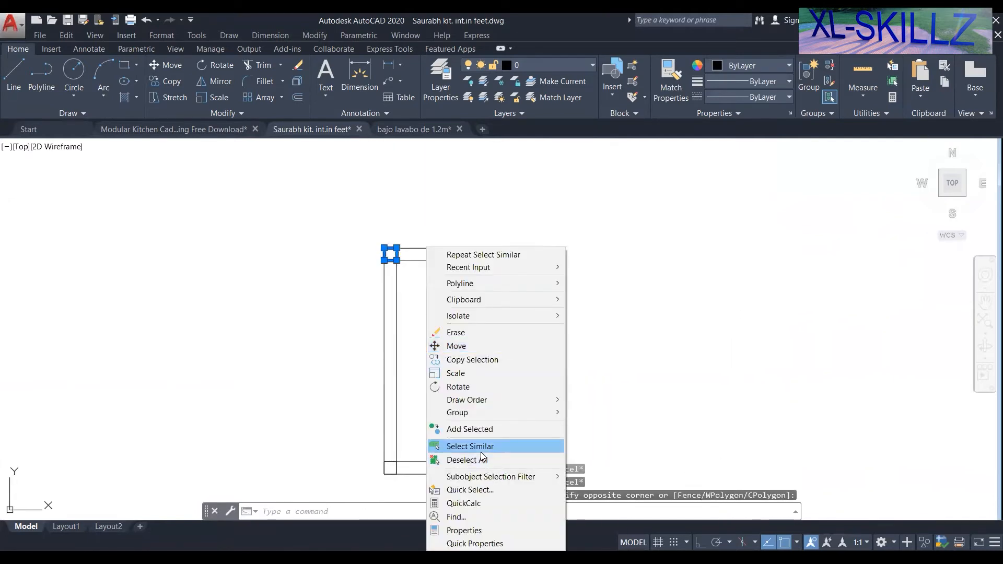
pyautogui.click(412, 351)
pyautogui.click(498, 220)
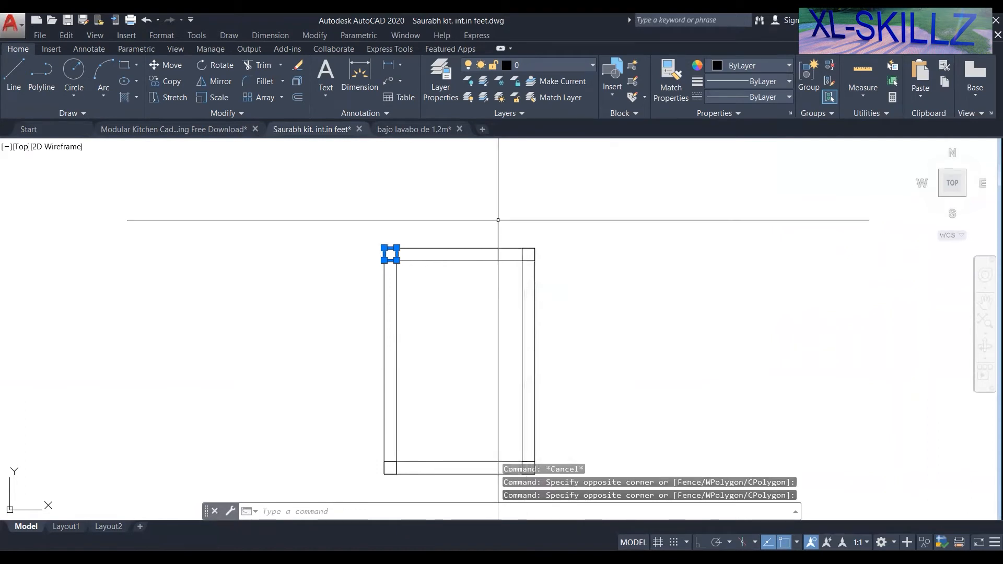
pyautogui.click(505, 226)
pyautogui.scroll(-2, 546, 300)
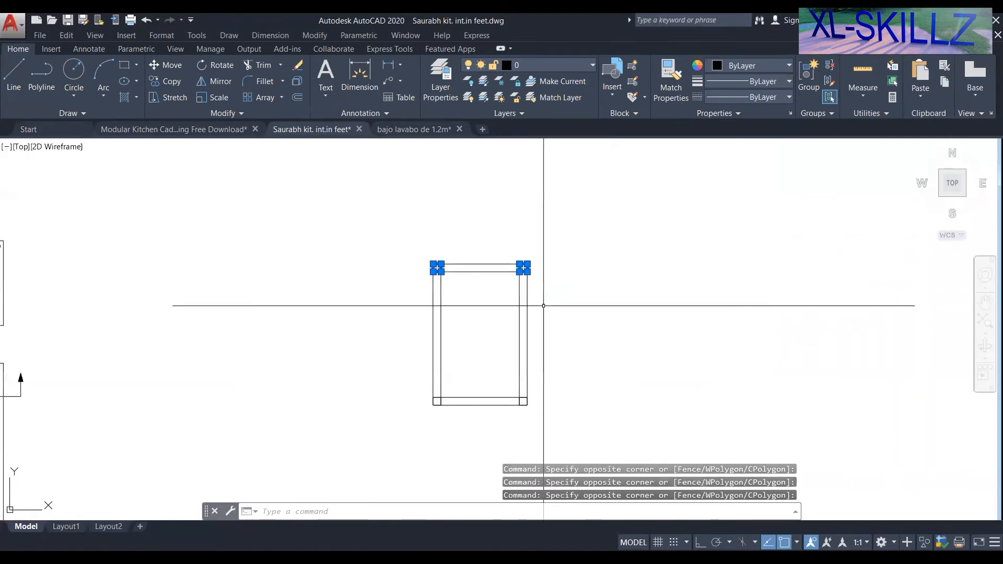
pyautogui.press('Escape')
pyautogui.press('Escape')
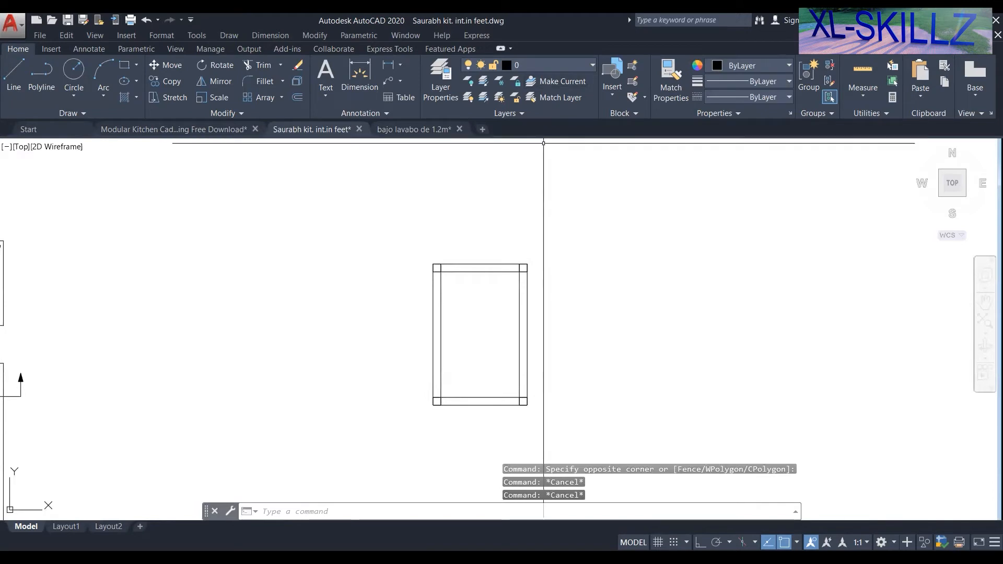
# Move the four corner column squares of the kitchen plan onto the COLUMN layer.
pyautogui.click(543, 196)
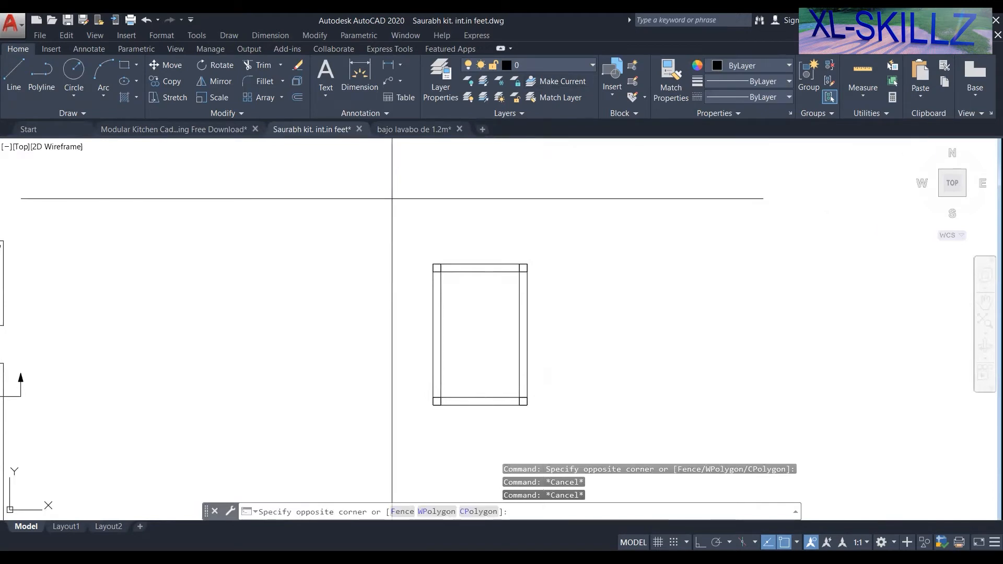
pyautogui.click(568, 302)
pyautogui.click(410, 377)
pyautogui.click(540, 430)
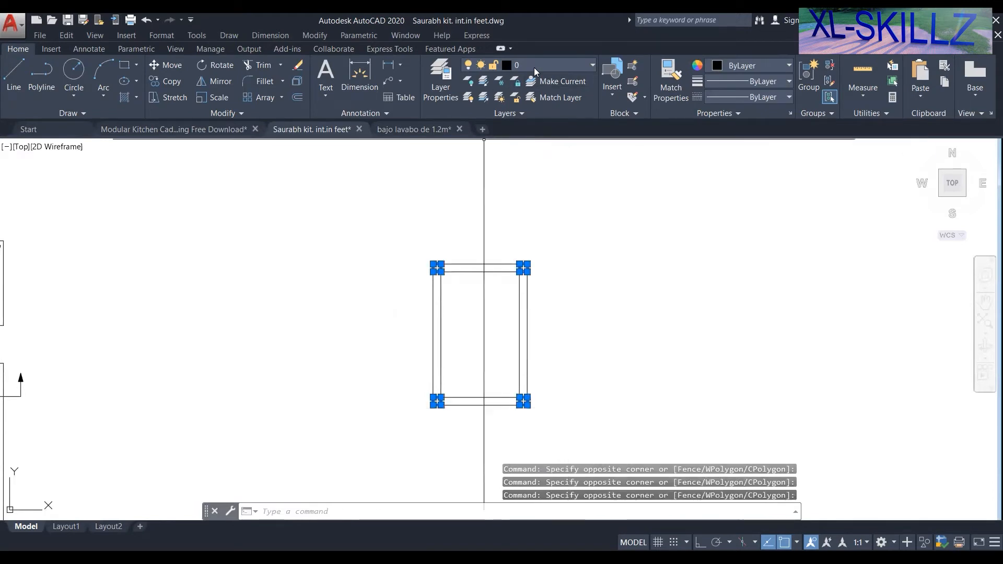
pyautogui.click(534, 68)
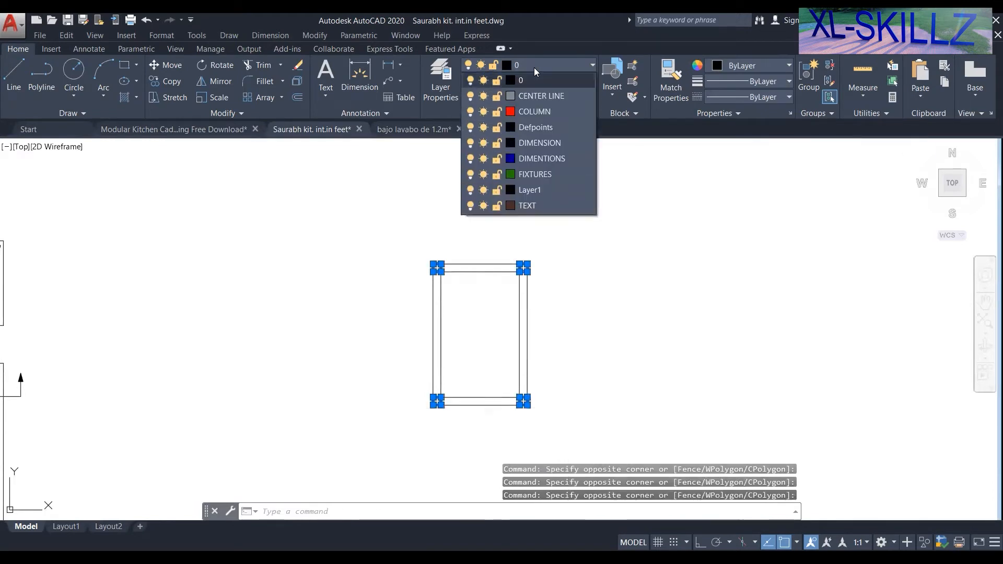
pyautogui.click(540, 112)
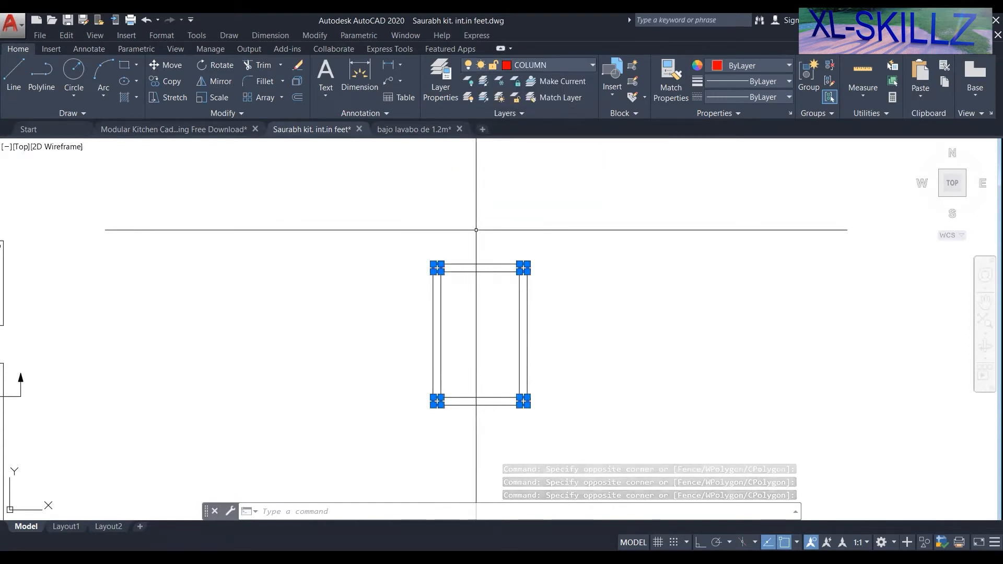
pyautogui.press('Escape')
pyautogui.press('Escape')
pyautogui.scroll(3, 476, 229)
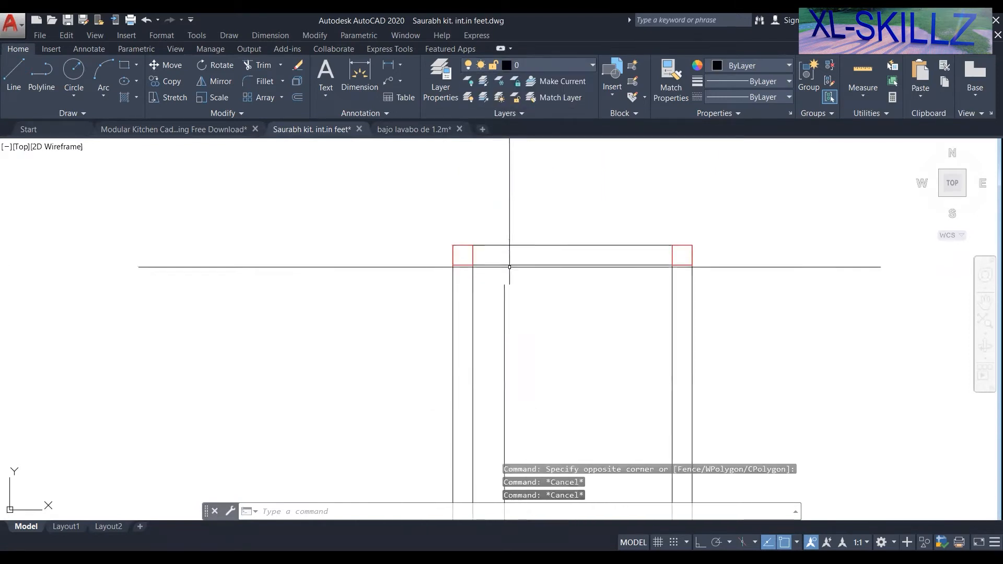
pyautogui.scroll(-2, 479, 265)
pyautogui.moveTo(478, 265); pyautogui.dragTo(406, 253, button='middle')
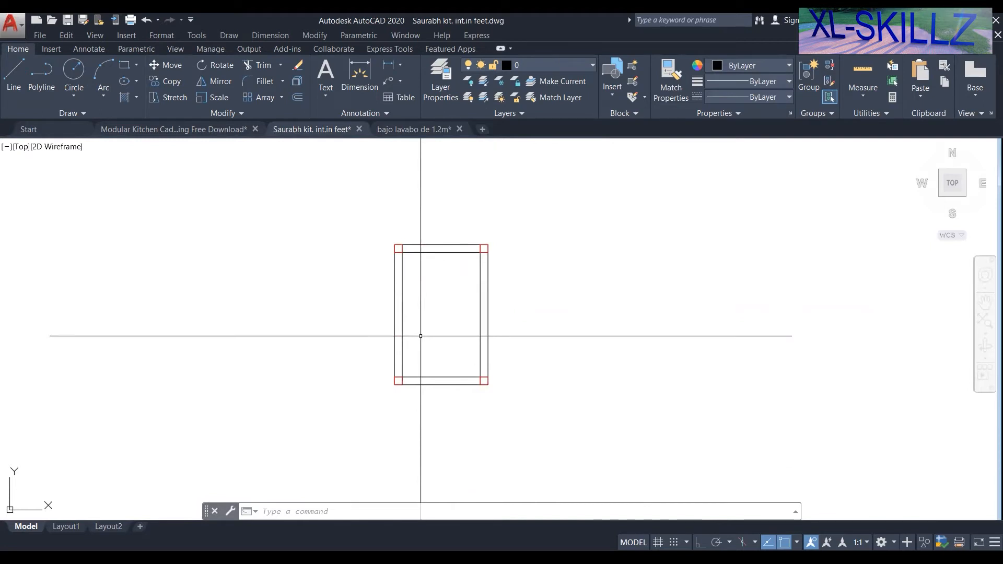
pyautogui.scroll(4, 396, 243)
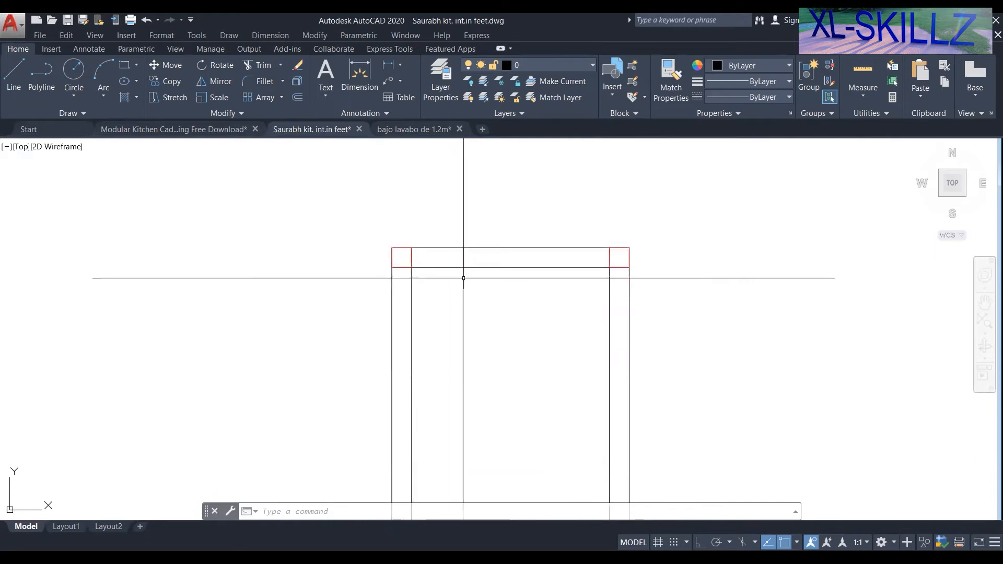
pyautogui.click(481, 283)
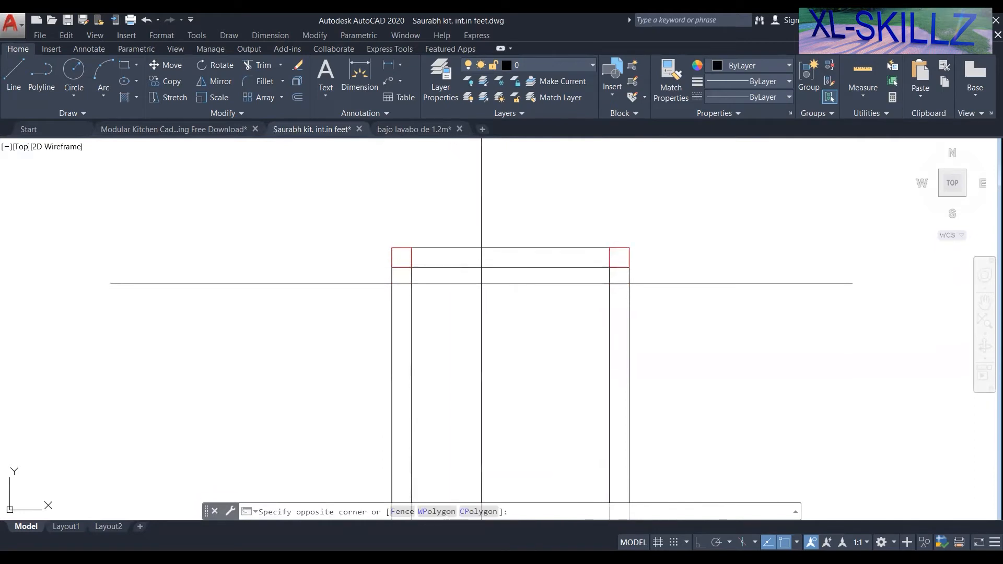
pyautogui.press('Escape')
pyautogui.click(515, 270)
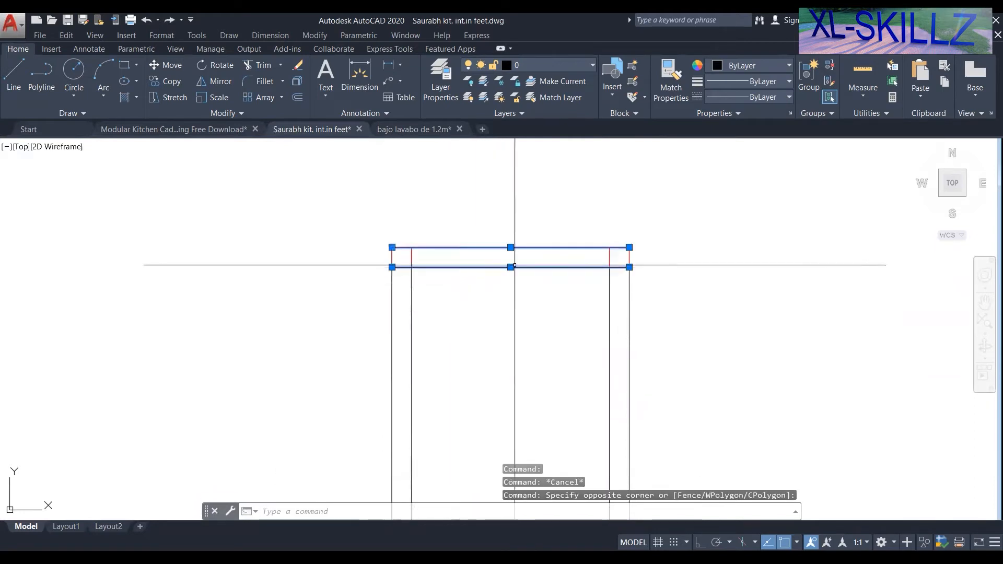
pyautogui.press('Escape')
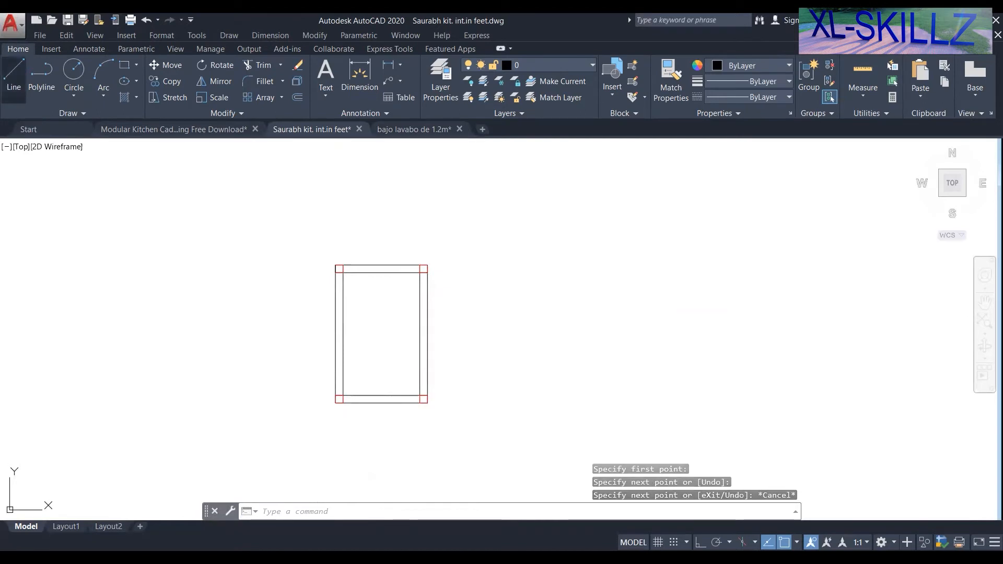
pyautogui.scroll(6, 399, 262)
pyautogui.scroll(-4, 398, 263)
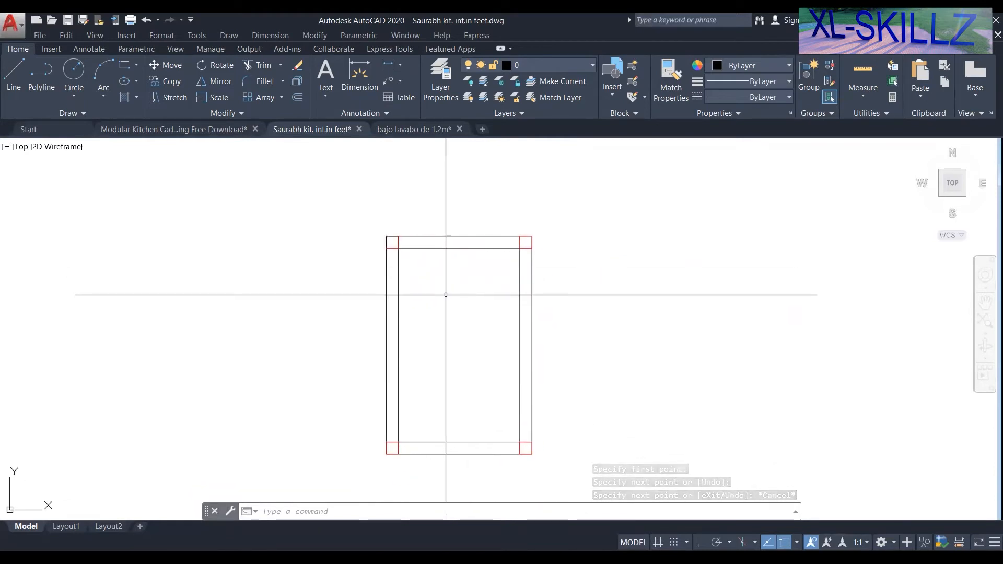
pyautogui.scroll(-2, 440, 292)
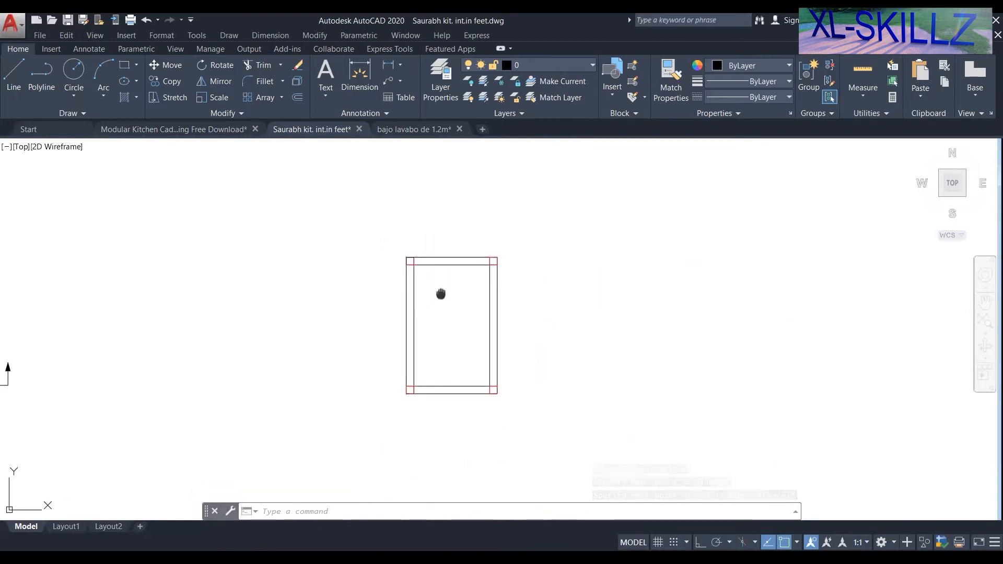
# Open the layer properties and make CENTER LINE the current layer.
pyautogui.click(446, 77)
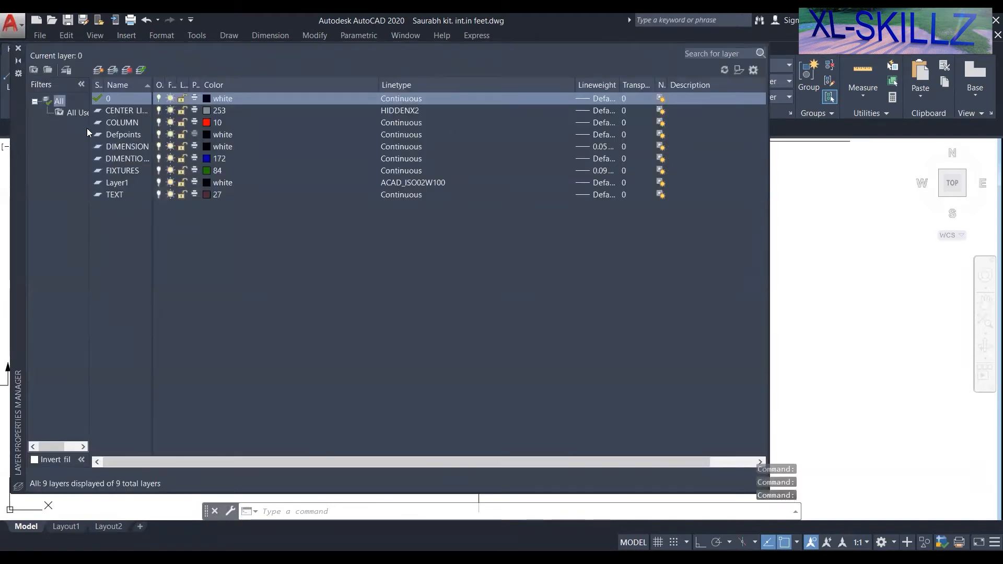
pyautogui.click(134, 111)
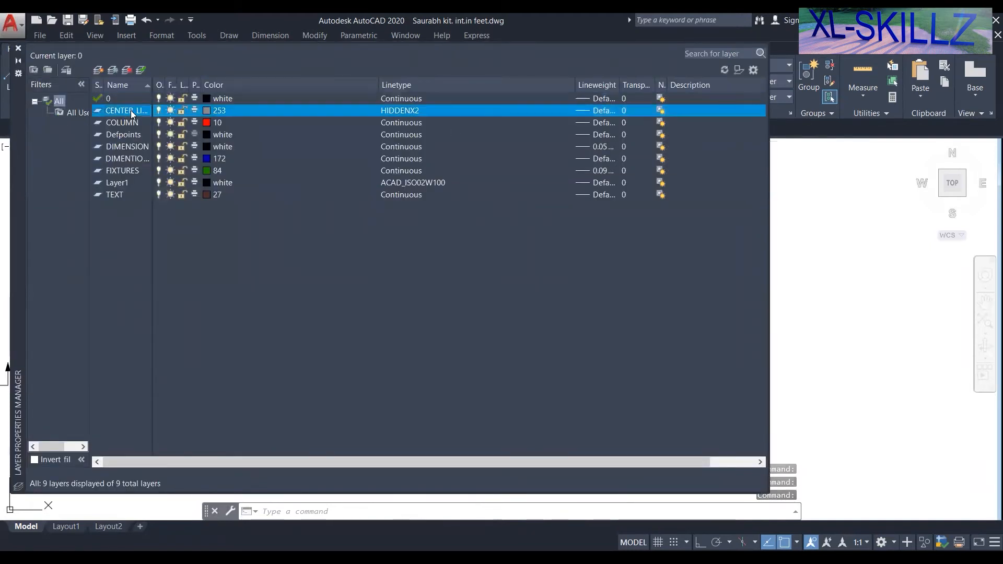
pyautogui.doubleClick(134, 113)
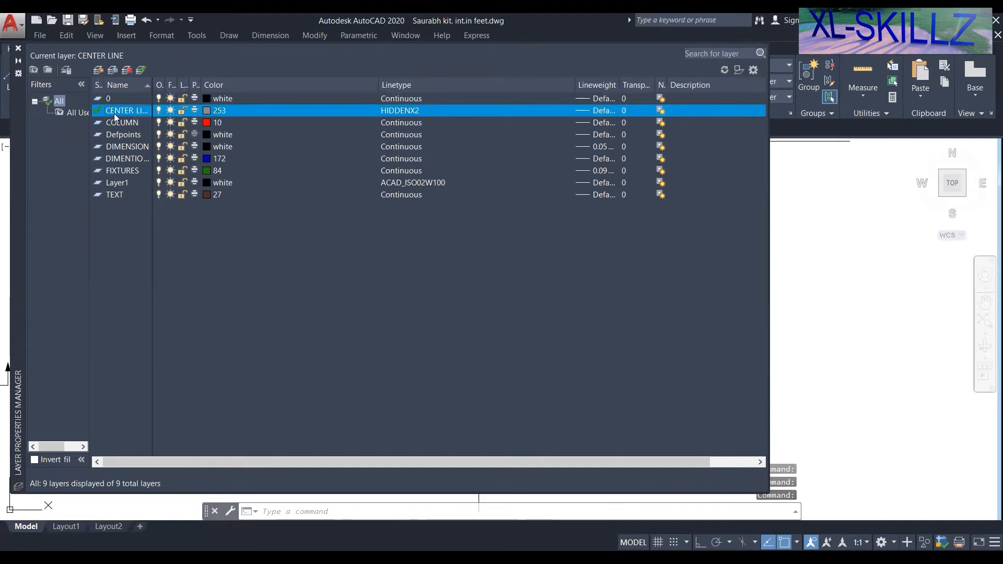
pyautogui.click(129, 110)
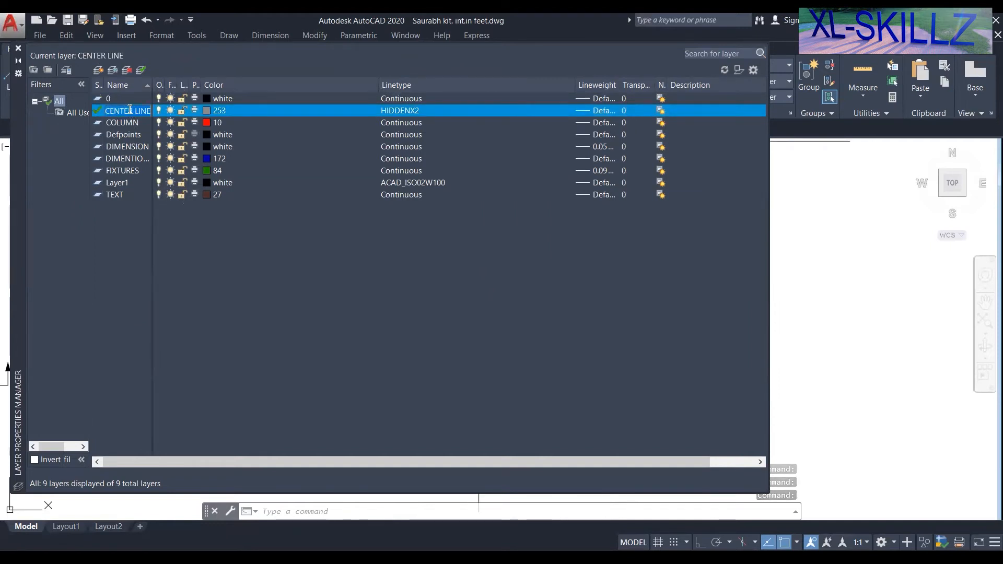
pyautogui.click(55, 182)
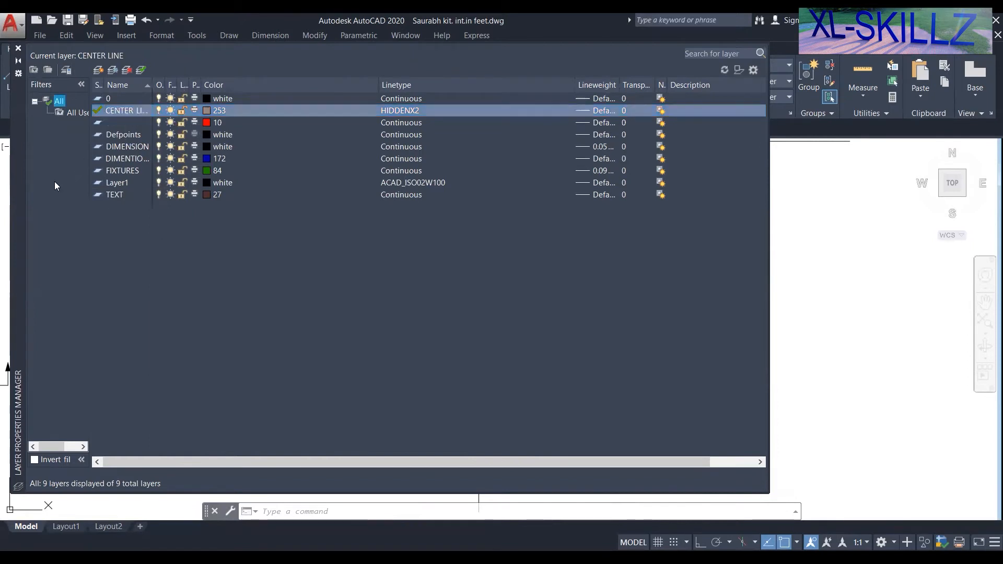
pyautogui.click(124, 123)
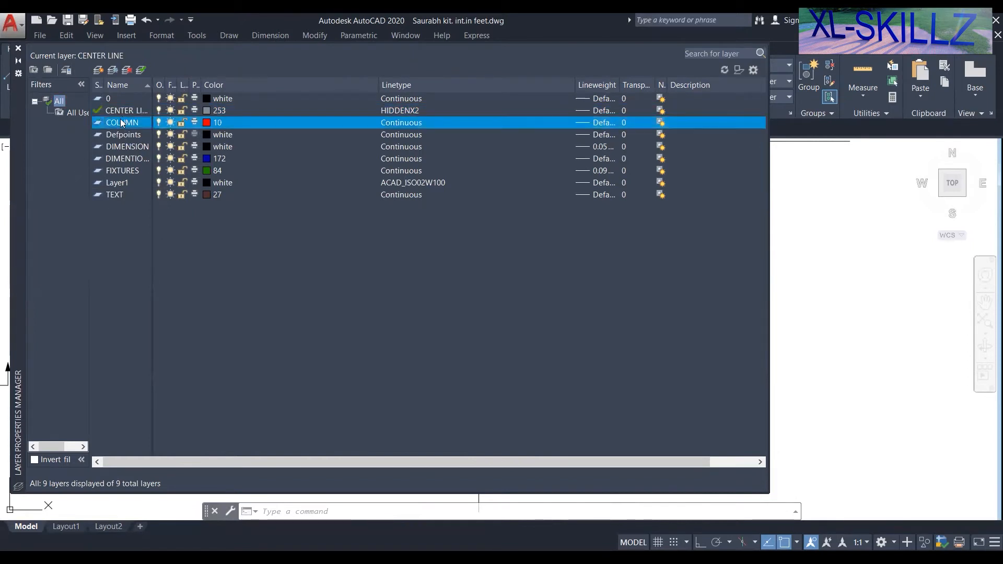
pyautogui.click(124, 112)
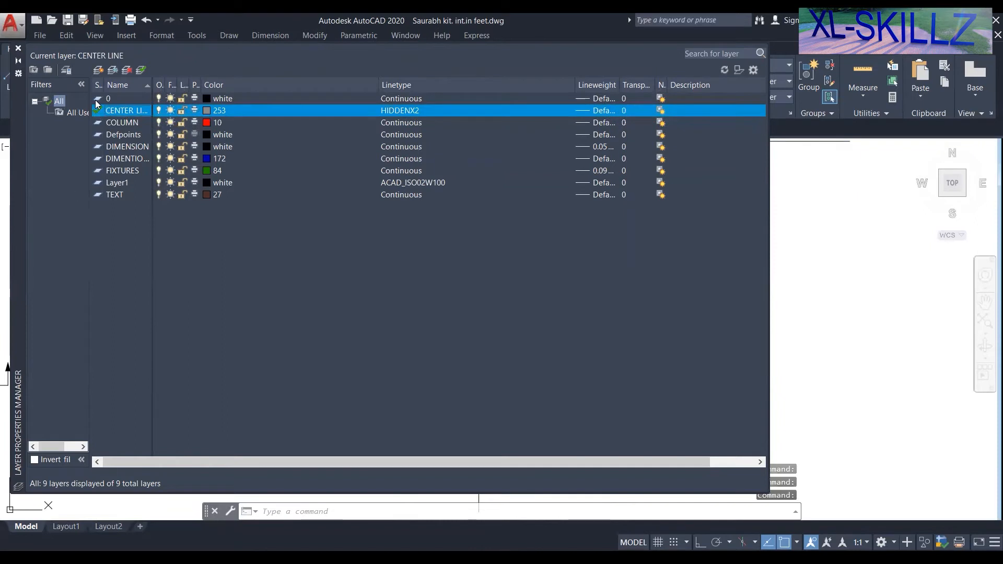
pyautogui.doubleClick(113, 132)
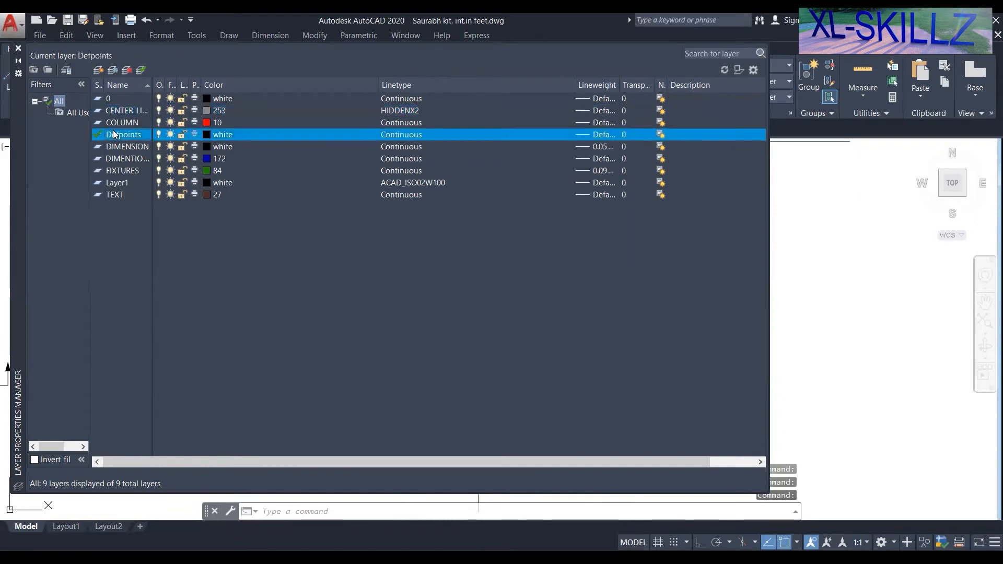
pyautogui.doubleClick(124, 110)
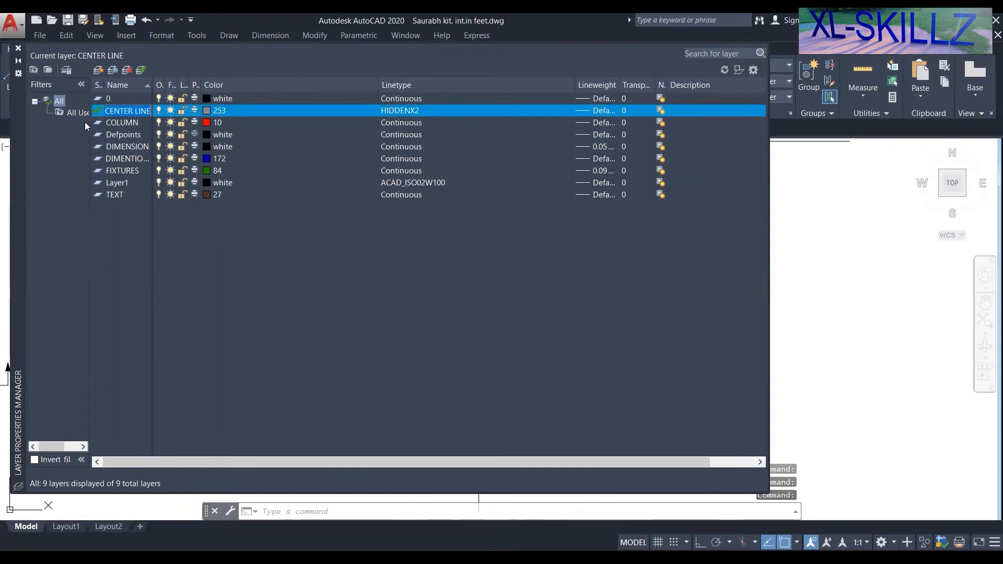
pyautogui.click(112, 123)
pyautogui.click(114, 112)
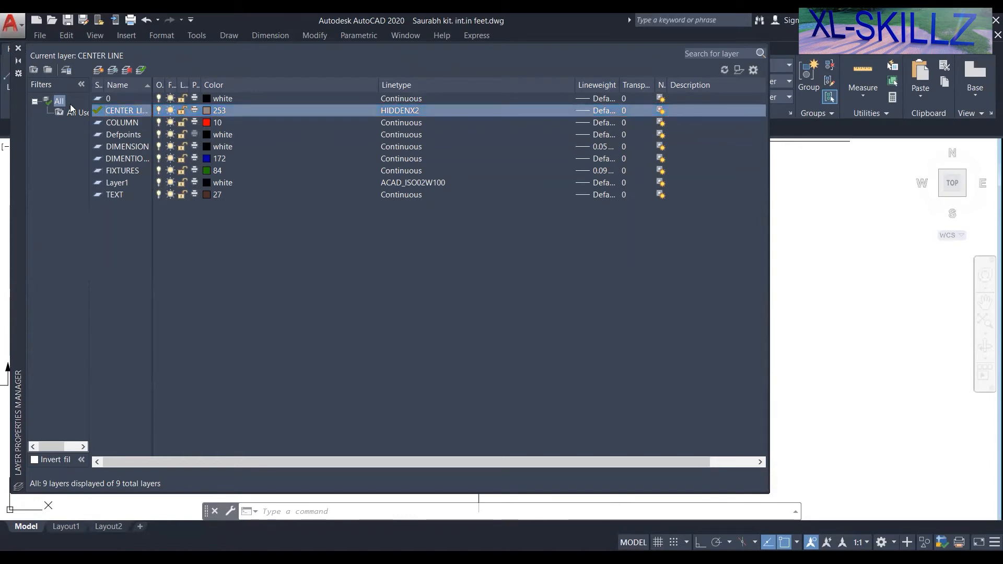
# Draw a vertical center line through the kitchen plan's left columns with Ortho on and stretch its upper end beyond the top wall.
pyautogui.click(15, 78)
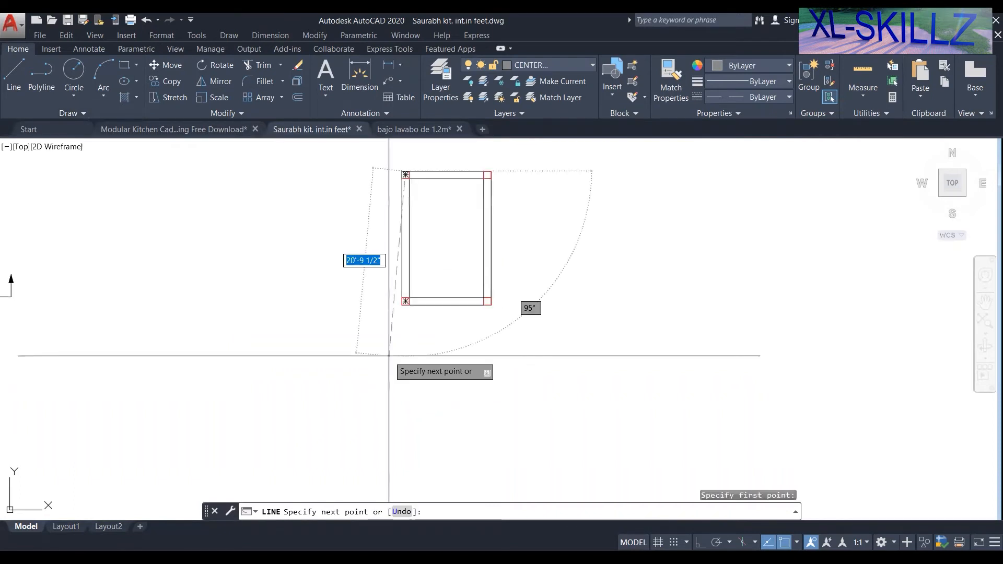
pyautogui.press('F8')
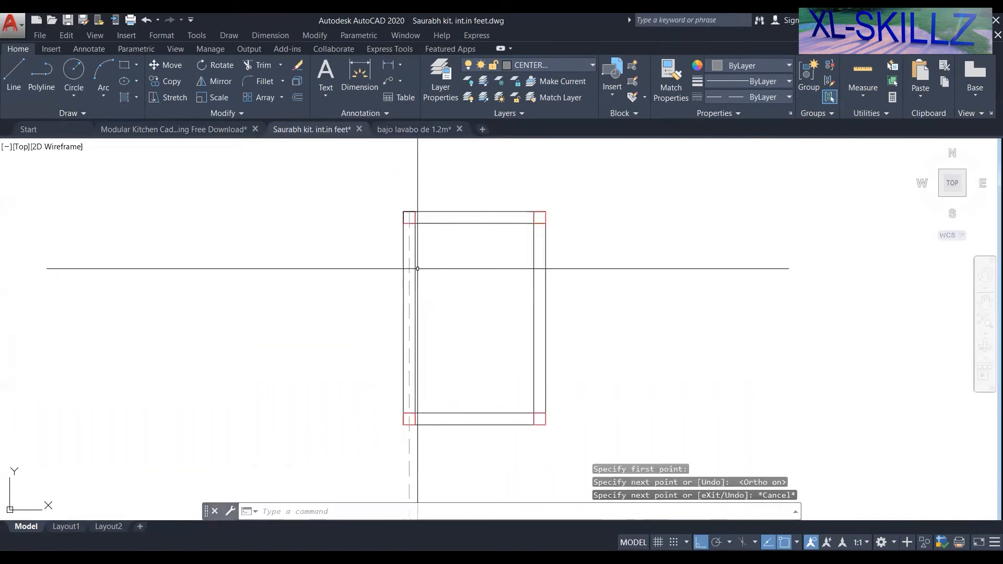
pyautogui.click(410, 260)
pyautogui.click(409, 211)
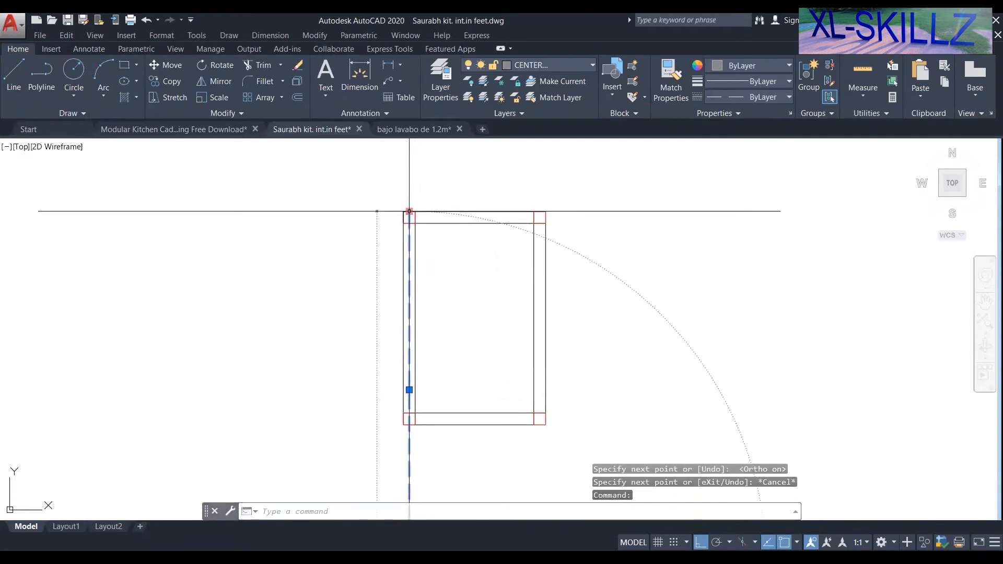
pyautogui.moveTo(424, 261); pyautogui.dragTo(407, 248, button='middle')
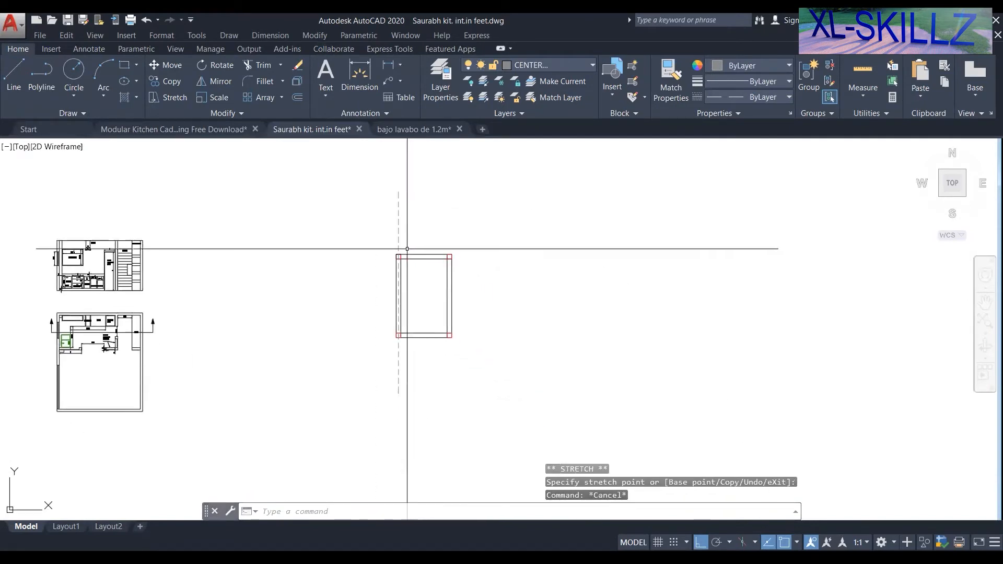
# Draw a horizontal center line from the midpoint of the top-left column's outer edge along the top wall and past the right wall.
pyautogui.scroll(2, 403, 261)
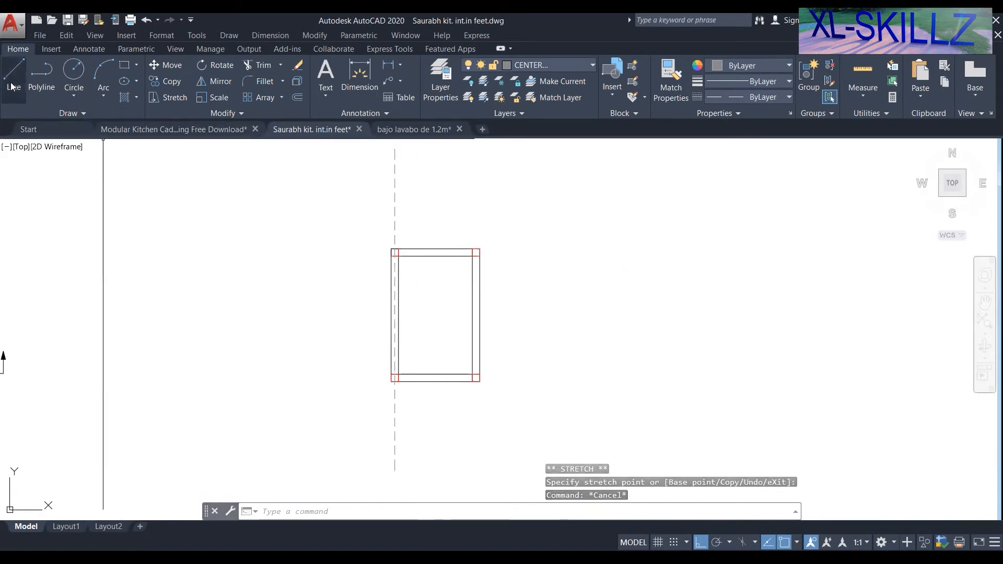
pyautogui.scroll(6, 403, 228)
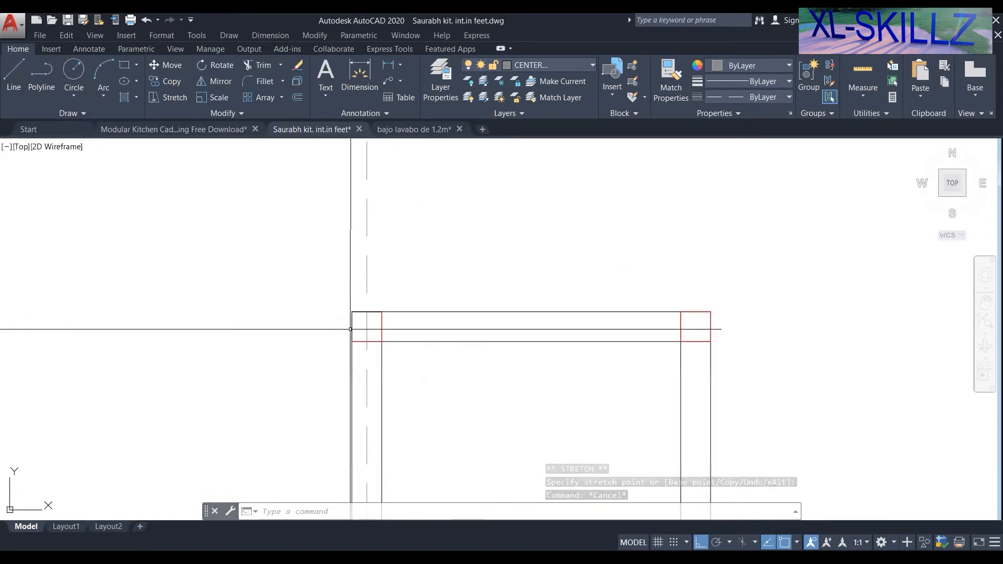
pyautogui.click(17, 71)
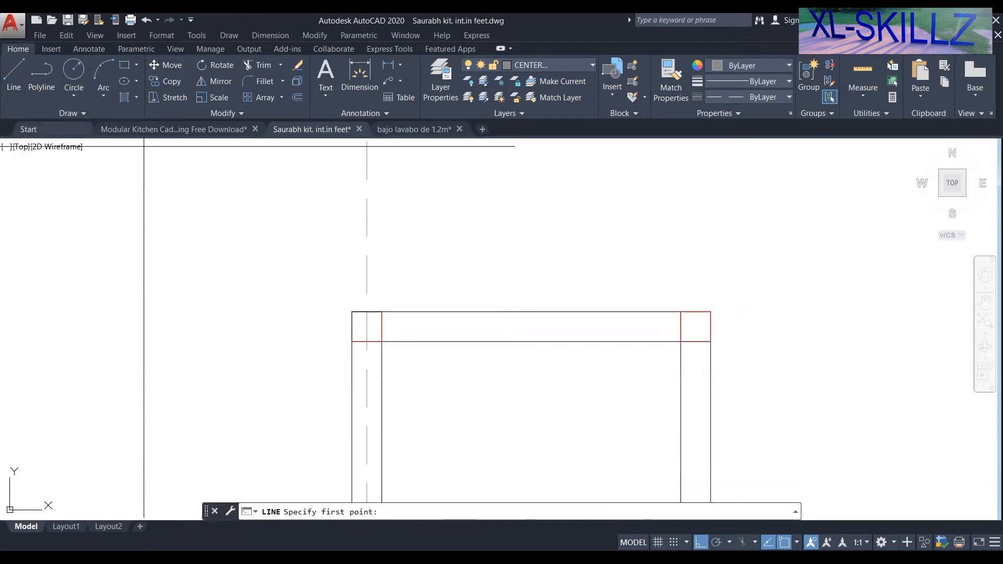
pyautogui.click(351, 327)
pyautogui.scroll(-5, 183, 296)
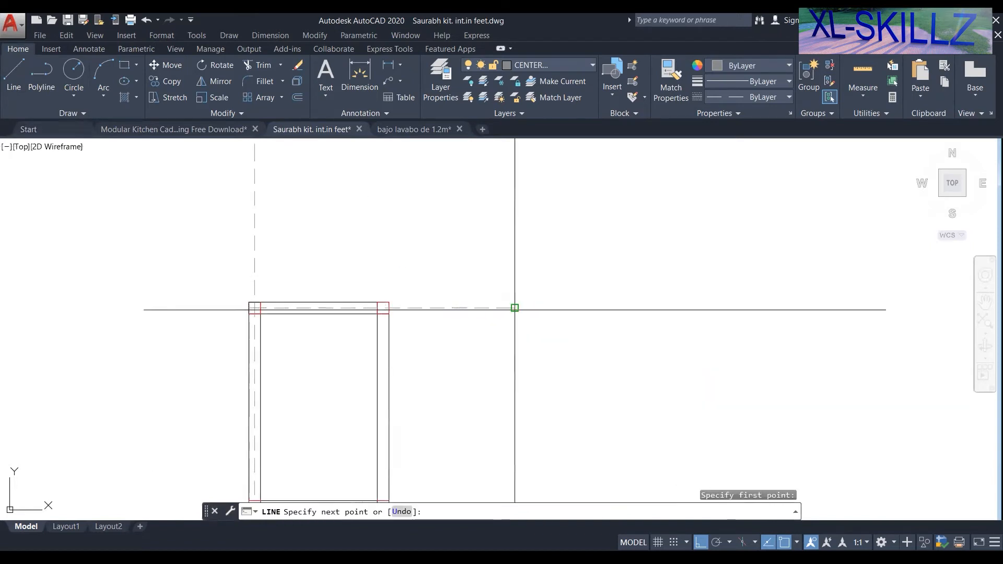
pyautogui.click(515, 308)
pyautogui.press('Escape')
# Stretch the left end of the top wall's horizontal center line outward beyond the left wall.
pyautogui.click(302, 307)
pyautogui.moveTo(180, 308); pyautogui.dragTo(410, 302, button='middle')
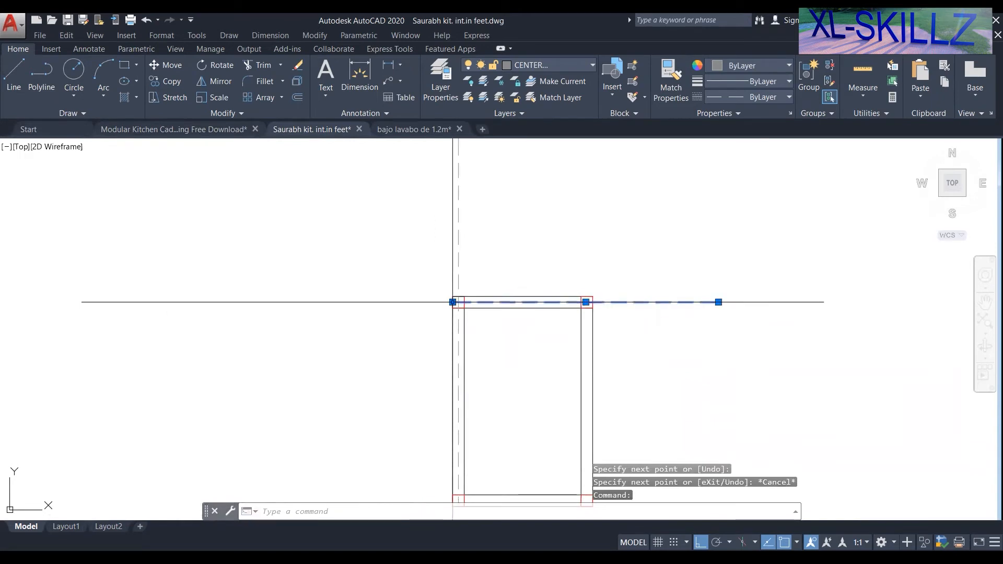
pyautogui.click(453, 301)
pyautogui.scroll(-5, 383, 285)
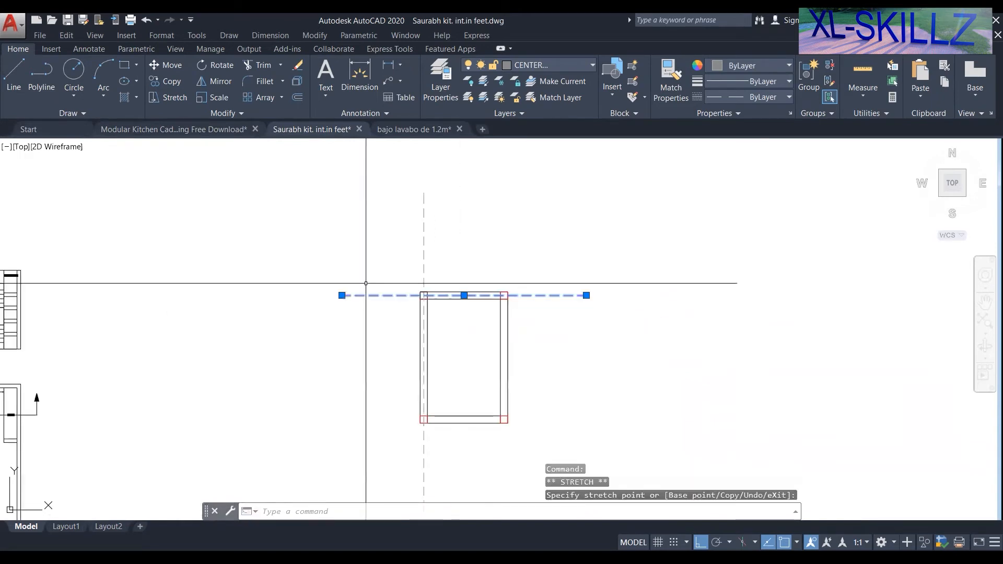
pyautogui.press('Escape')
pyautogui.press('Escape')
# Copy the vertical center line to the right columns and the horizontal center line to the bottom columns.
pyautogui.scroll(4, 403, 251)
pyautogui.click(457, 260)
pyautogui.click(355, 220)
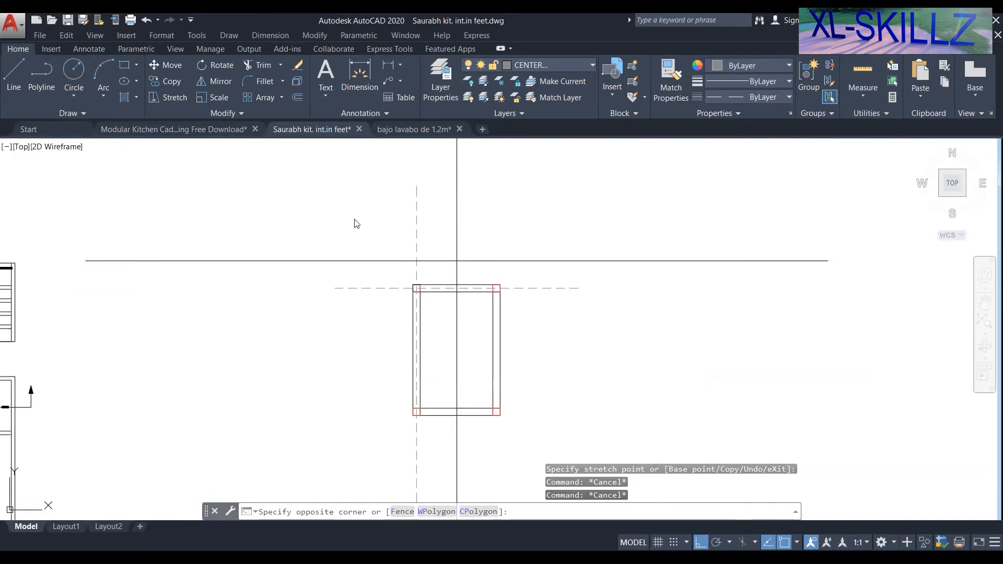
pyautogui.rightClick(354, 220)
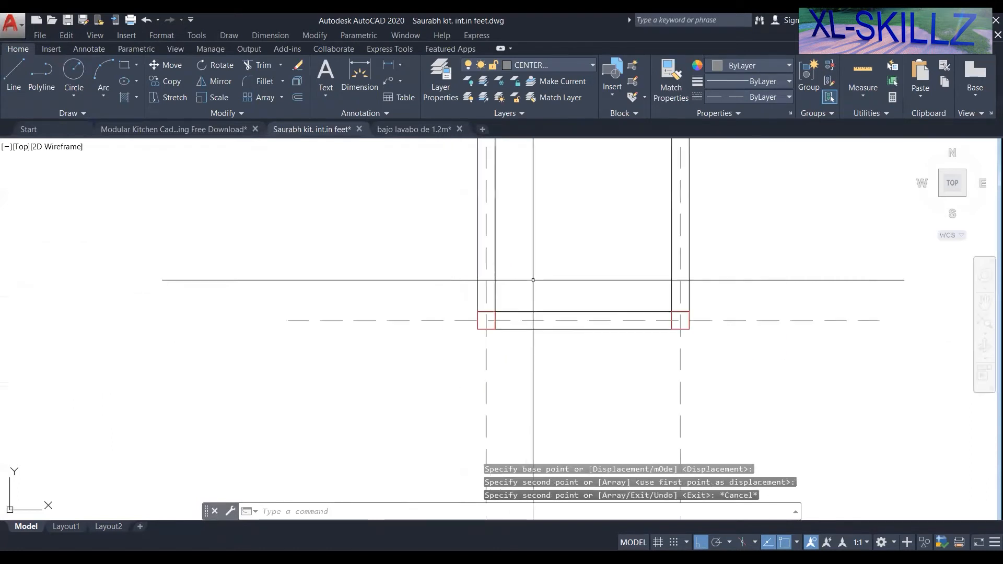
pyautogui.scroll(-2, 533, 280)
pyautogui.moveTo(531, 388); pyautogui.dragTo(518, 436, button='middle')
pyautogui.moveTo(557, 294); pyautogui.dragTo(515, 371, button='middle')
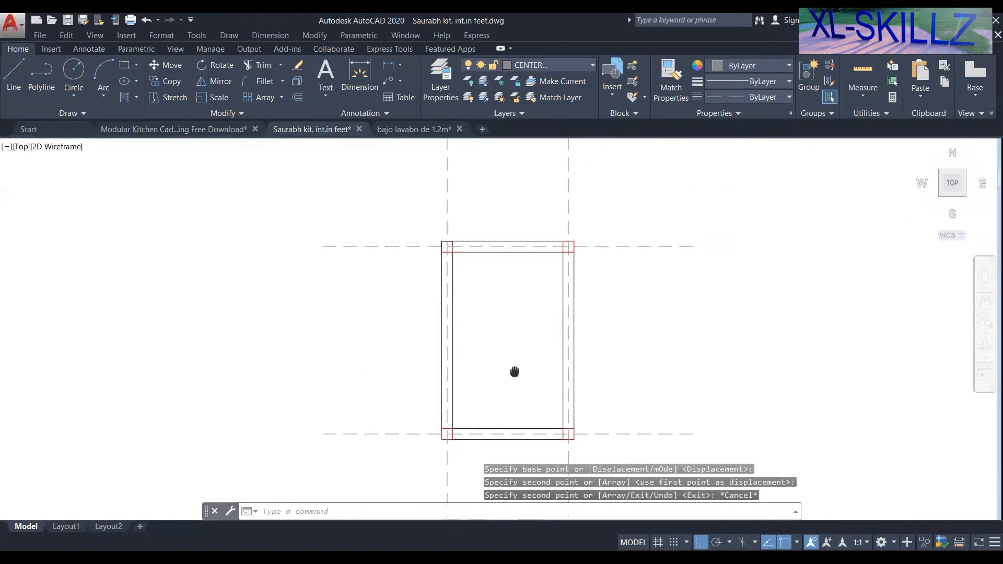
# Make DIMENSION the current layer and widen the layer list's Name column.
pyautogui.scroll(-3, 481, 331)
pyautogui.scroll(3, 477, 293)
pyautogui.moveTo(477, 284); pyautogui.dragTo(478, 373, button='middle')
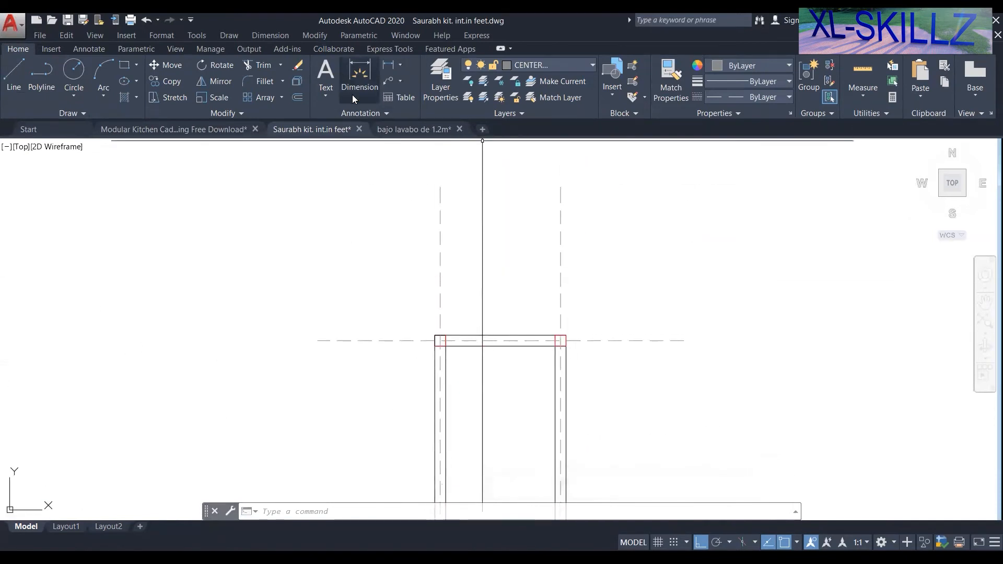
pyautogui.click(437, 79)
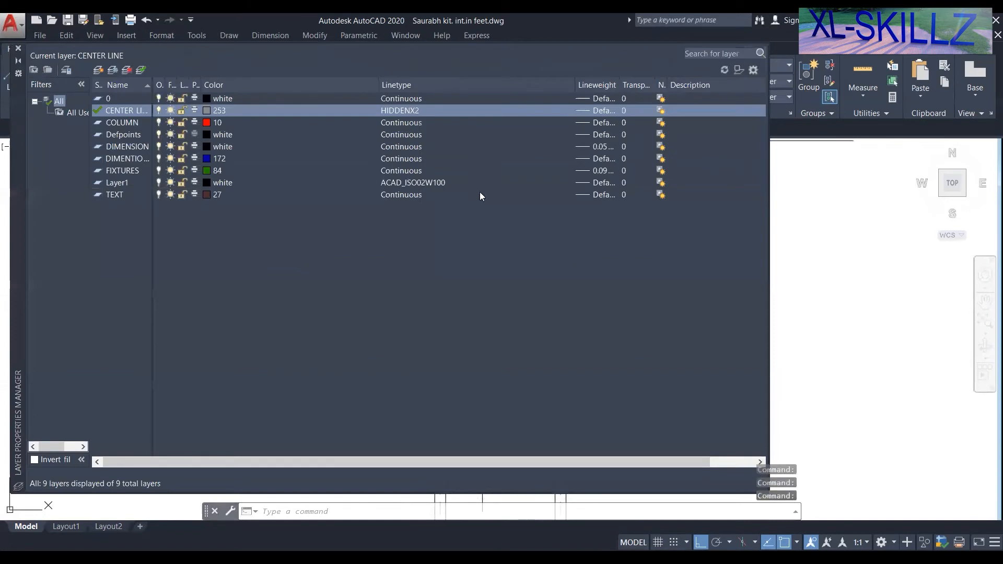
pyautogui.doubleClick(130, 147)
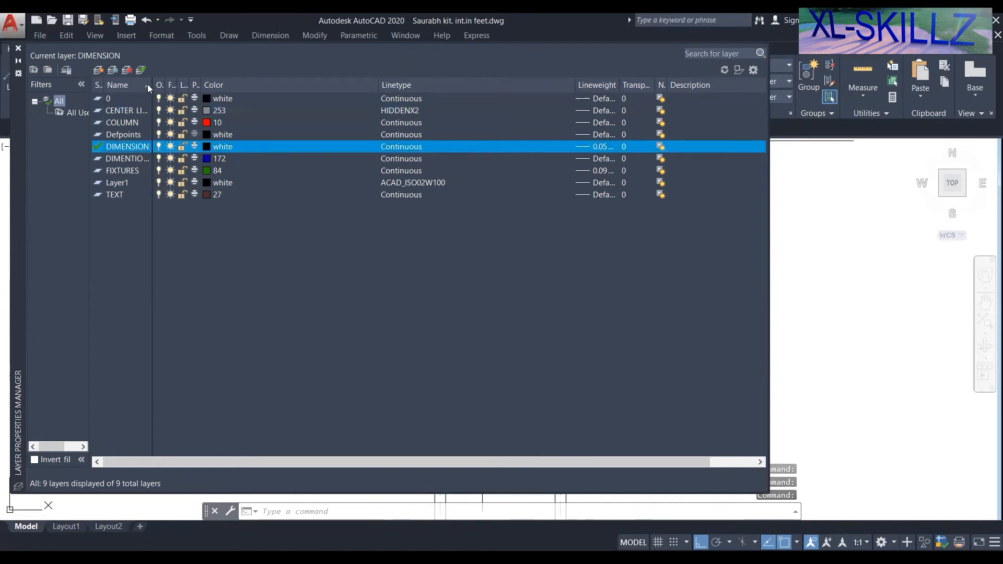
pyautogui.moveTo(150, 85); pyautogui.dragTo(240, 88)
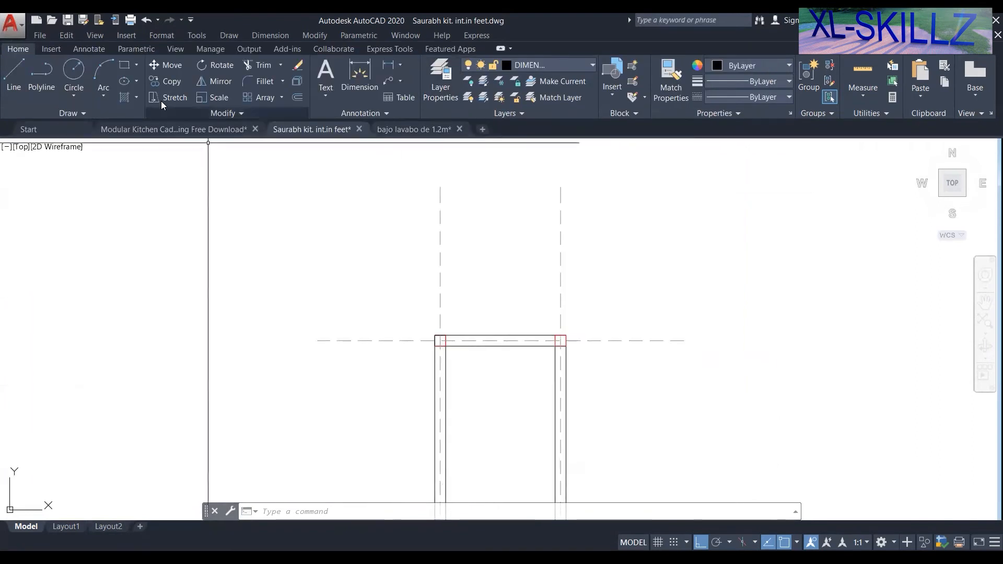
# Add a linear dimension between the two vertical center lines, placed above the top wall.
pyautogui.click(390, 65)
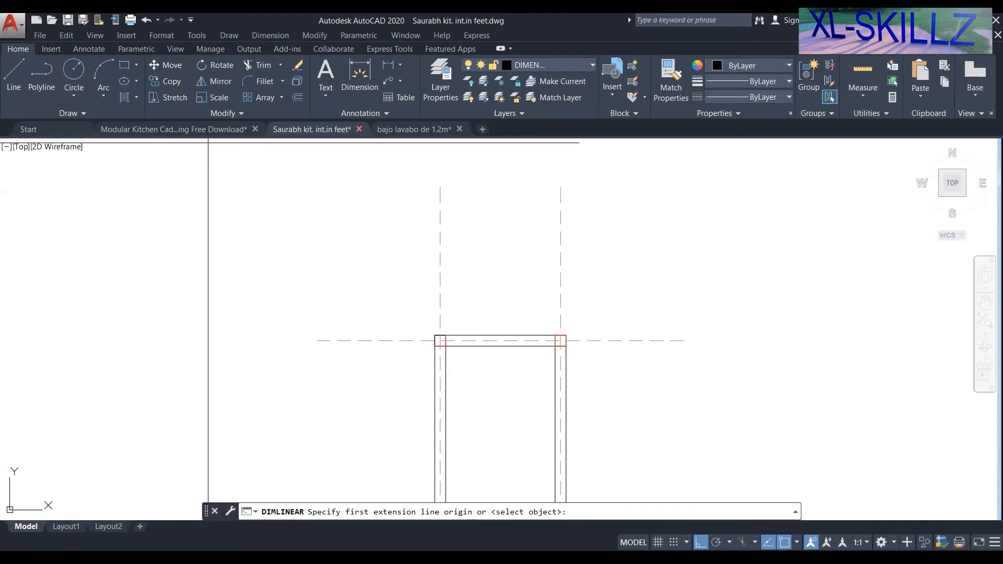
pyautogui.click(441, 329)
pyautogui.click(560, 330)
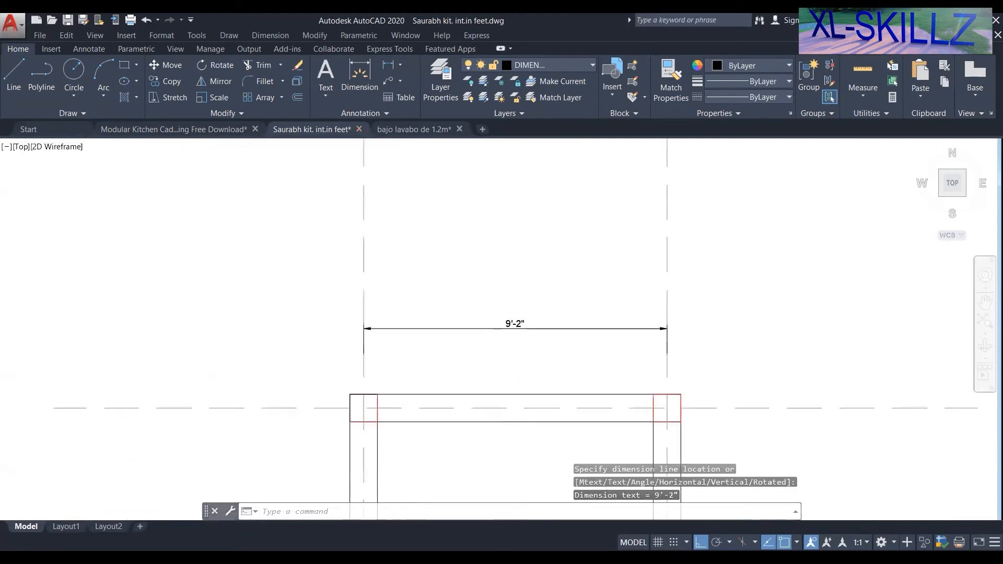
pyautogui.scroll(-4, 515, 336)
pyautogui.scroll(6, 506, 318)
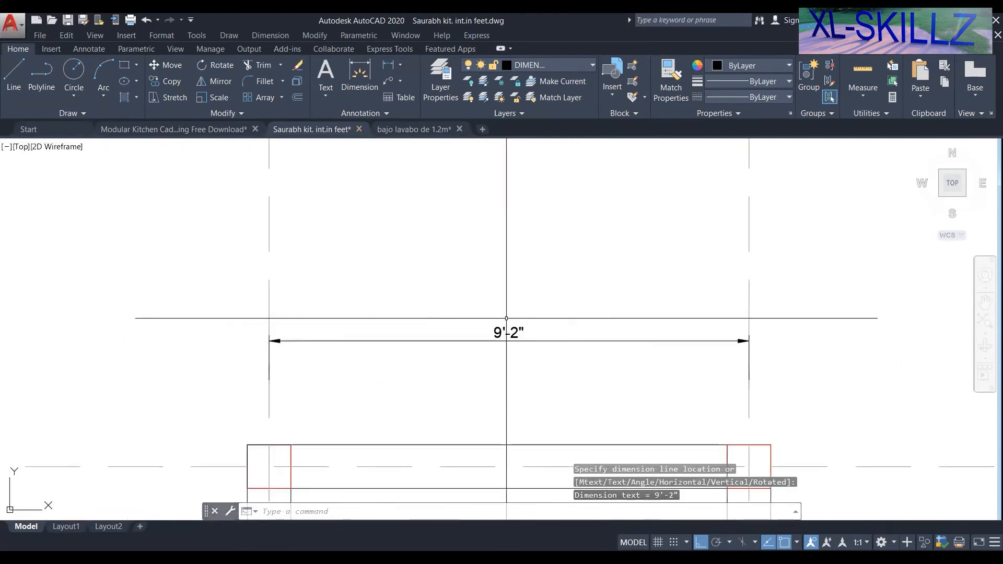
pyautogui.scroll(-3, 506, 318)
# Add a vertical linear dimension between the two horizontal center lines, placed outside the right wall.
pyautogui.click(511, 328)
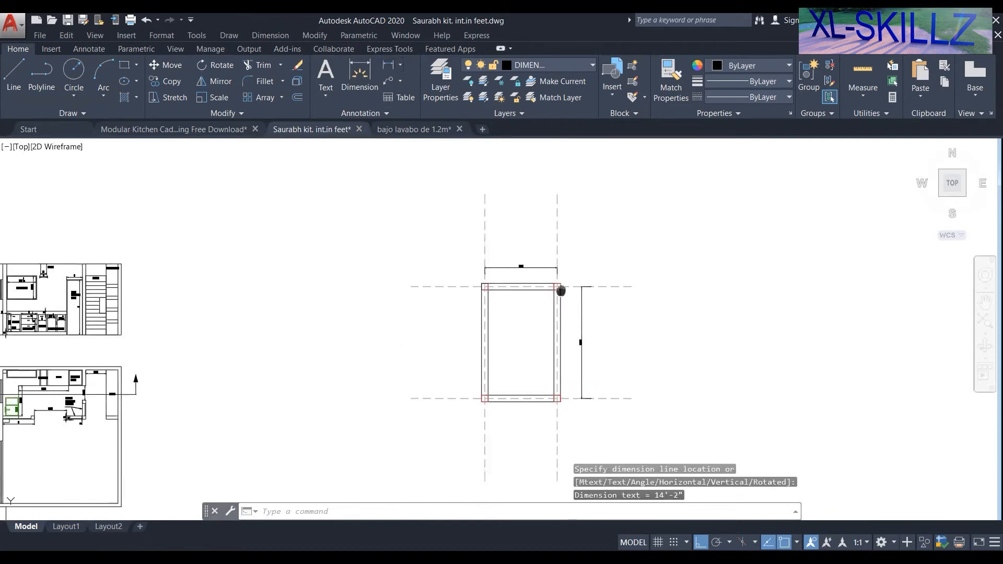
pyautogui.scroll(4, 510, 293)
pyautogui.moveTo(510, 293); pyautogui.dragTo(432, 277, button='middle')
pyautogui.scroll(-3, 432, 277)
pyautogui.moveTo(457, 230)
pyautogui.mouseDown(button='middle')
pyautogui.moveTo(445, 305)
pyautogui.moveTo(453, 231)
pyautogui.moveTo(456, 260)
pyautogui.mouseUp(button='middle')
pyautogui.scroll(-2, 453, 235)
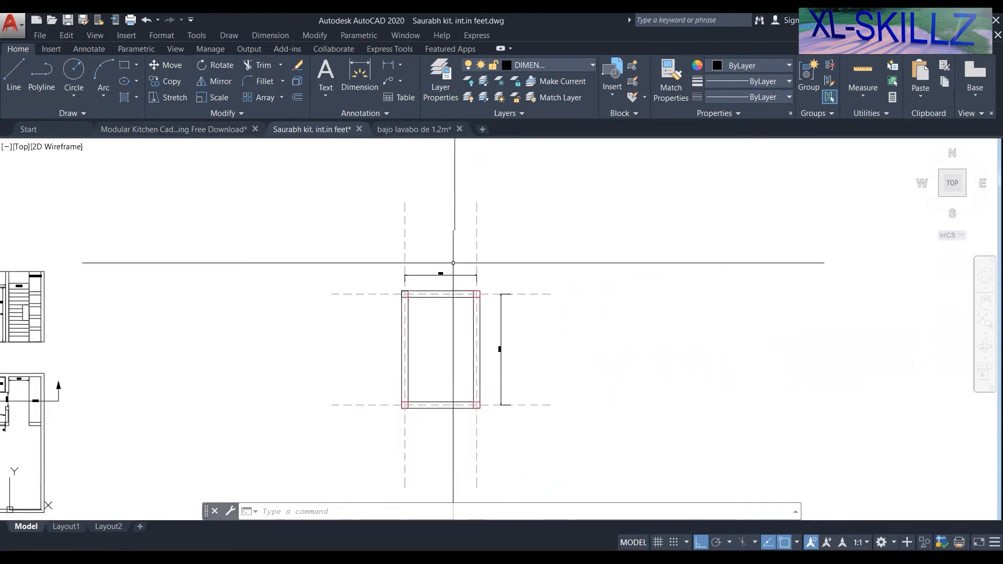
# Move both linear dimensions to the DIMENTIONS layer.
pyautogui.scroll(4, 476, 272)
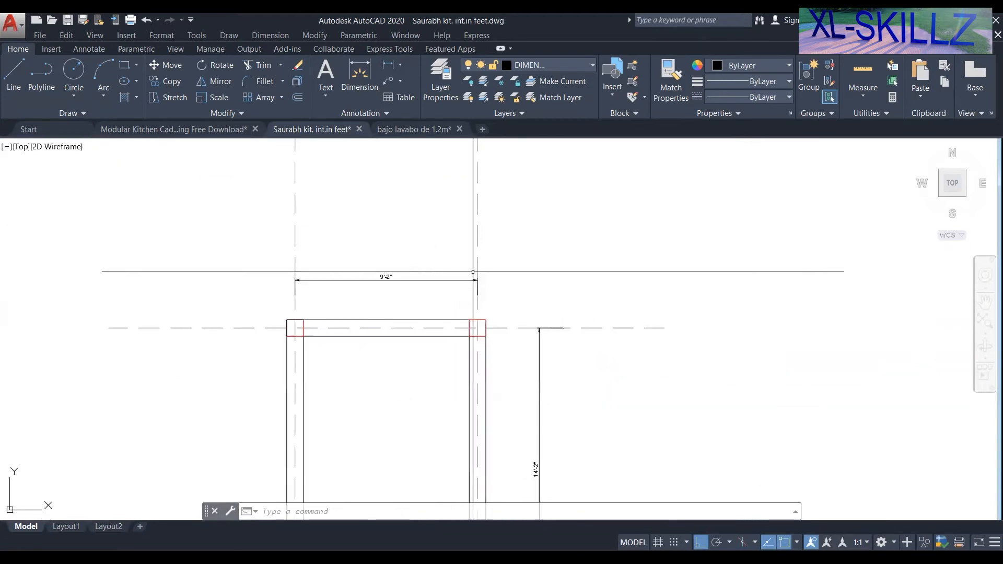
pyautogui.moveTo(420, 219); pyautogui.dragTo(425, 272, button='middle')
pyautogui.scroll(-2, 360, 280)
pyautogui.scroll(-2, 512, 349)
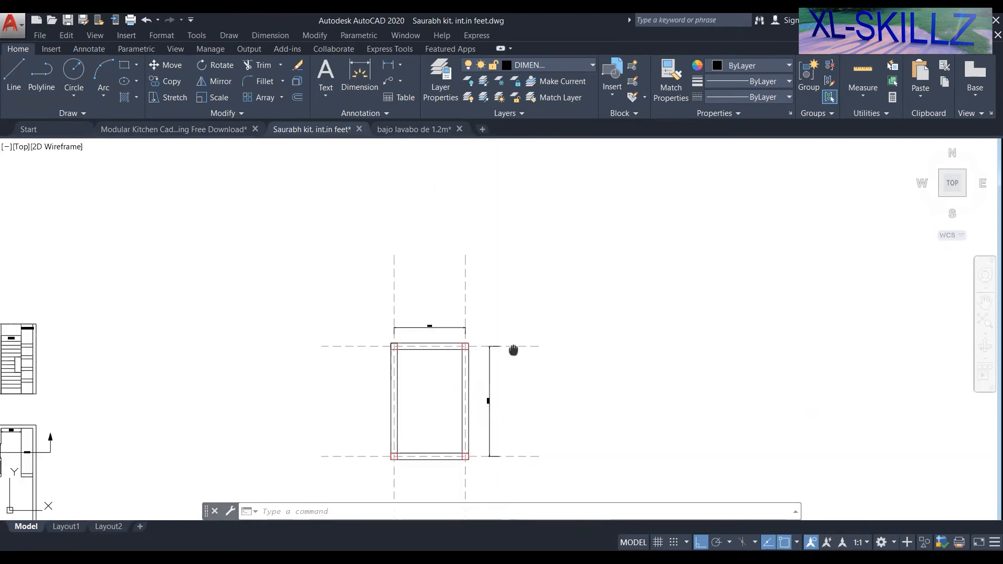
pyautogui.moveTo(512, 349); pyautogui.dragTo(516, 295, button='middle')
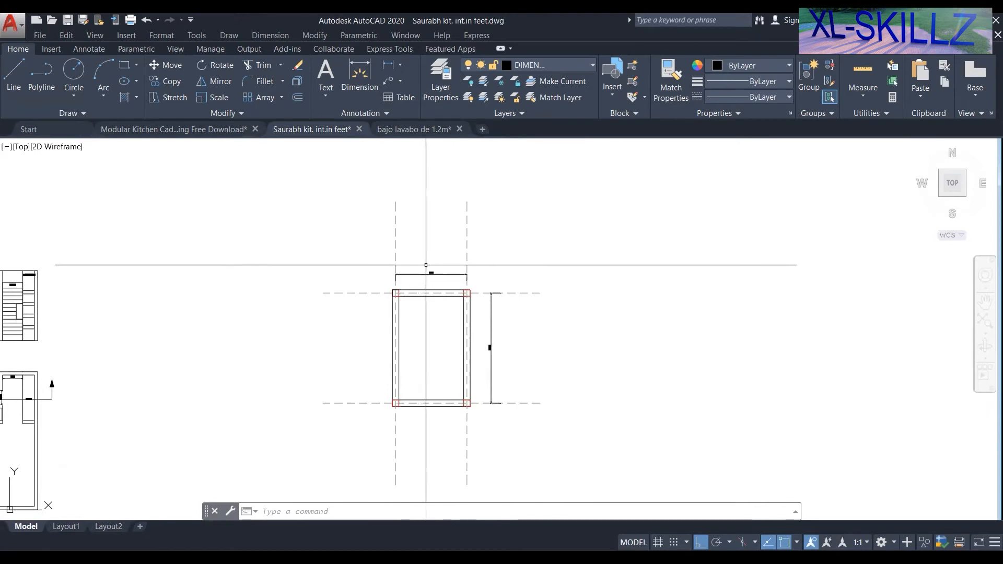
pyautogui.scroll(4, 436, 278)
pyautogui.click(438, 285)
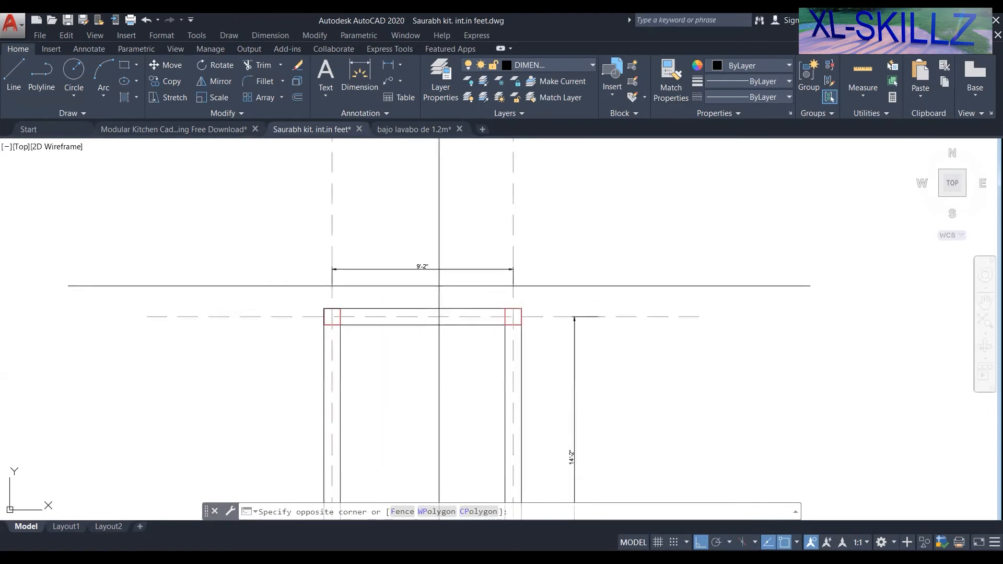
pyautogui.click(549, 63)
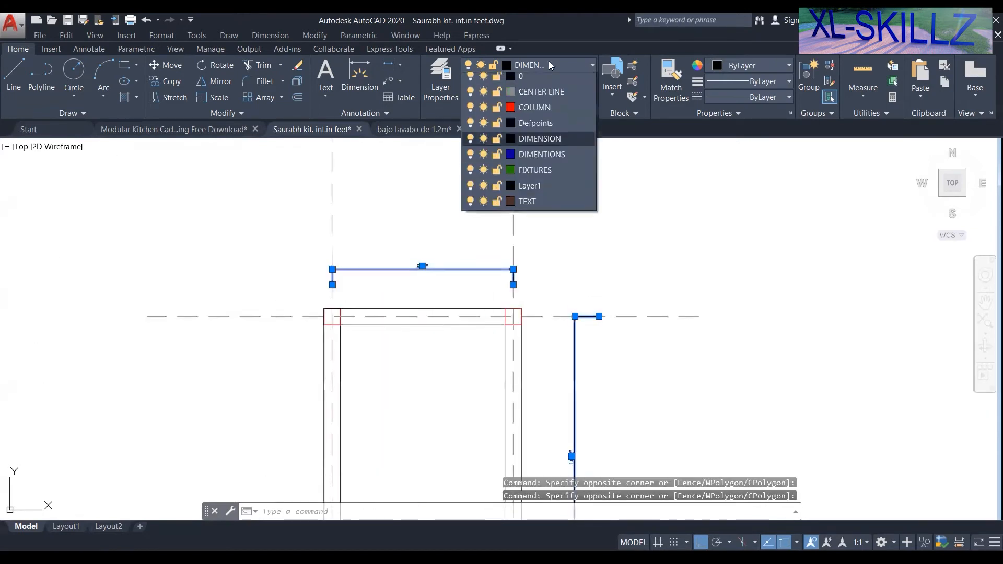
pyautogui.click(550, 157)
pyautogui.press('Escape')
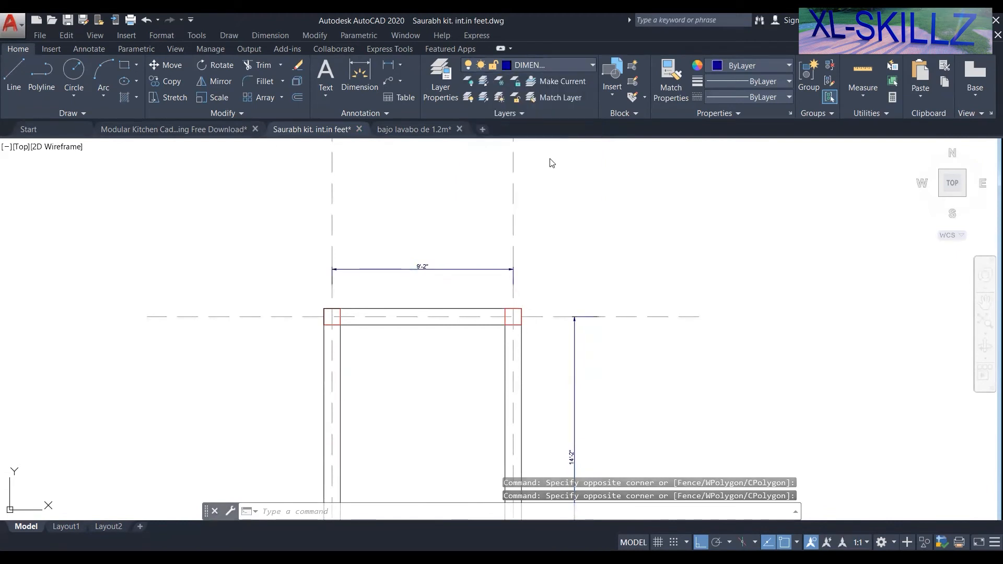
# Make layer 0 the current layer.
pyautogui.scroll(6, 466, 246)
pyautogui.scroll(-5, 490, 231)
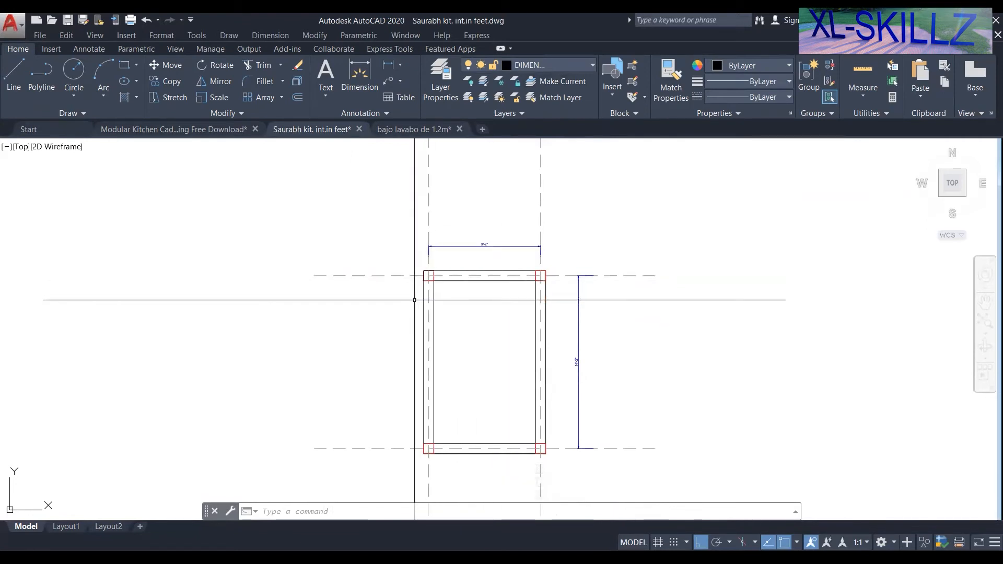
pyautogui.scroll(-2, 414, 300)
pyautogui.scroll(4, 415, 299)
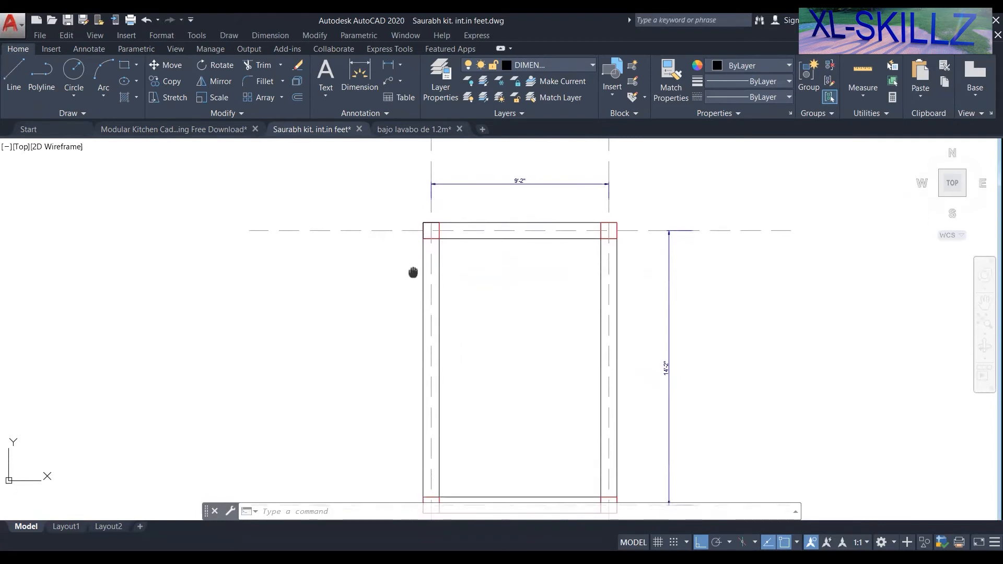
pyautogui.scroll(-2, 414, 269)
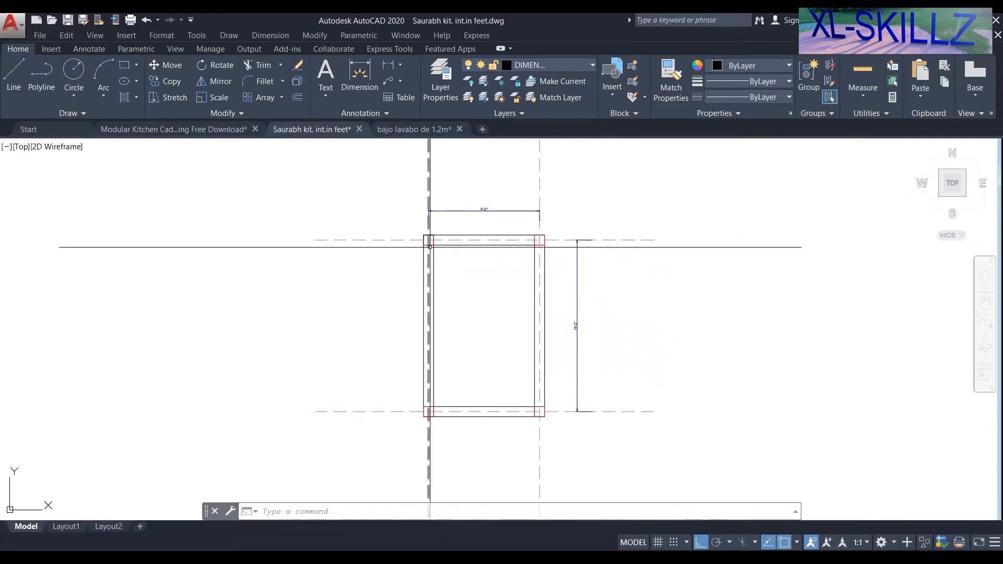
pyautogui.moveTo(465, 282); pyautogui.dragTo(453, 324, button='middle')
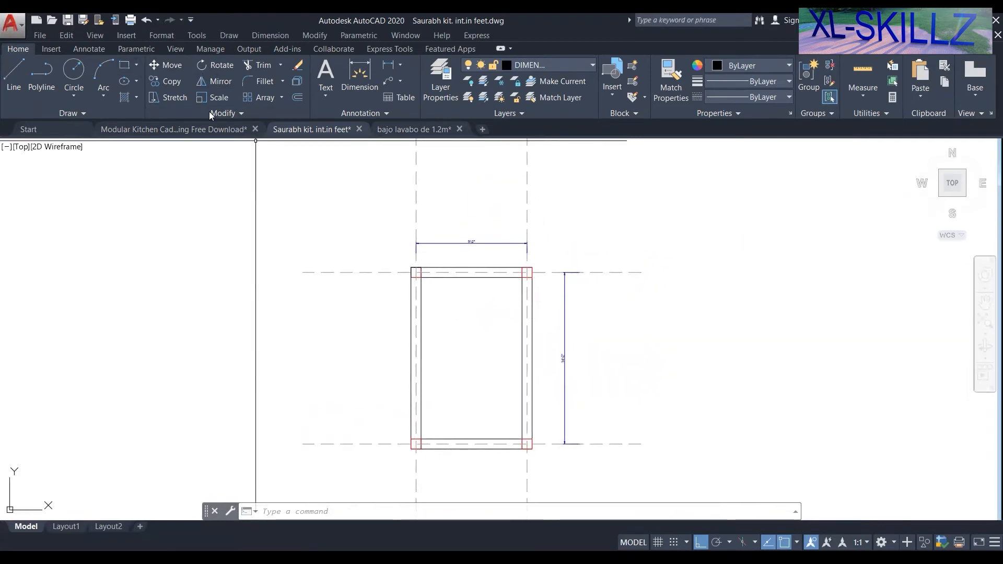
pyautogui.click(539, 64)
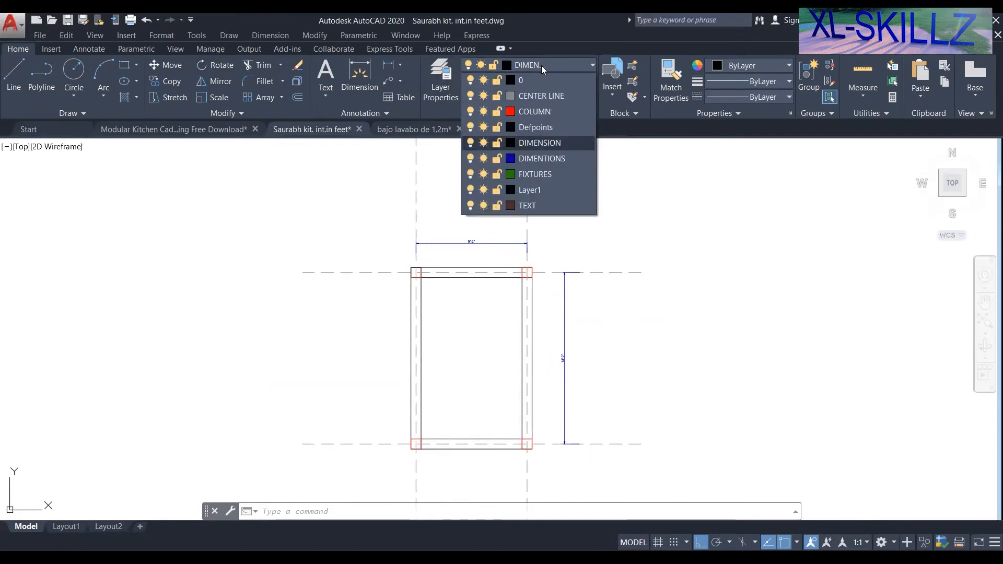
pyautogui.click(524, 80)
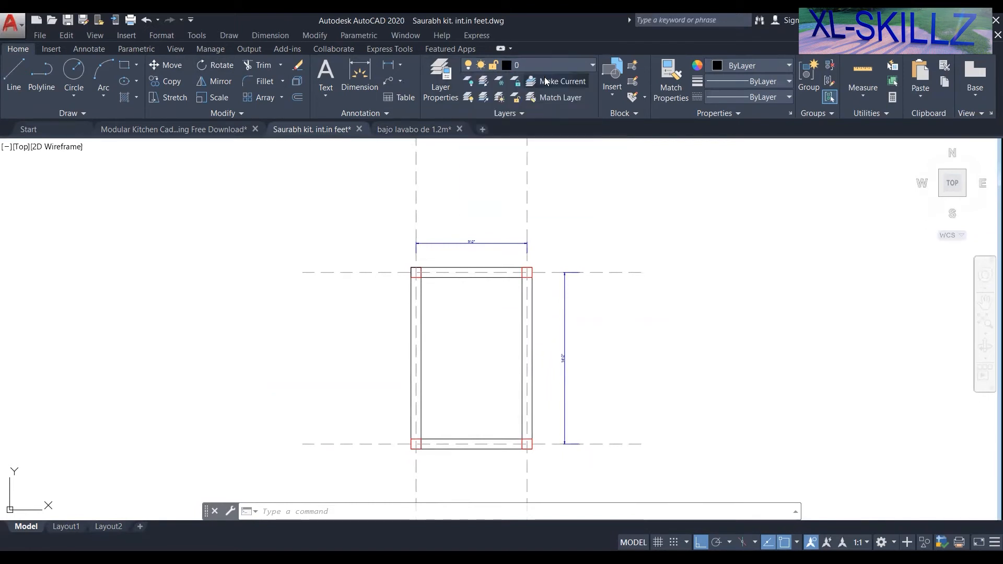
# Trim the outer ends of the center lines to a temporary rectangle drawn around the plan and erase the rectangle.
pyautogui.click(124, 65)
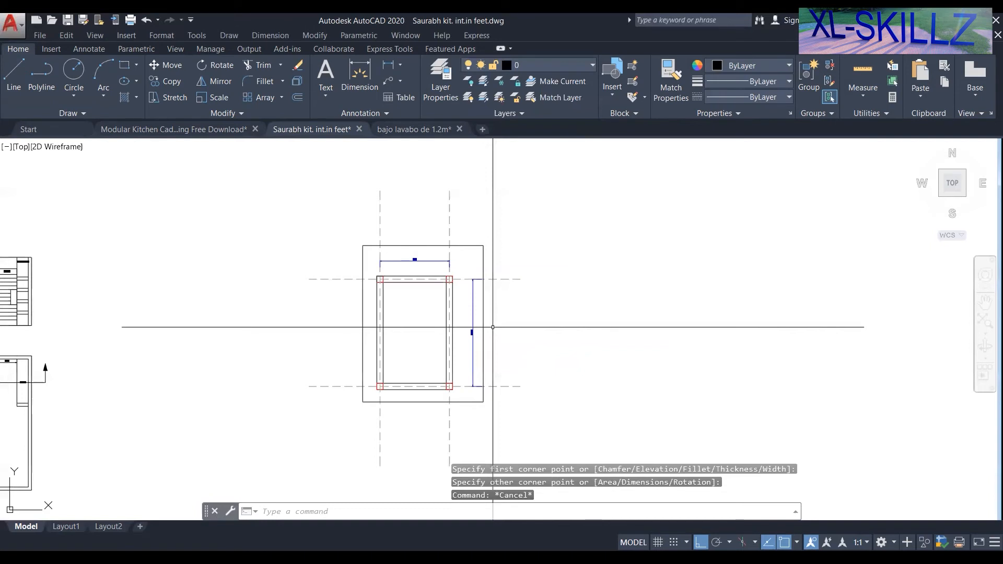
pyautogui.moveTo(493, 327); pyautogui.dragTo(502, 283, button='middle')
pyautogui.click(503, 368)
pyautogui.click(486, 355)
pyautogui.press('Delete')
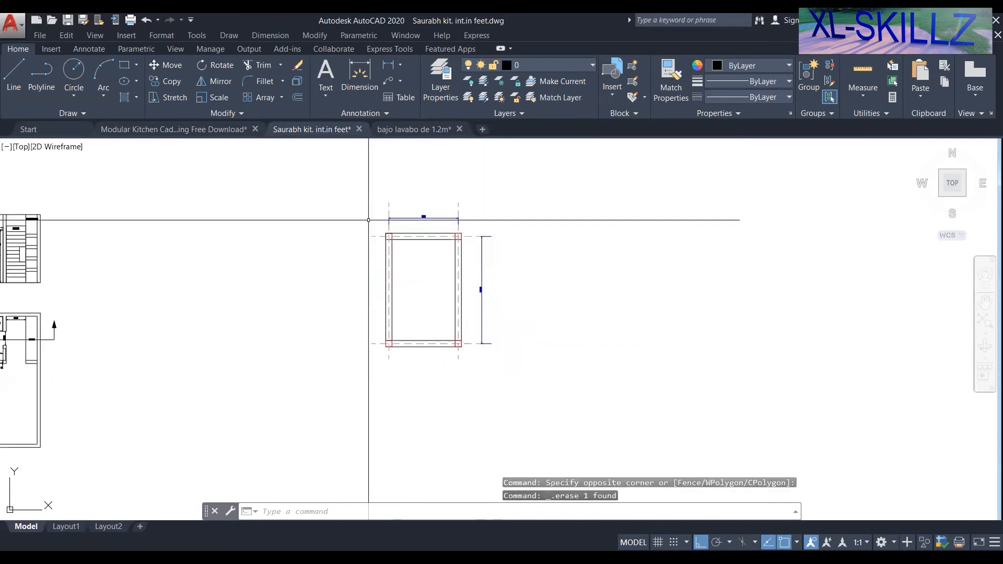
# Place the multiline text "A" in the empty area beyond the plan's left wall.
pyautogui.scroll(4, 374, 221)
pyautogui.scroll(-2, 375, 225)
pyautogui.moveTo(375, 224); pyautogui.dragTo(402, 219, button='middle')
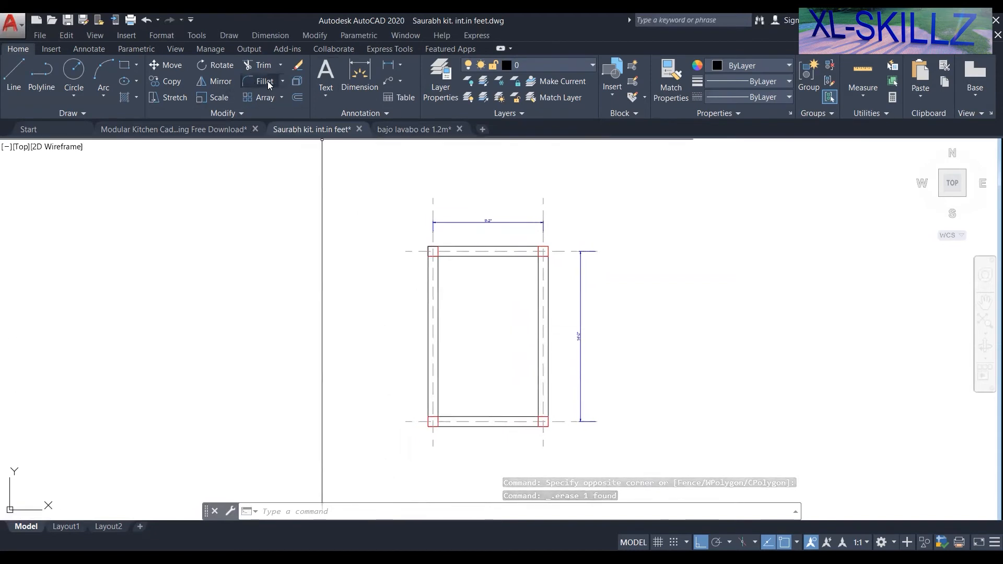
pyautogui.click(330, 94)
pyautogui.click(298, 120)
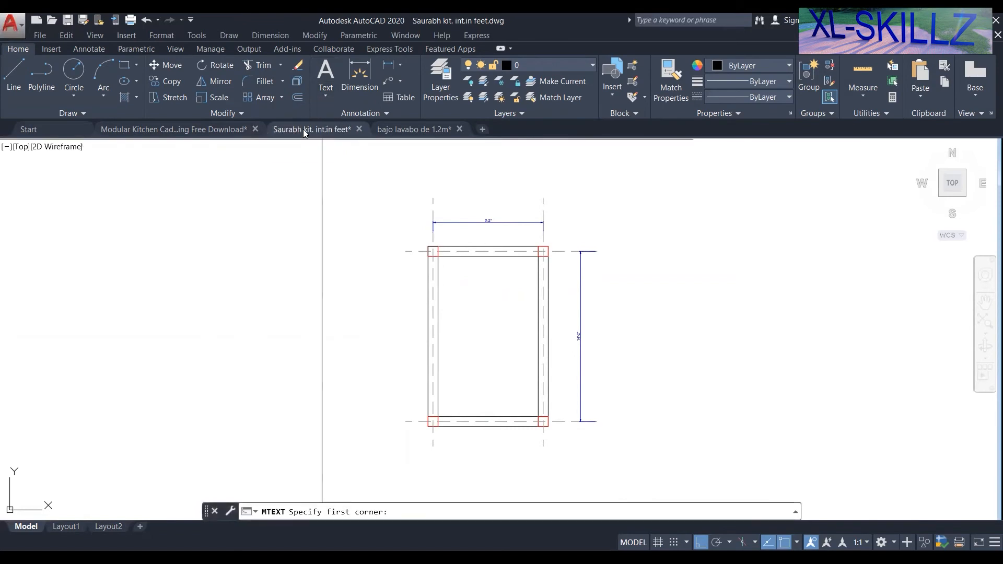
pyautogui.click(369, 317)
pyautogui.click(286, 224)
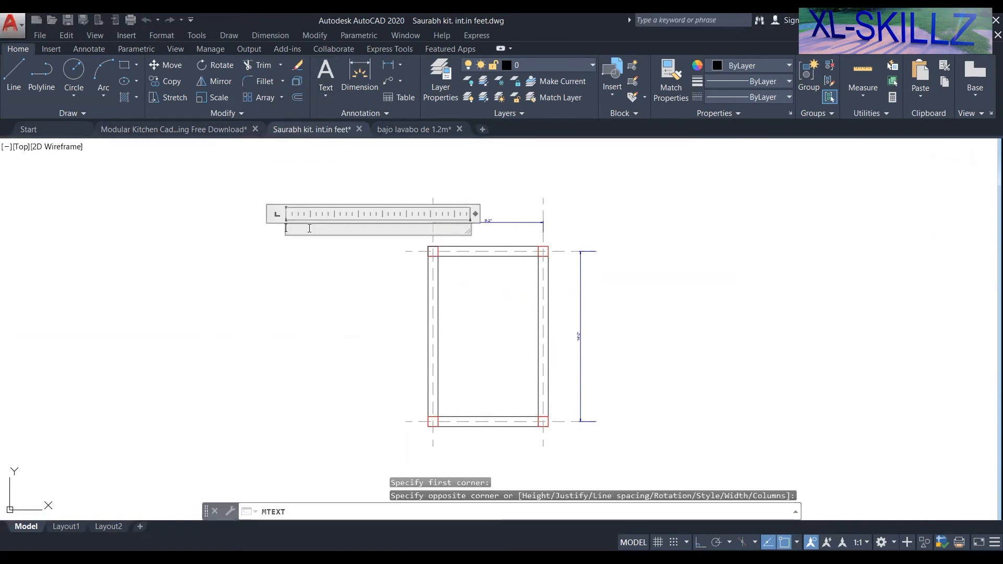
pyautogui.write('A')
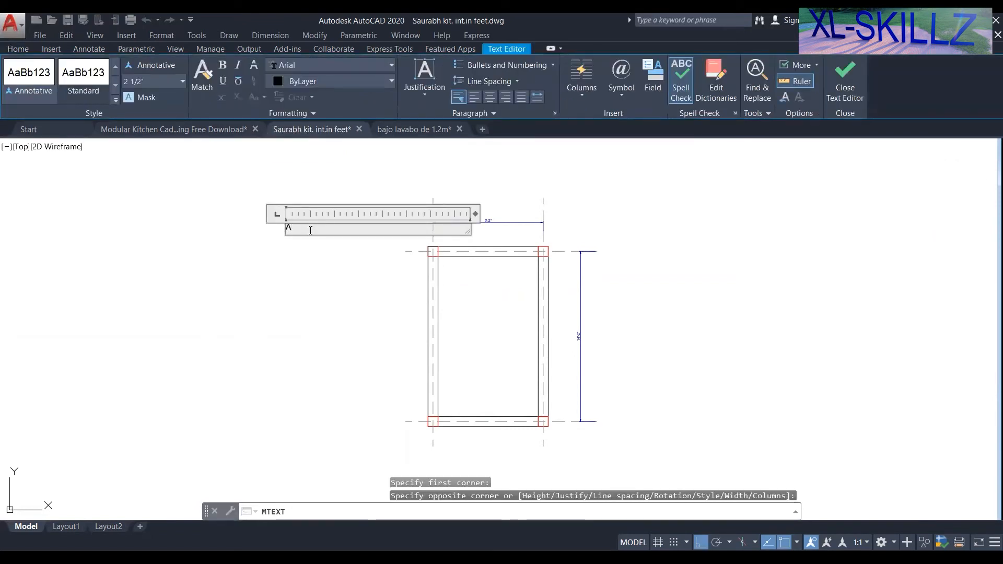
pyautogui.click(281, 217)
pyautogui.scroll(5, 292, 225)
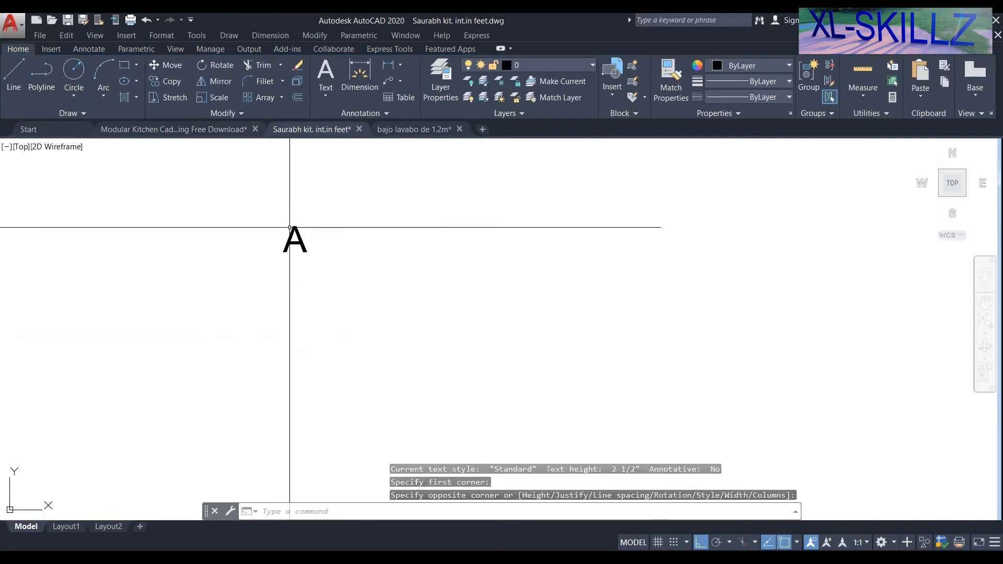
pyautogui.scroll(-4, 291, 224)
pyautogui.scroll(-2, 380, 256)
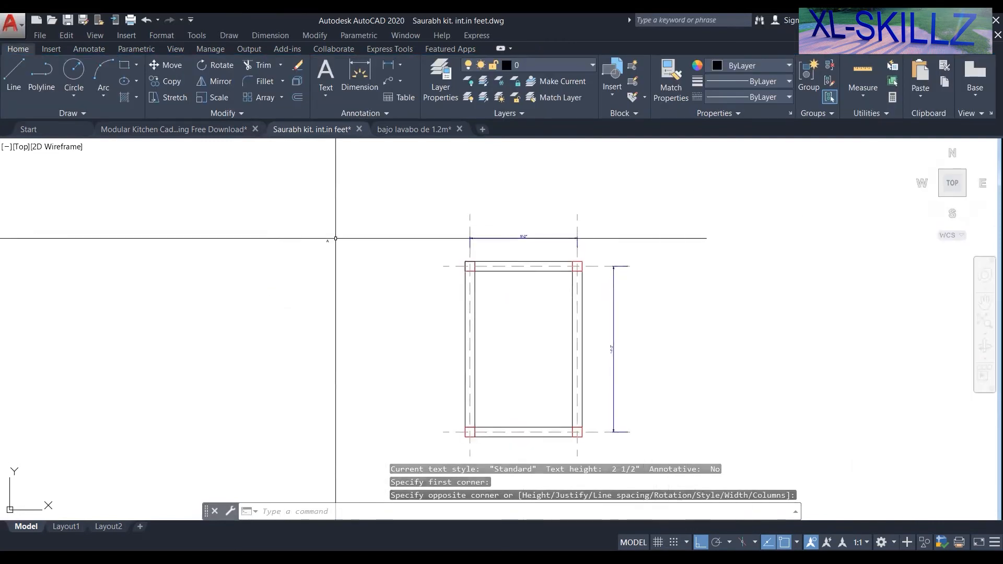
# Erase the text "A" beside the plan.
pyautogui.click(353, 269)
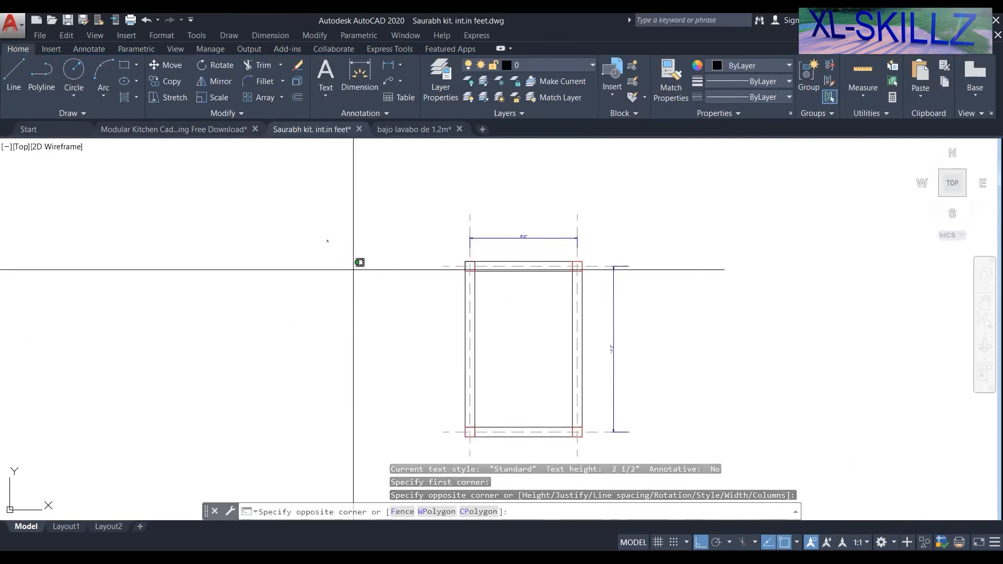
pyautogui.click(312, 229)
pyautogui.press('Delete')
pyautogui.moveTo(516, 258); pyautogui.dragTo(466, 218, button='middle')
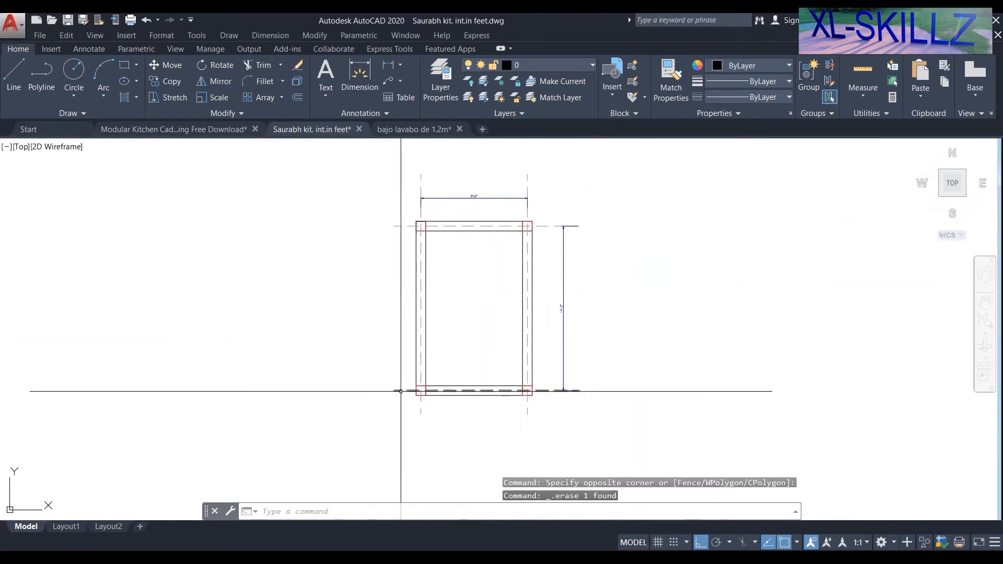
# Try stretching the left end of the bottom wall's center line farther outward and undo the stretch.
pyautogui.click(400, 391)
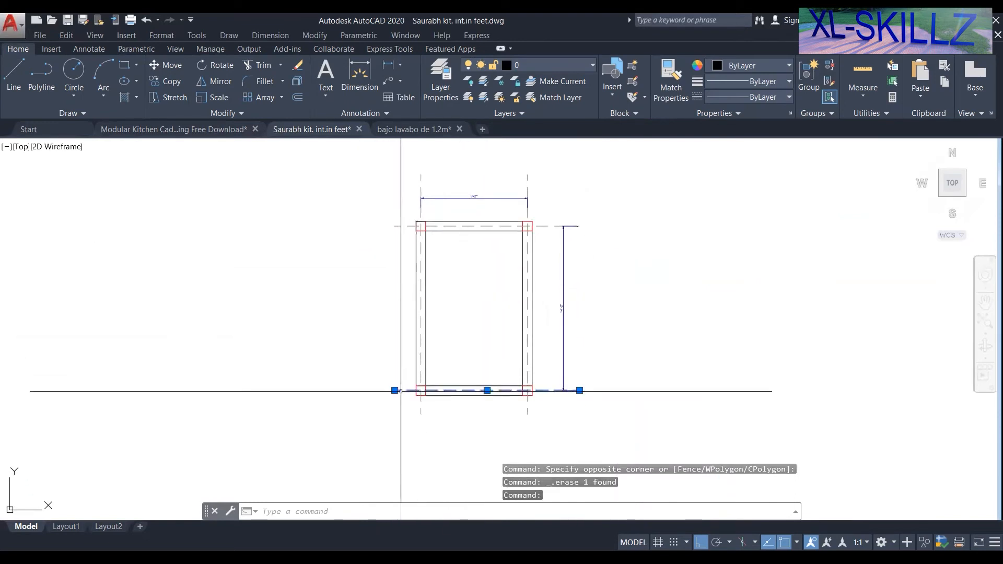
pyautogui.click(396, 391)
pyautogui.press('Escape')
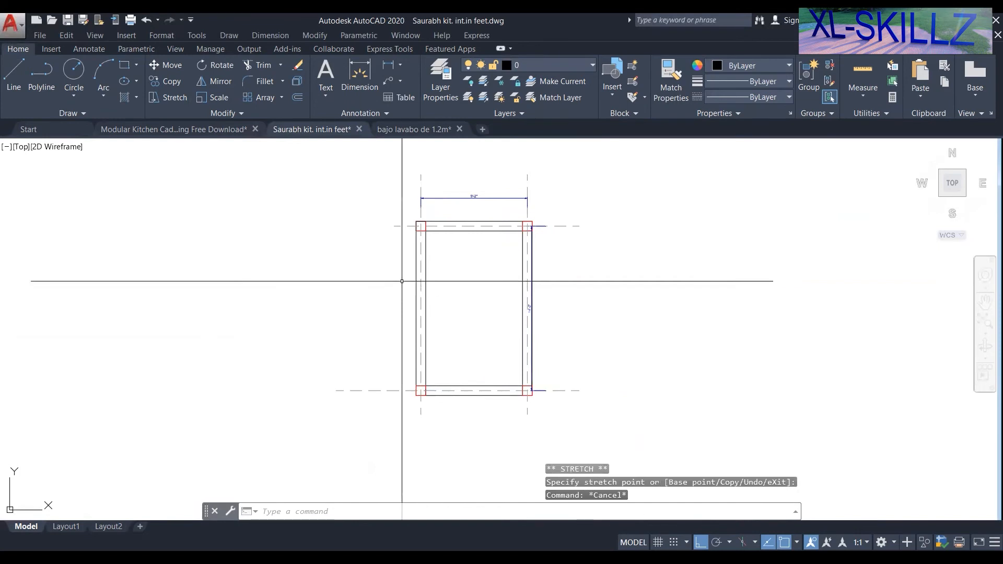
pyautogui.hotkey('ctrl', 'z')
pyautogui.click(585, 330)
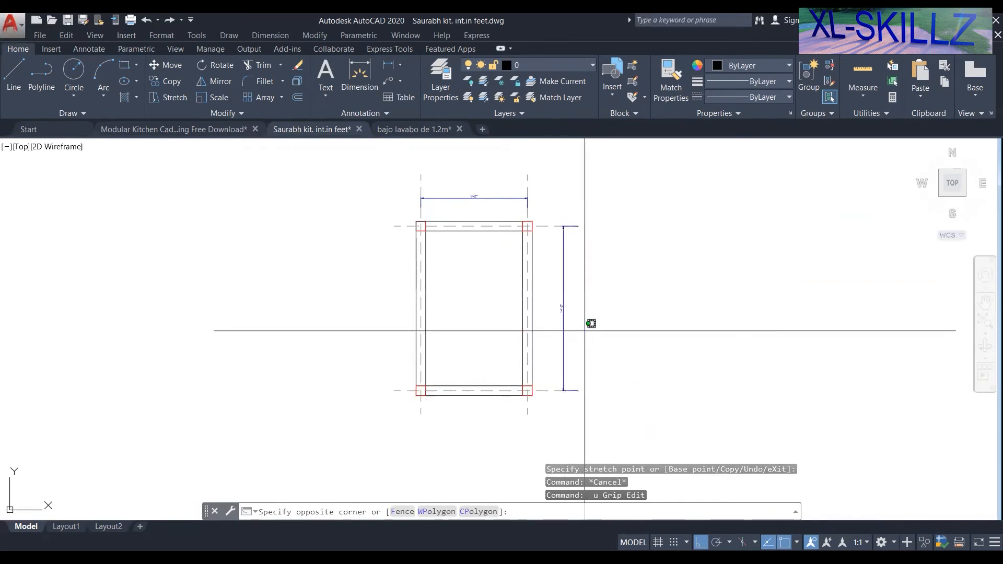
pyautogui.click(584, 331)
pyautogui.press('Escape')
pyautogui.press('Escape')
# Draw a small square in the empty area beyond the plan's left wall.
pyautogui.moveTo(468, 266); pyautogui.dragTo(415, 284, button='middle')
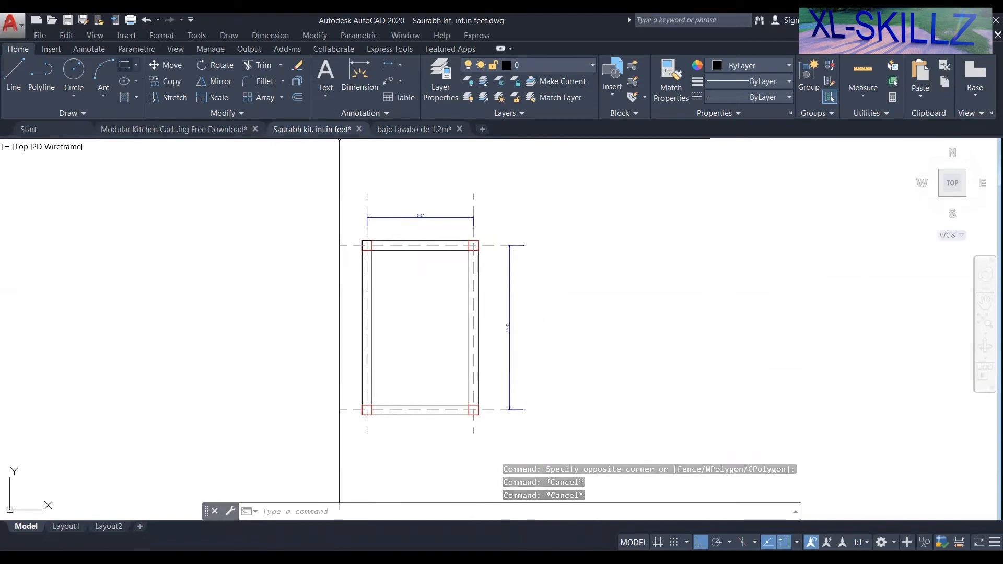
pyautogui.click(125, 65)
pyautogui.click(277, 306)
pyautogui.click(298, 326)
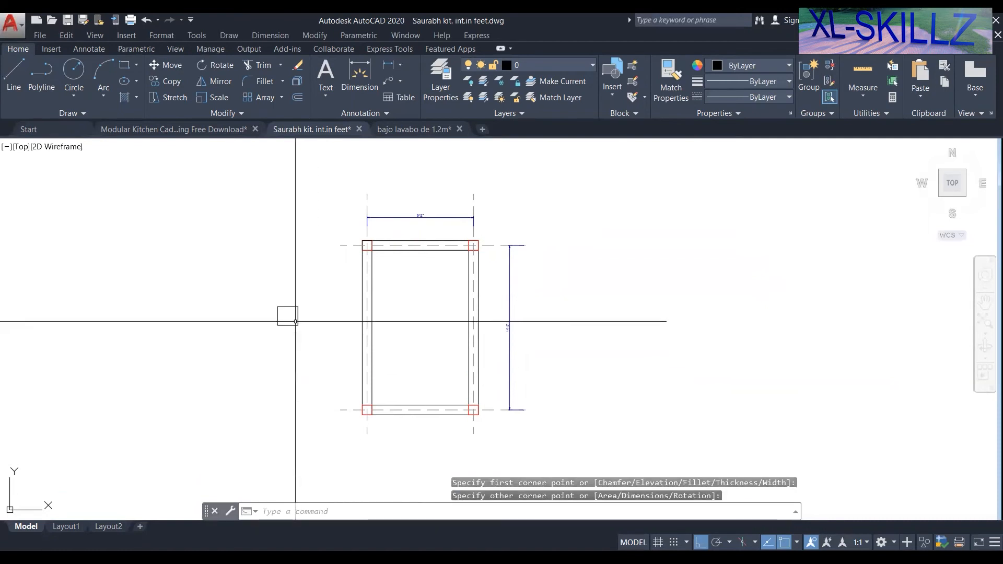
# Copy the small square to the outer left ends of both horizontal center lines and to the empty area above the plan.
pyautogui.click(296, 321)
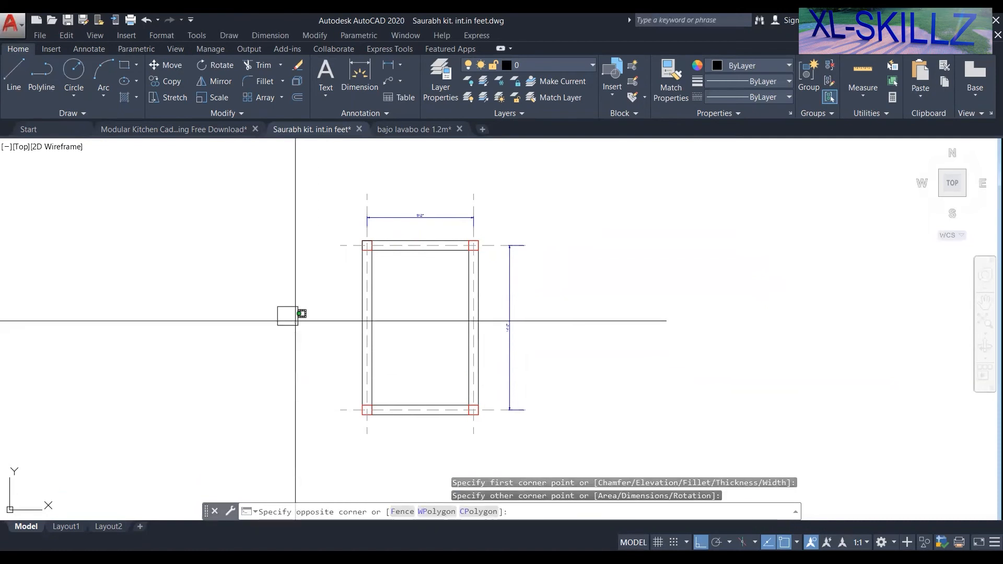
pyautogui.rightClick(385, 368)
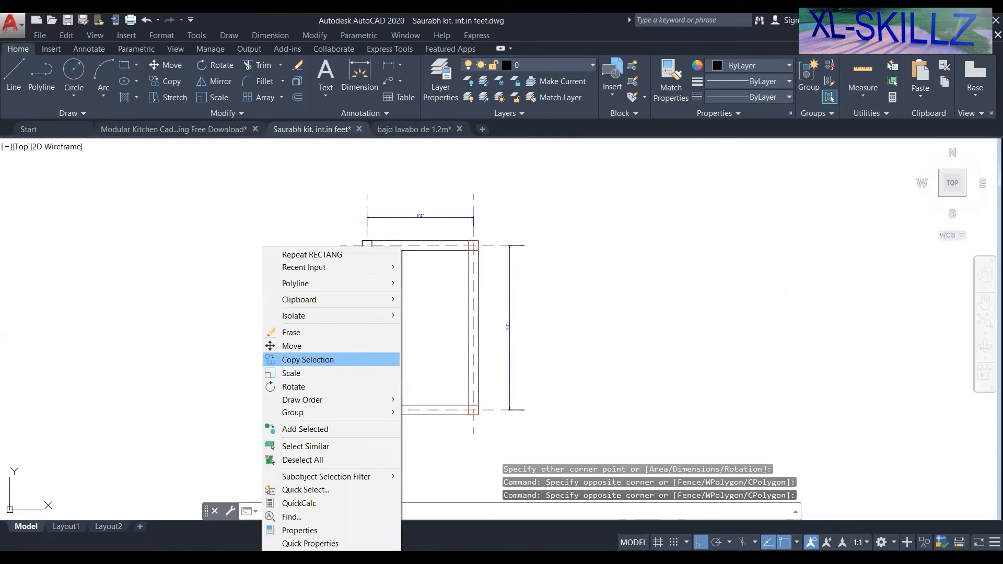
pyautogui.click(308, 359)
pyautogui.click(287, 315)
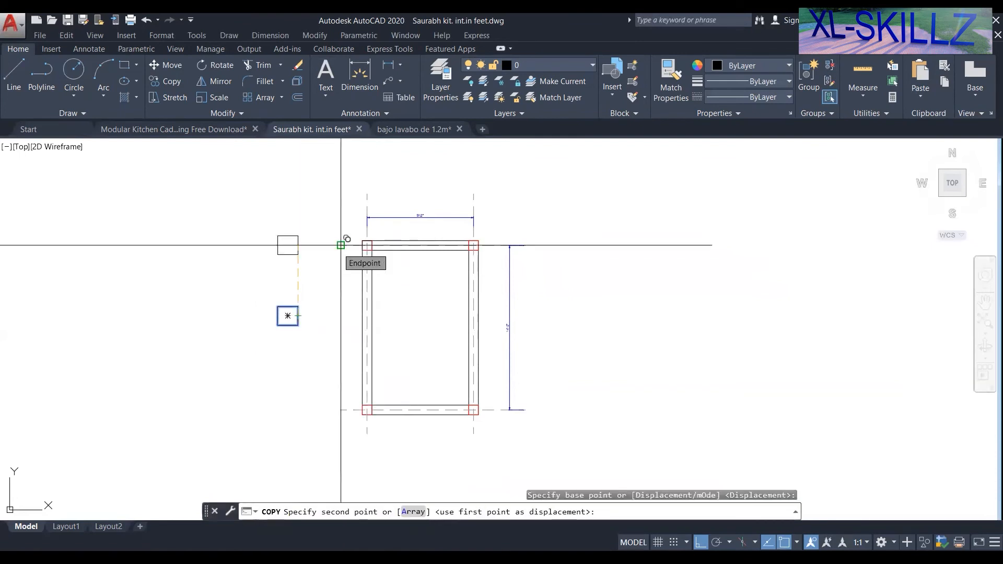
pyautogui.press('F8')
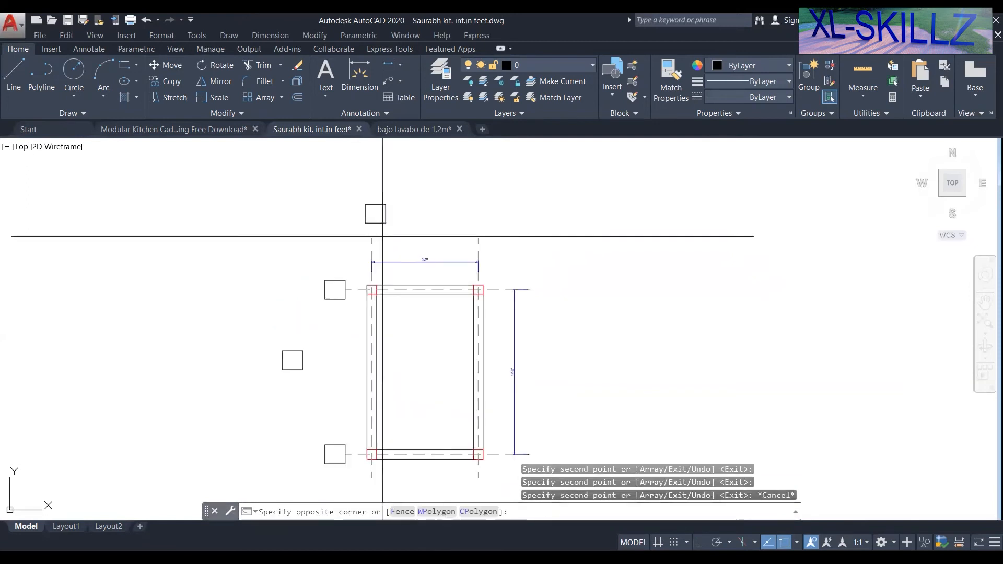
# Copy the square above the plan to the upper ends of both vertical center lines.
pyautogui.click(317, 207)
pyautogui.rightClick(318, 207)
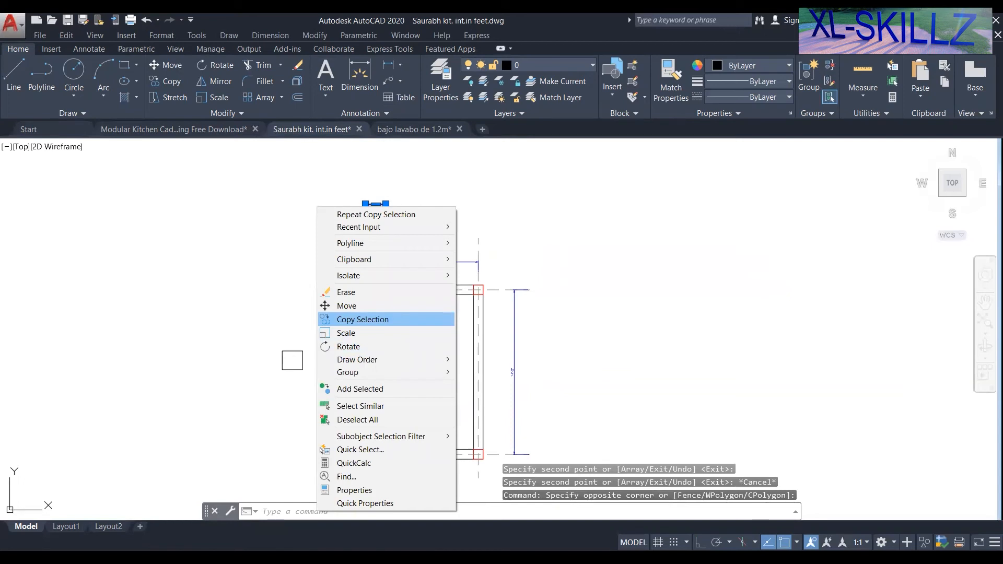
pyautogui.click(362, 320)
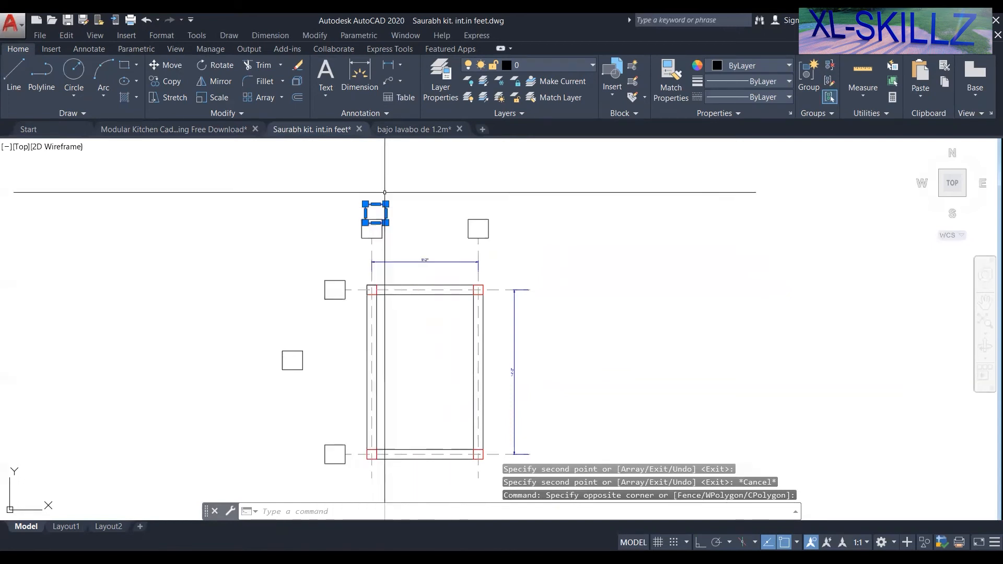
# Erase the two spare squares, one above the plan and one beside the left wall's middle.
pyautogui.press('Delete')
pyautogui.moveTo(418, 320)
pyautogui.mouseDown(button='middle')
pyautogui.moveTo(443, 327)
pyautogui.moveTo(428, 310)
pyautogui.mouseUp(button='middle')
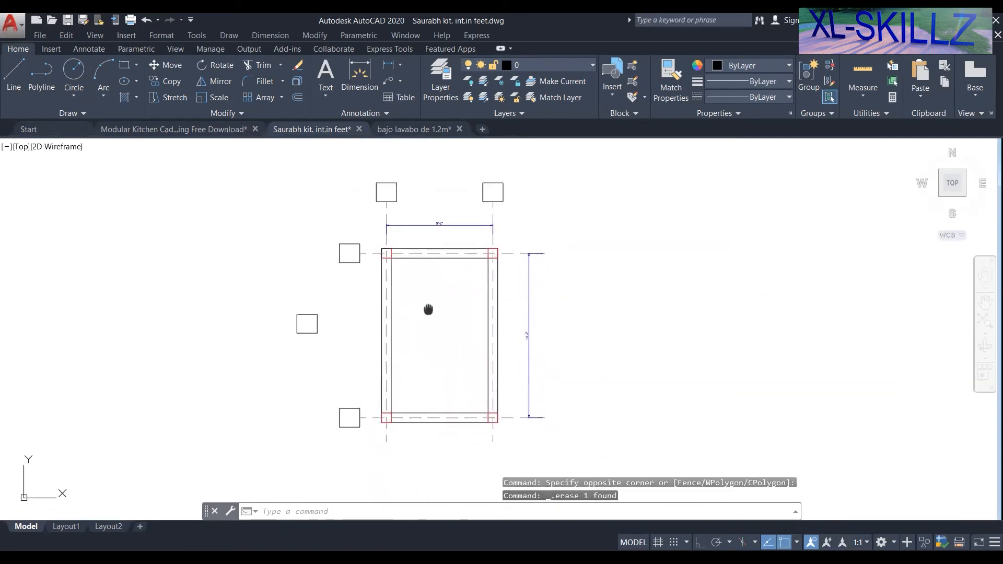
pyautogui.click(322, 349)
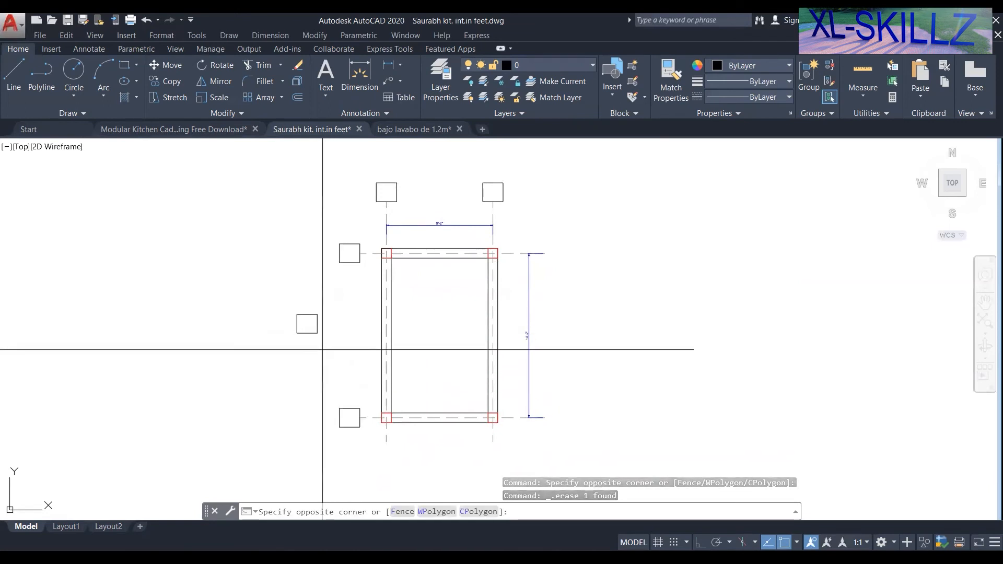
pyautogui.click(290, 305)
pyautogui.press('Delete')
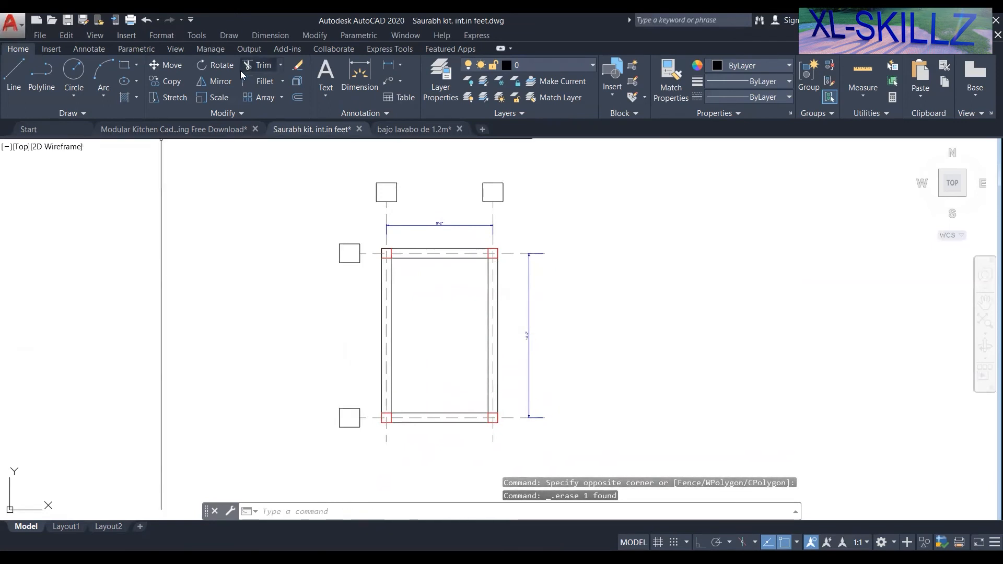
# Place the single-line text "A", 5" high at 0 rotation, in the square above the left wall's center line.
pyautogui.click(325, 96)
pyautogui.click(324, 136)
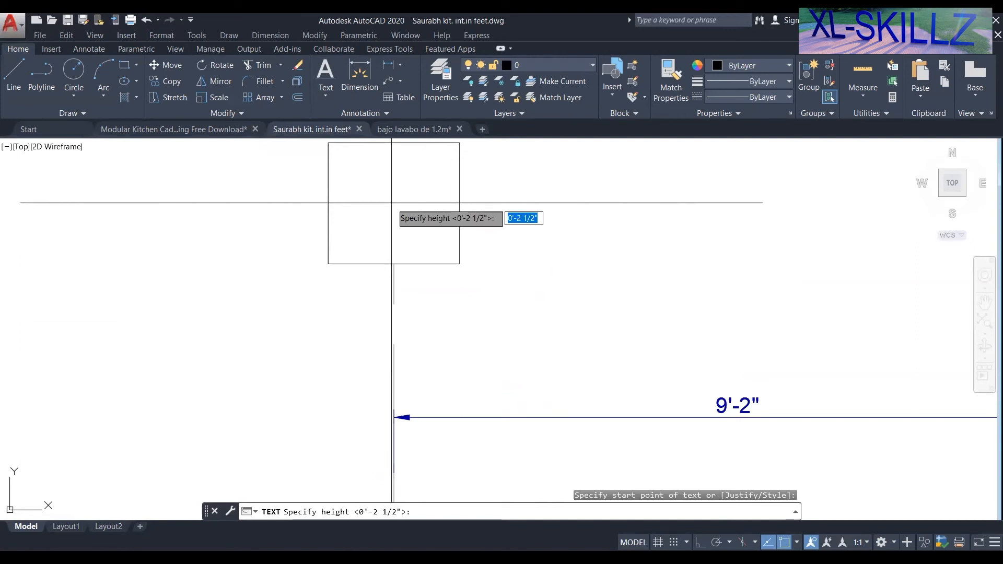
pyautogui.write('5')
pyautogui.press('Return')
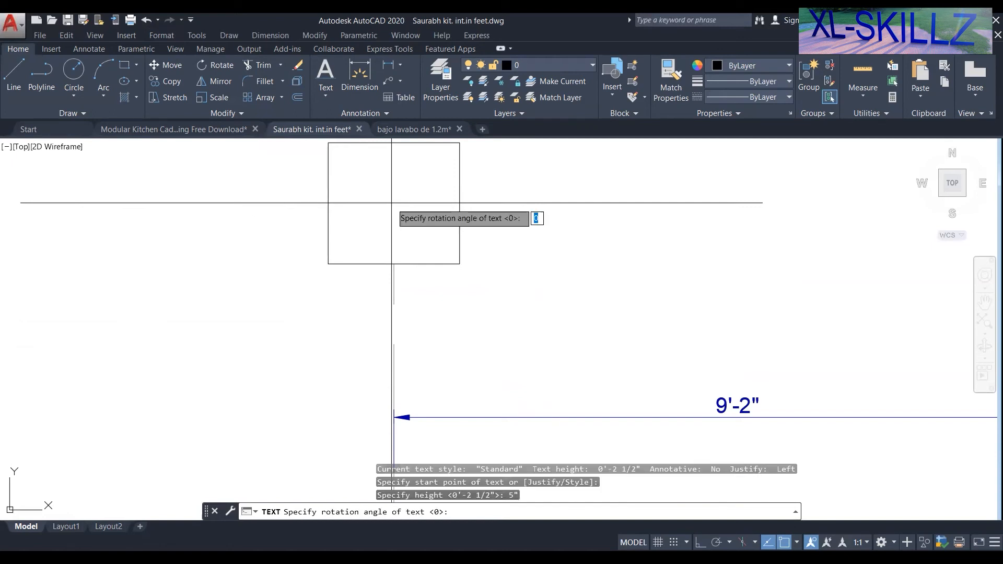
pyautogui.press('Return')
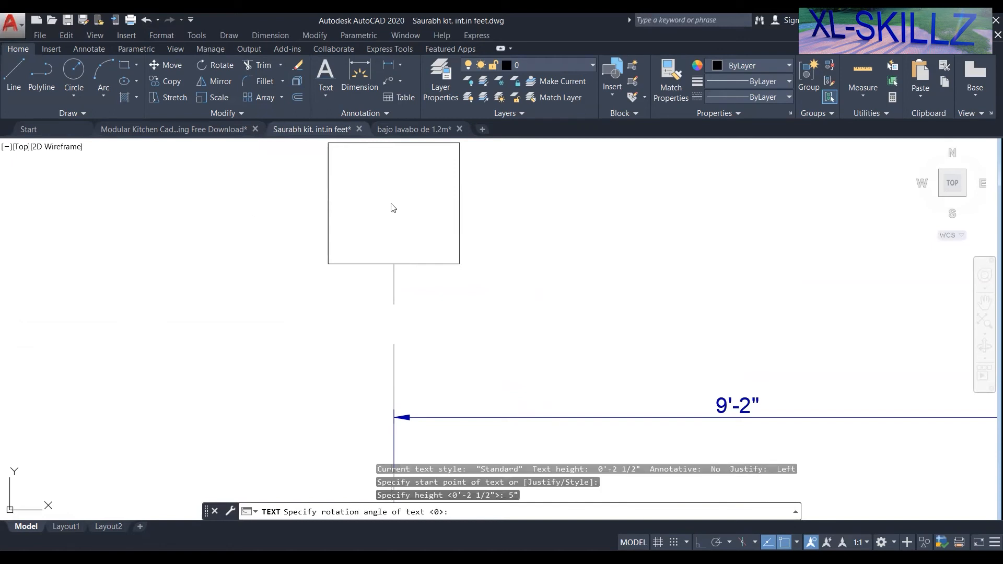
pyautogui.write('A')
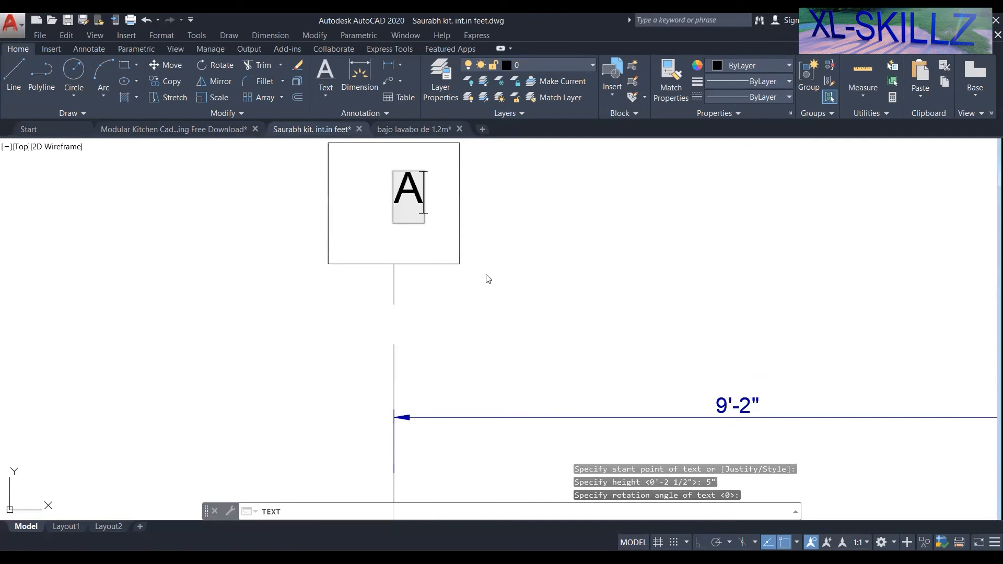
pyautogui.click(486, 277)
pyautogui.press('Return')
pyautogui.press('Escape')
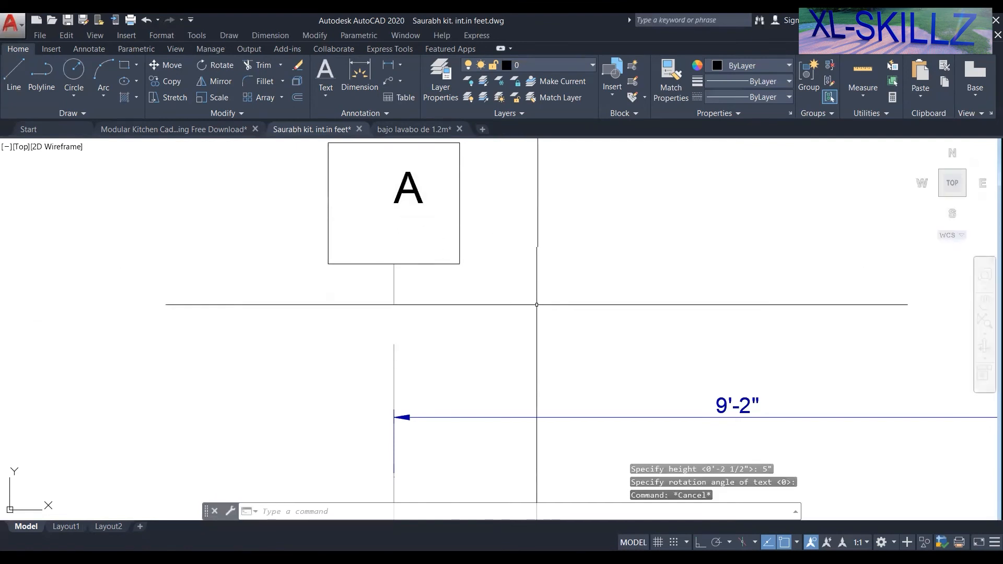
# Move the text "A" to the center of its square.
pyautogui.click(409, 194)
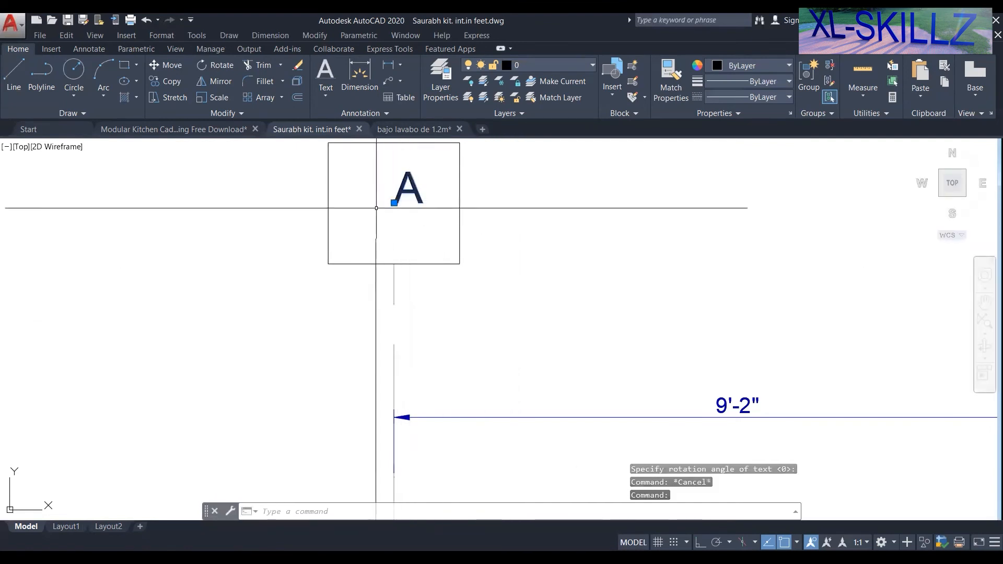
pyautogui.rightClick(374, 210)
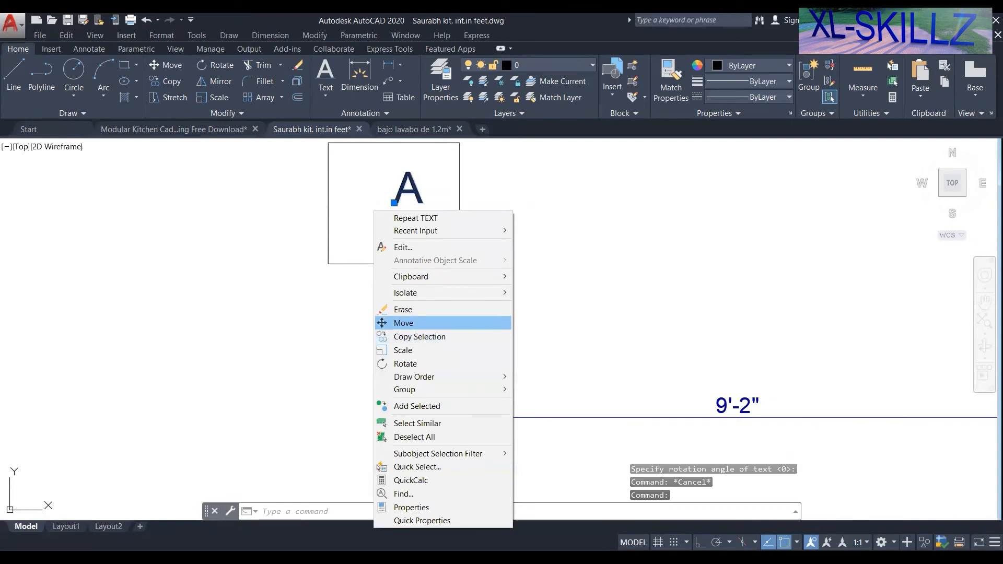
pyautogui.click(402, 323)
pyautogui.click(406, 192)
pyautogui.click(395, 205)
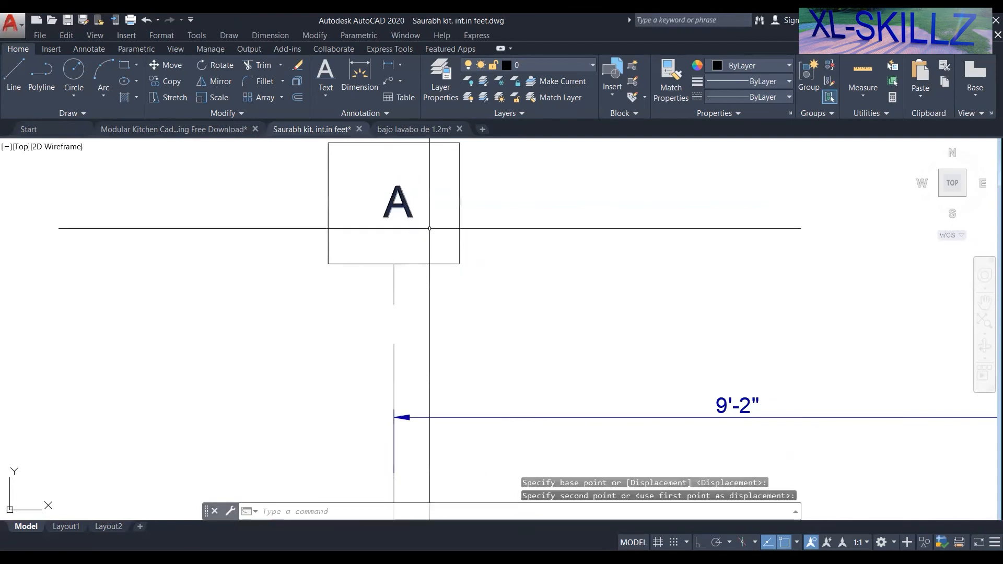
pyautogui.press('Escape')
pyautogui.scroll(-4, 429, 228)
pyautogui.moveTo(482, 237); pyautogui.dragTo(315, 263, button='middle')
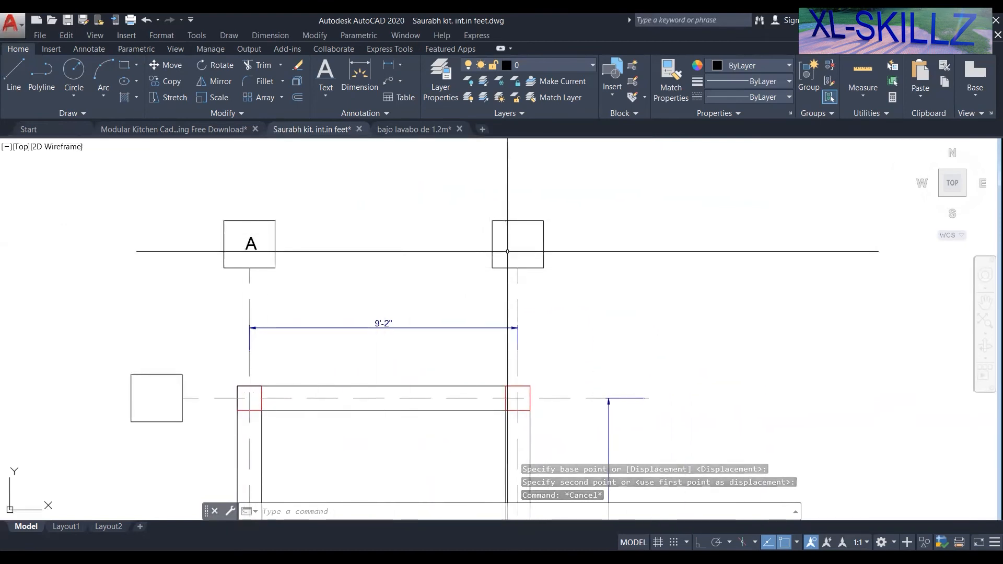
pyautogui.click(332, 95)
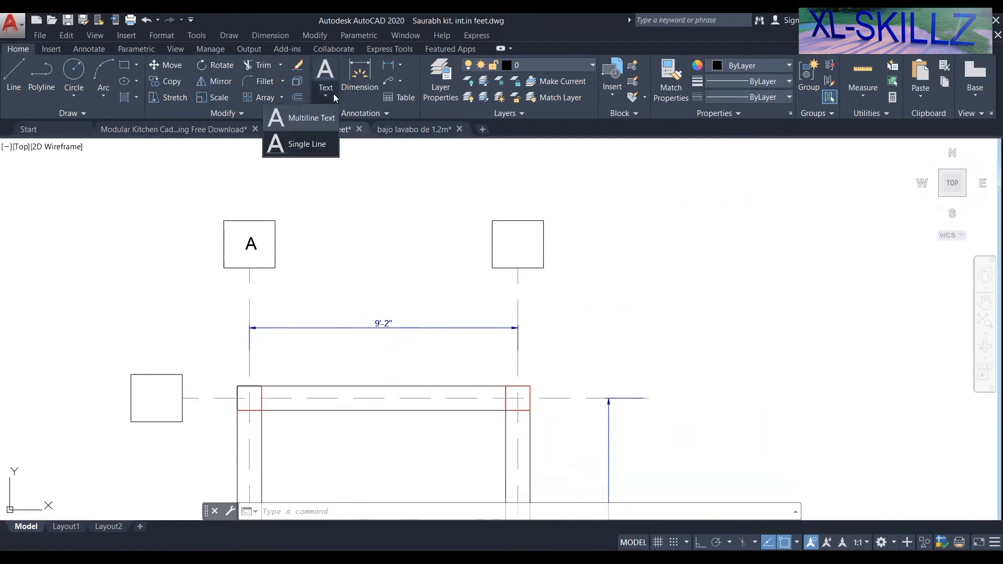
pyautogui.click(307, 144)
pyautogui.click(519, 245)
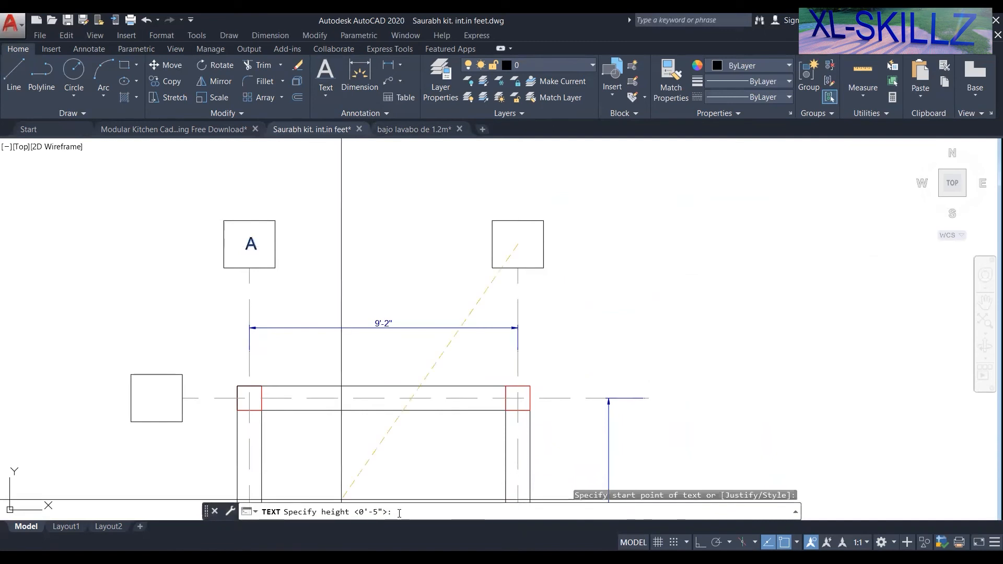
pyautogui.press('Return')
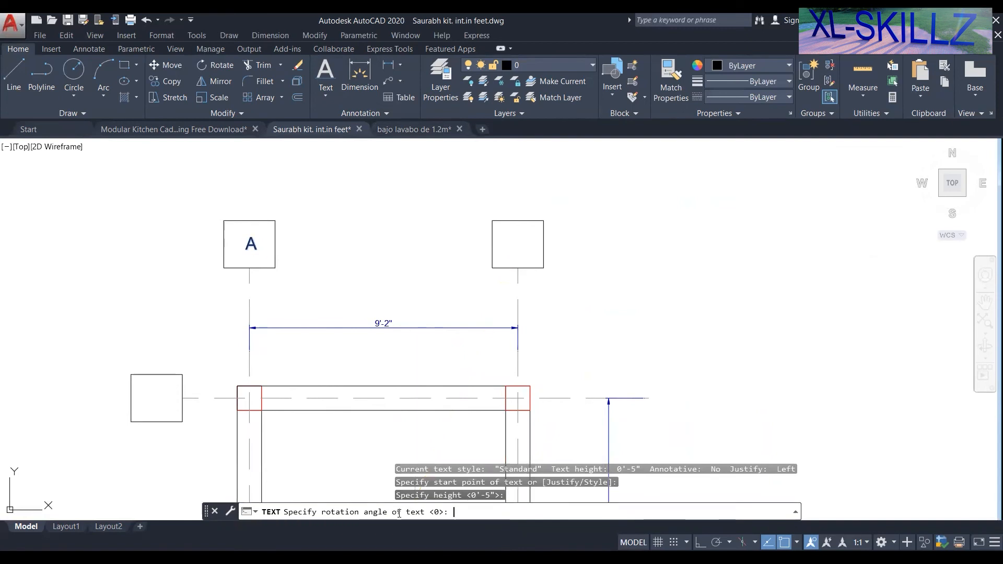
pyautogui.press('Escape')
pyautogui.press('Escape')
pyautogui.press('Escape')
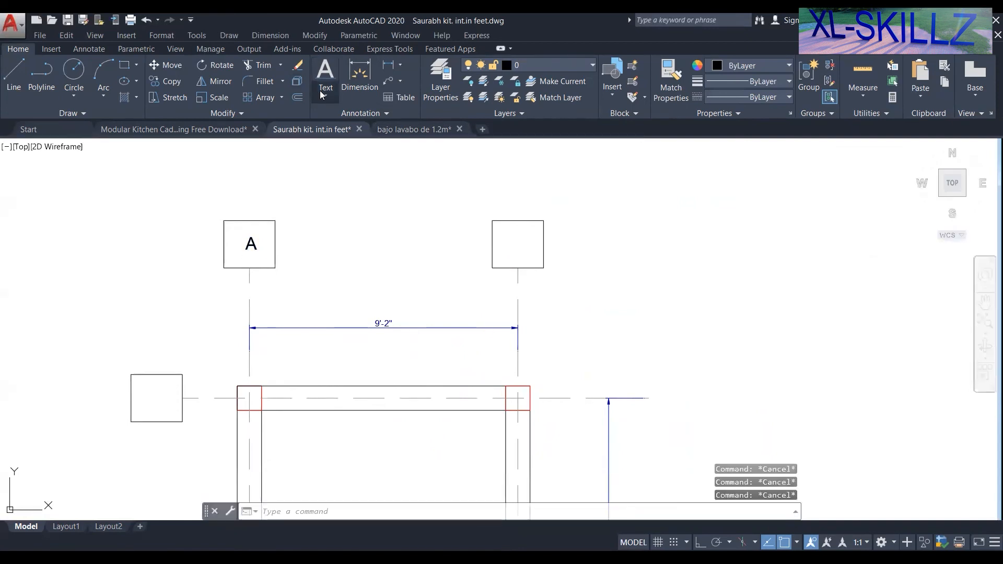
# Place the single-line text "B", 5" high at 0 rotation, in the square above the right wall's center line.
pyautogui.click(326, 93)
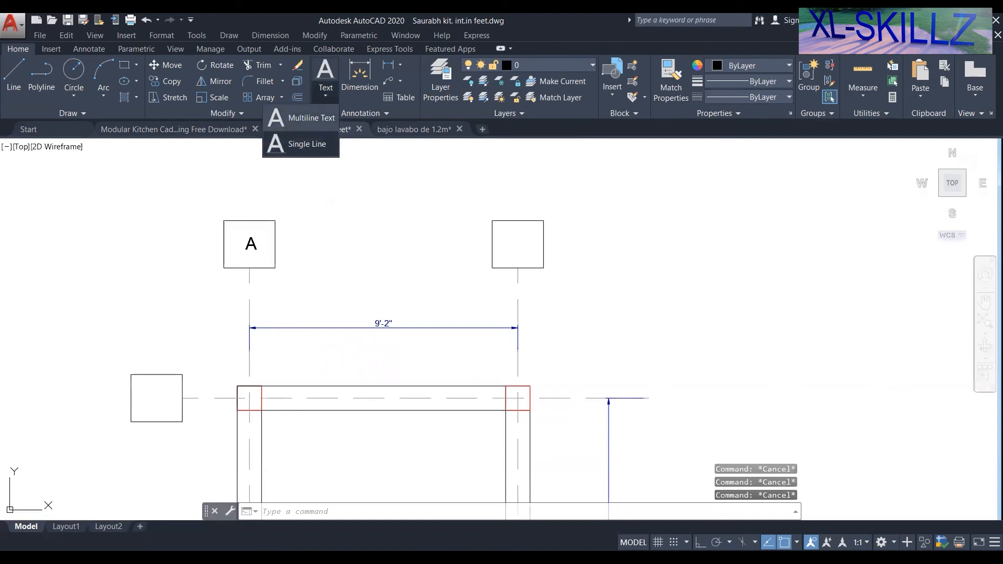
pyautogui.click(307, 144)
pyautogui.click(383, 386)
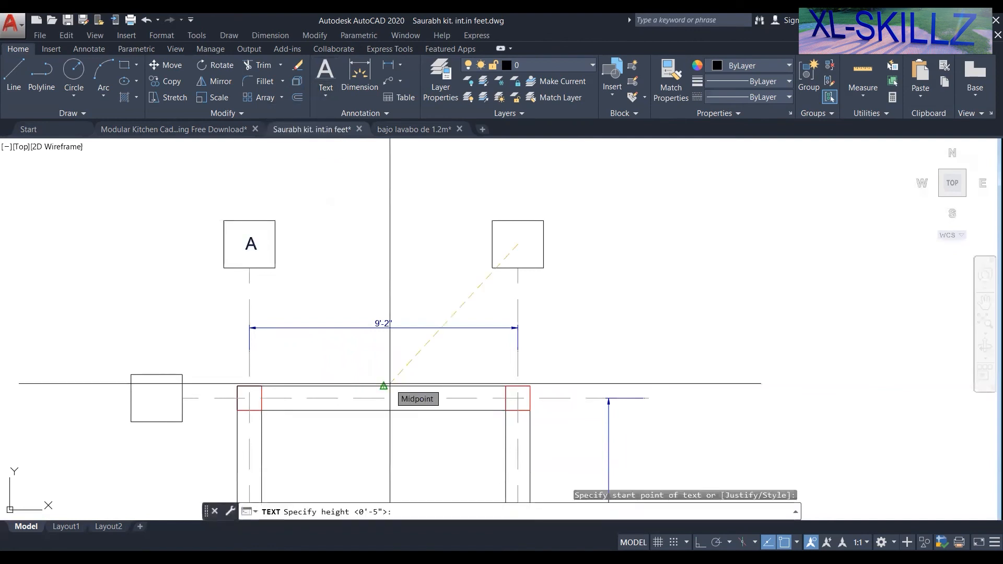
pyautogui.press('Return')
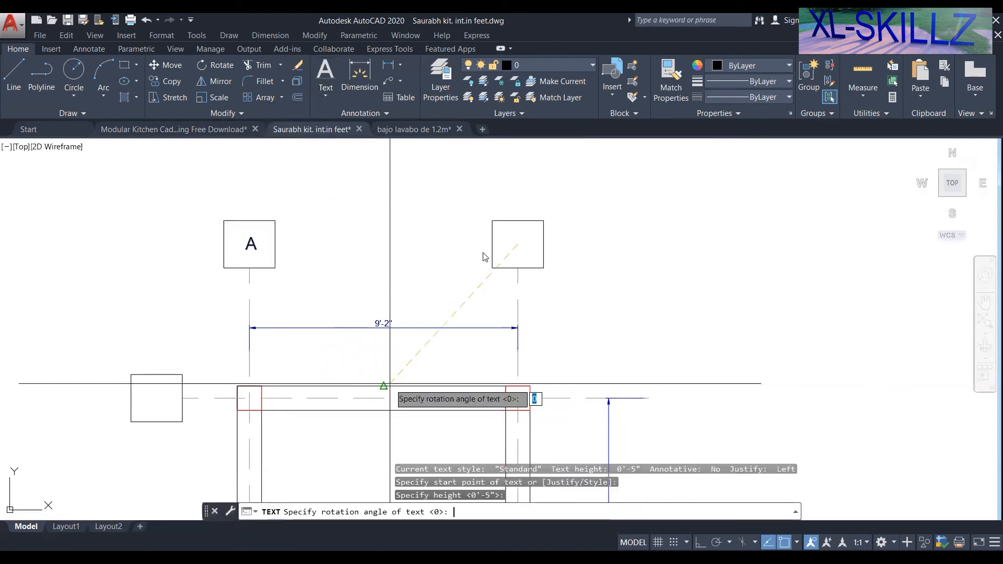
pyautogui.press('Return')
pyautogui.write('B')
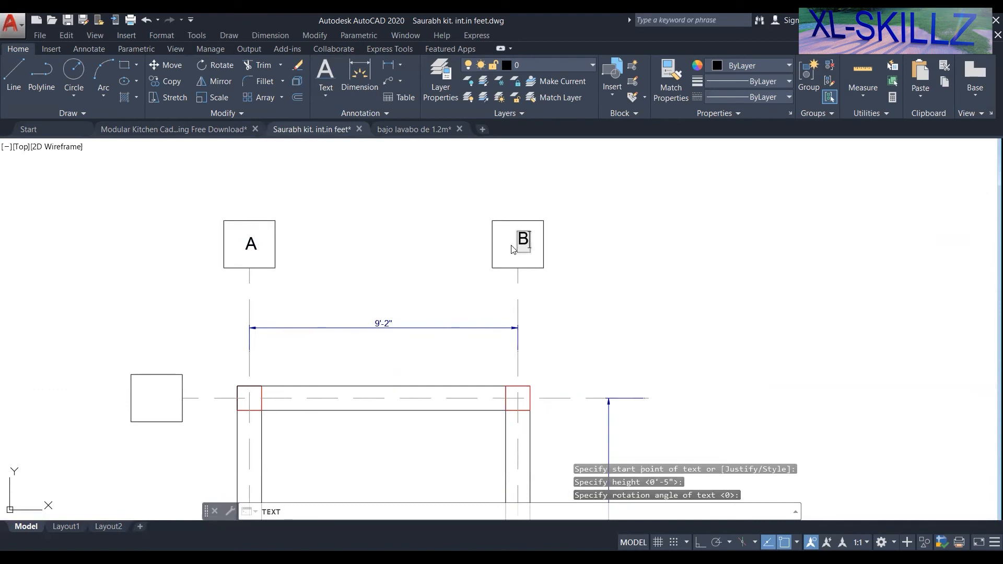
pyautogui.click(590, 267)
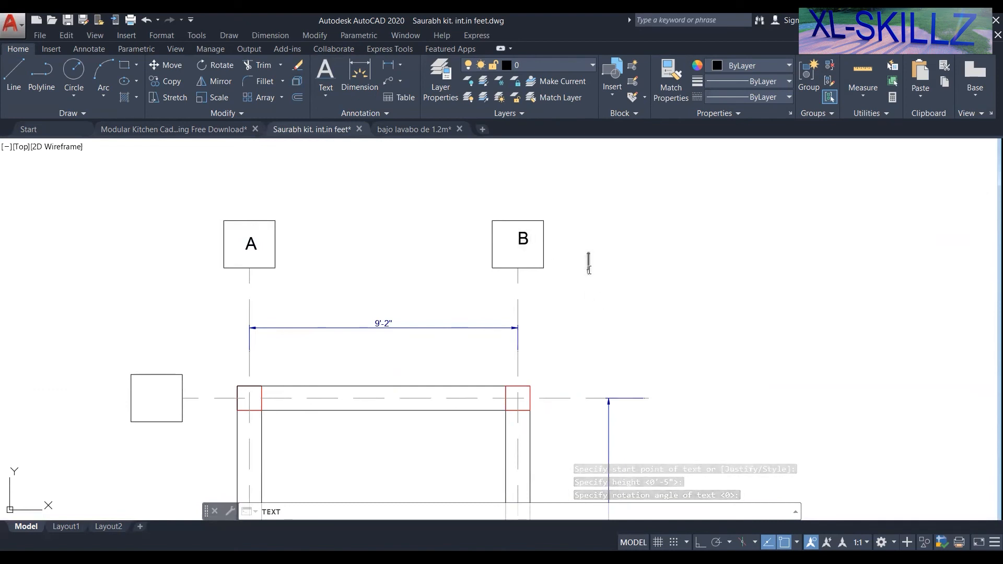
pyautogui.press('Escape')
# Move the text "B" to the center of its square.
pyautogui.scroll(6, 523, 237)
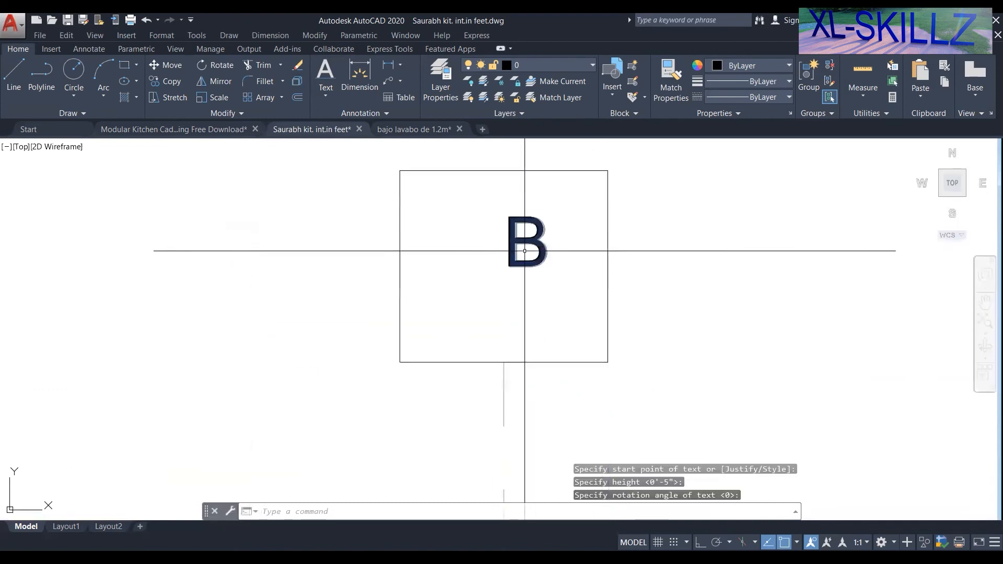
pyautogui.click(525, 251)
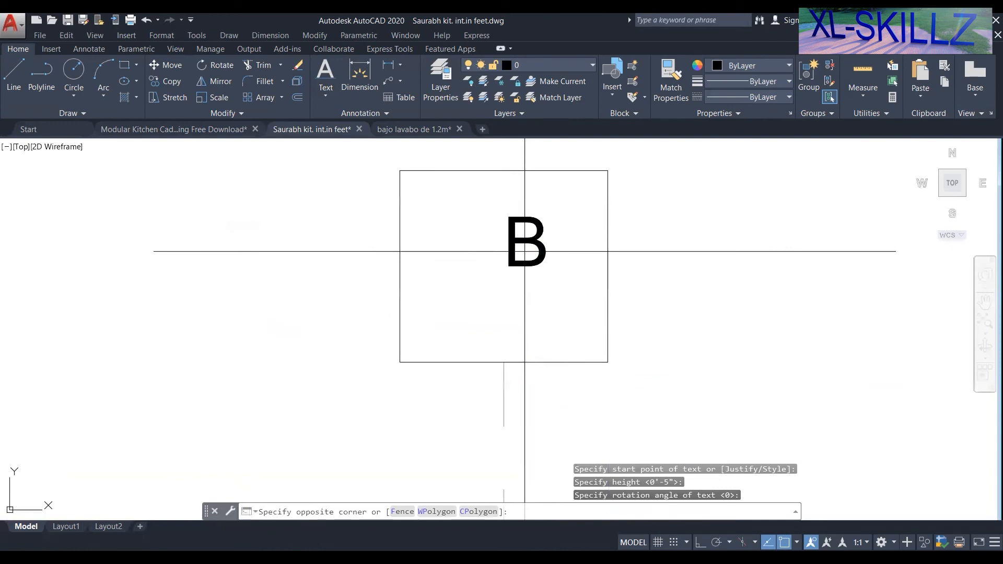
pyautogui.rightClick(469, 303)
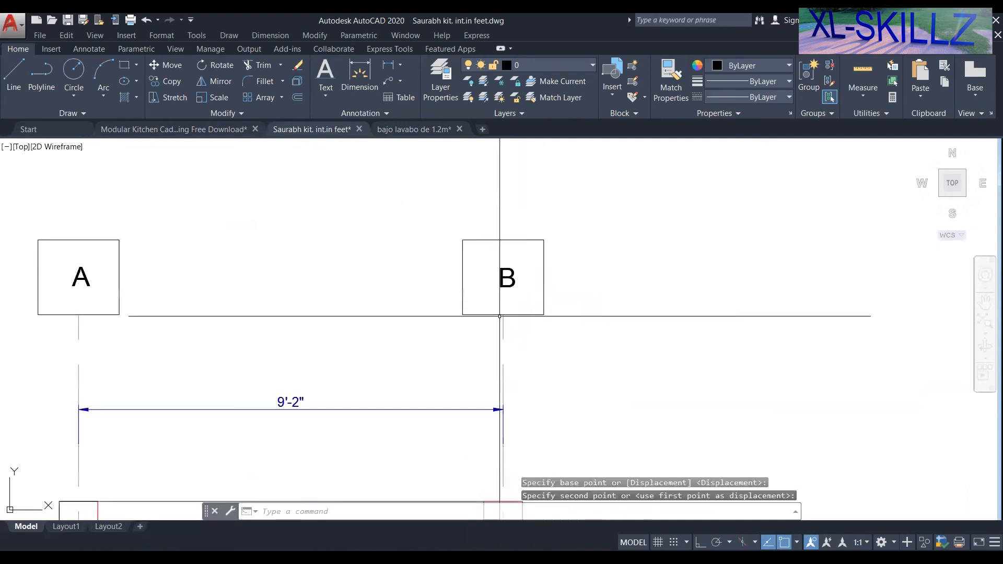
# Mirror the A and B marker squares with their letters across the plan's horizontal mid-axis to below the bottom wall, keeping the originals.
pyautogui.scroll(-6, 493, 303)
pyautogui.moveTo(531, 287)
pyautogui.mouseDown(button='middle')
pyautogui.moveTo(528, 227)
pyautogui.moveTo(540, 217)
pyautogui.mouseUp(button='middle')
pyautogui.click(355, 197)
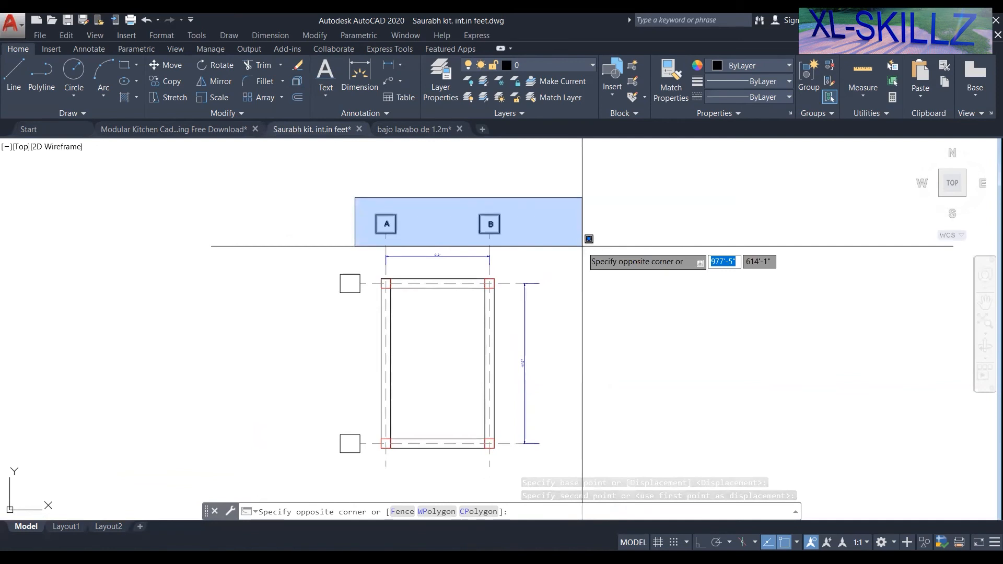
pyautogui.click(582, 246)
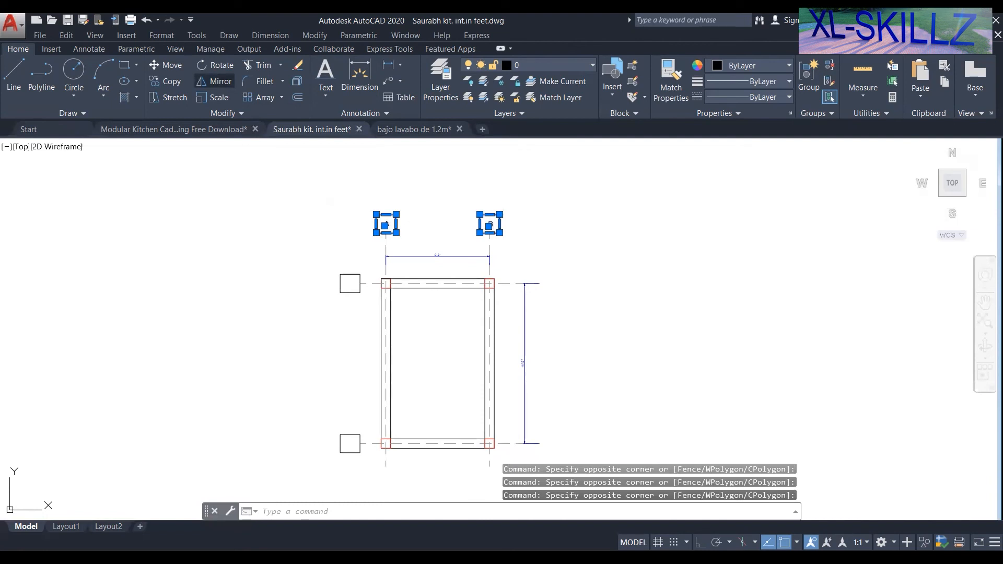
pyautogui.click(214, 81)
pyautogui.click(493, 363)
pyautogui.click(496, 373)
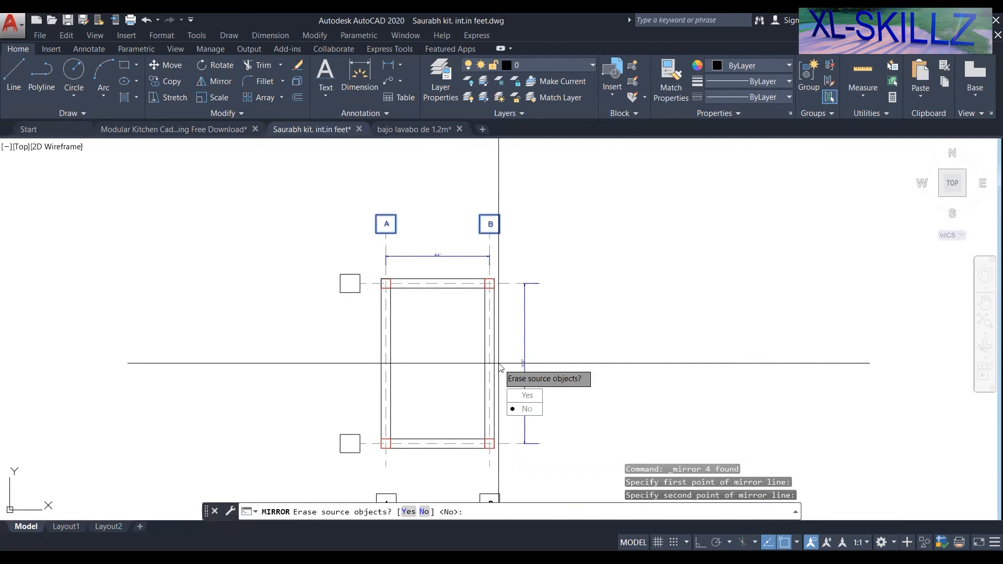
pyautogui.press('Return')
pyautogui.moveTo(394, 334); pyautogui.dragTo(446, 290, button='middle')
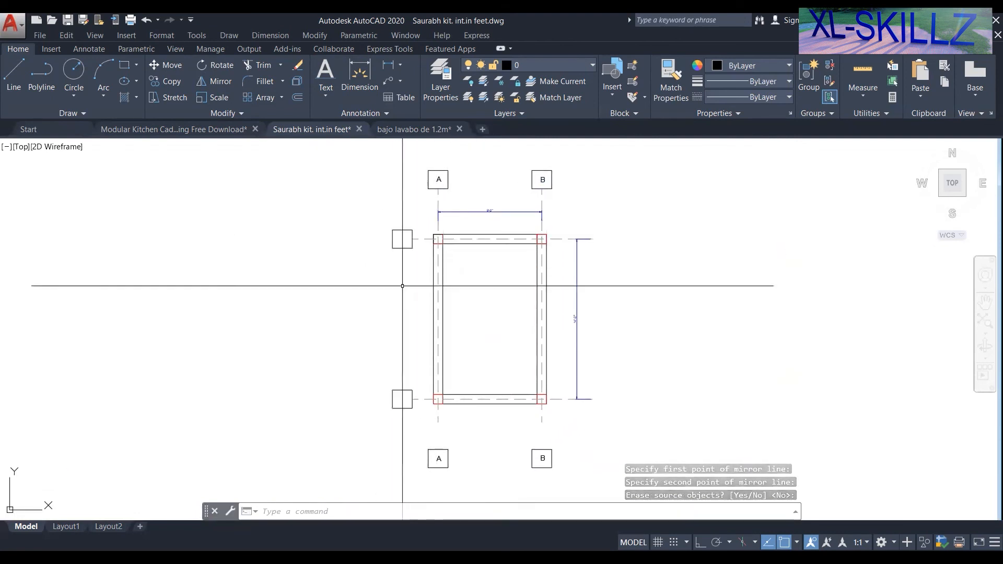
pyautogui.scroll(4, 445, 183)
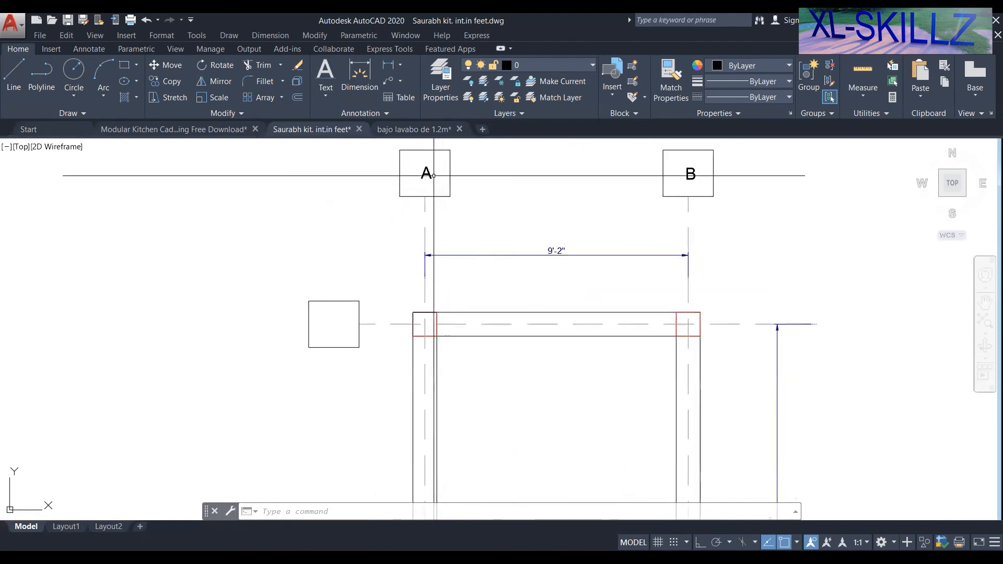
# Copy the letter "A" into the empty square beside the top wall's center line and change the copy's text to "1".
pyautogui.click(424, 175)
pyautogui.rightClick(258, 240)
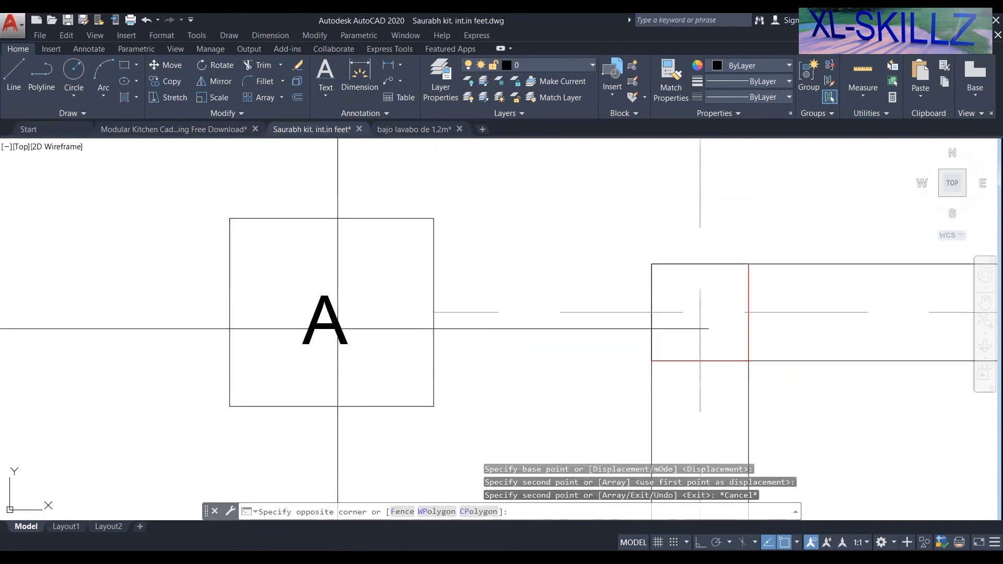
pyautogui.click(333, 326)
pyautogui.click(338, 328)
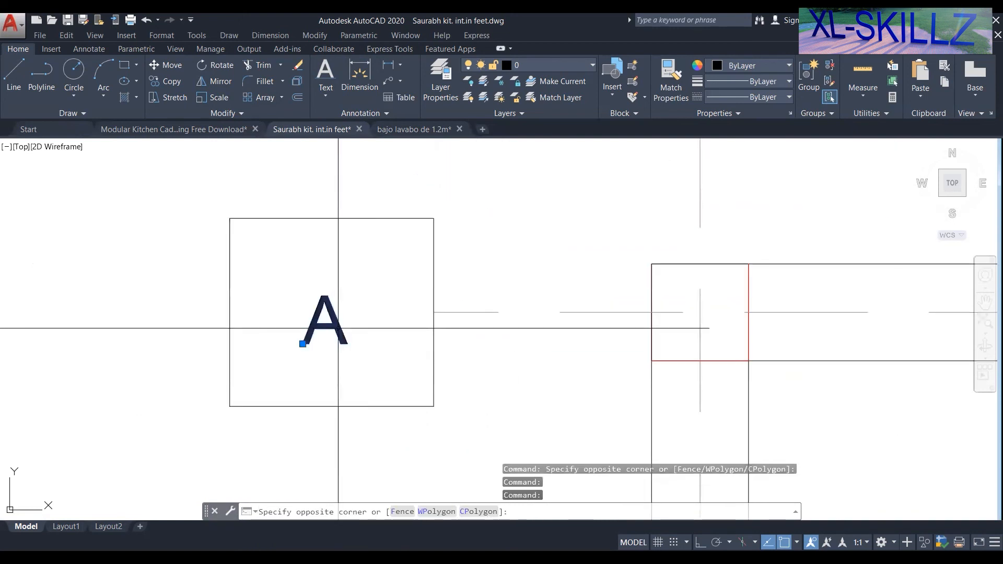
pyautogui.click(337, 328)
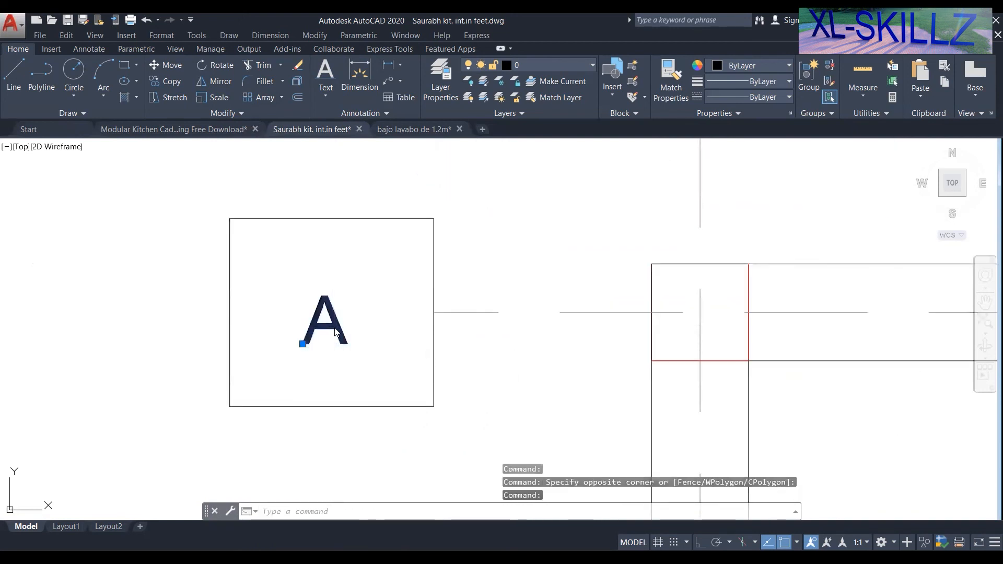
pyautogui.doubleClick(334, 332)
pyautogui.write('1')
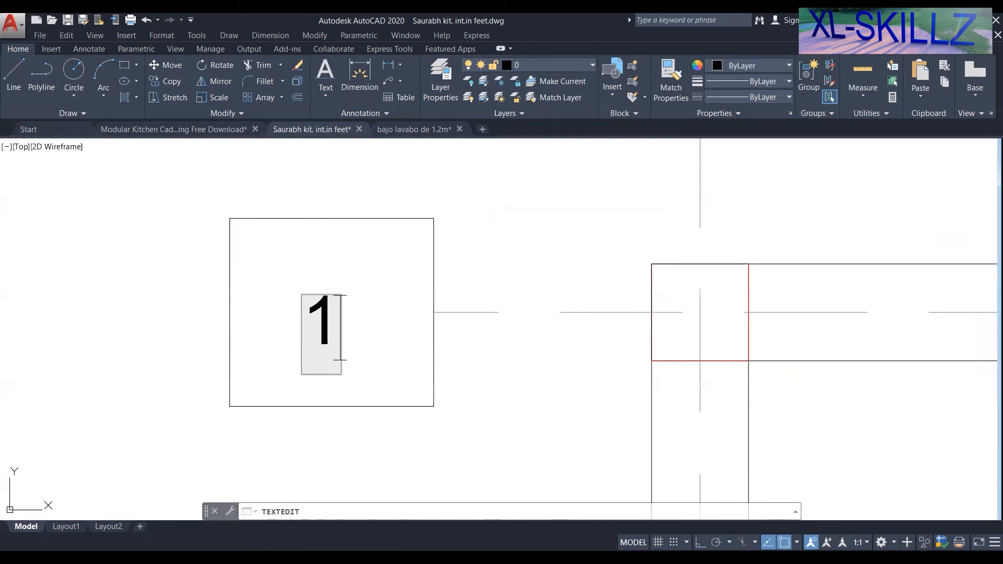
pyautogui.press('Escape')
# Copy the "1" straight down into the square beside the bottom wall's center line and change the copy's text to "2".
pyautogui.scroll(-8, 438, 212)
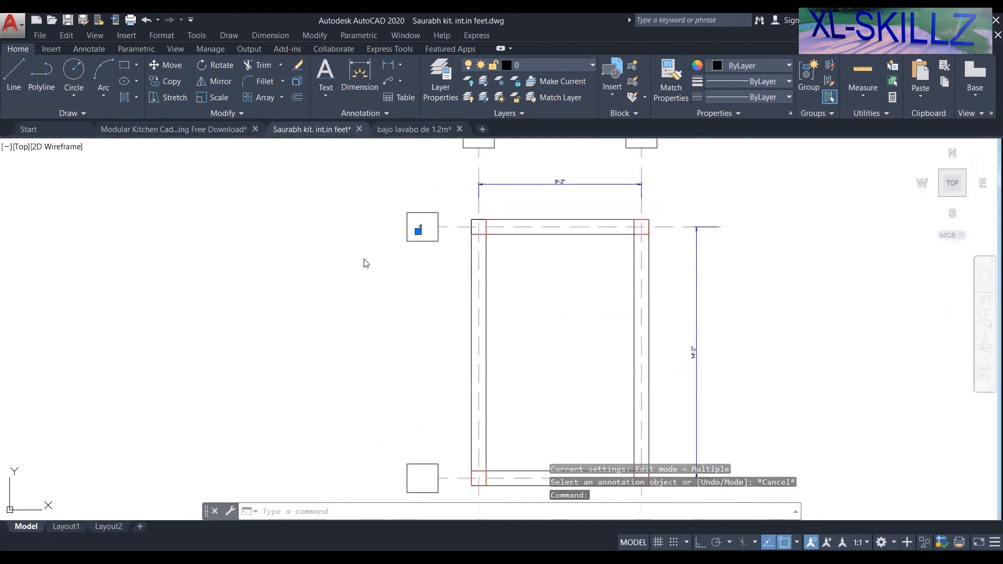
pyautogui.rightClick(364, 262)
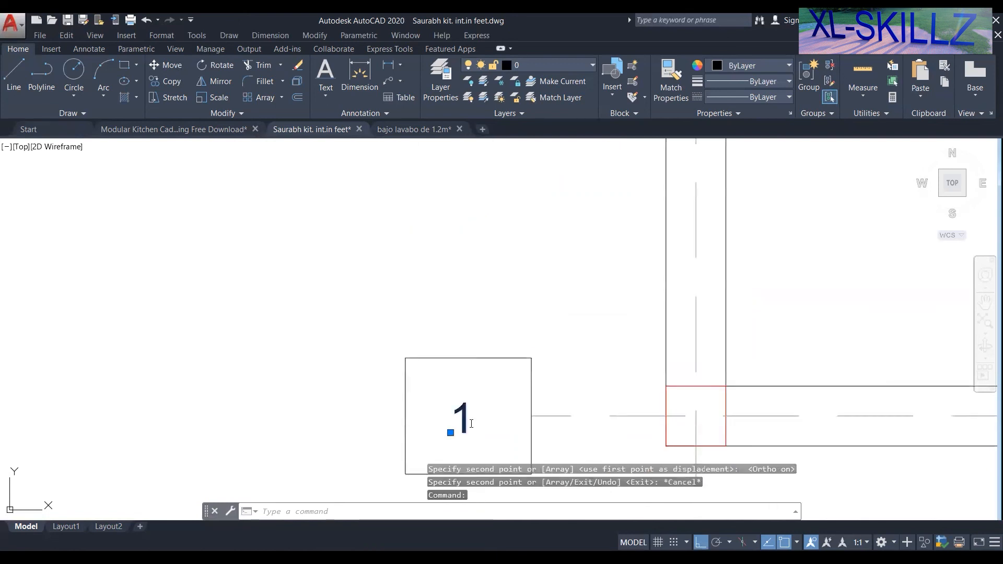
pyautogui.doubleClick(470, 423)
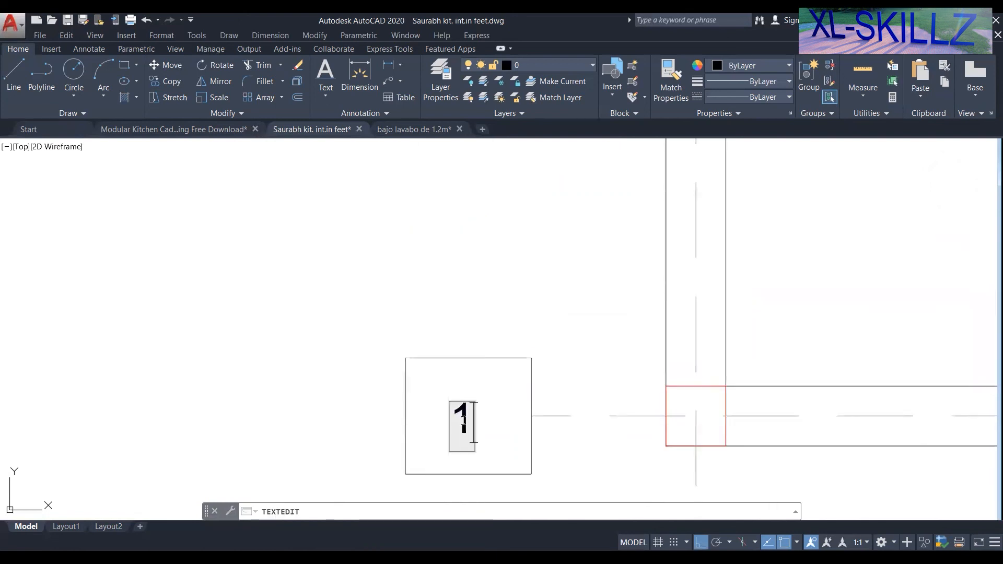
pyautogui.press('BackSpace')
pyautogui.write('2')
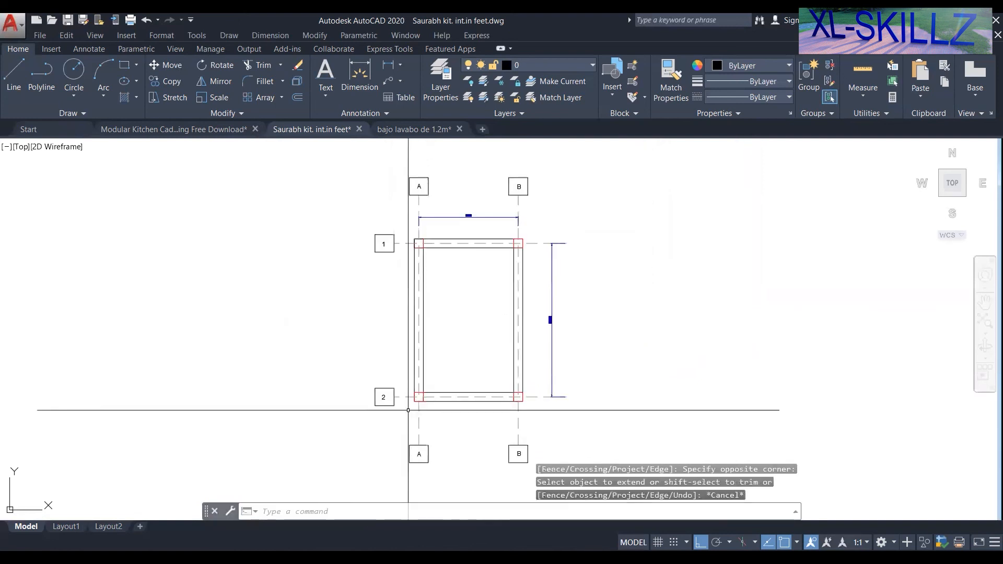
# Mirror the 1 and 2 marker squares with their numbers across the plan's vertical mid-axis to beyond the right wall, keeping the originals.
pyautogui.press('Escape')
pyautogui.click(397, 414)
pyautogui.click(313, 233)
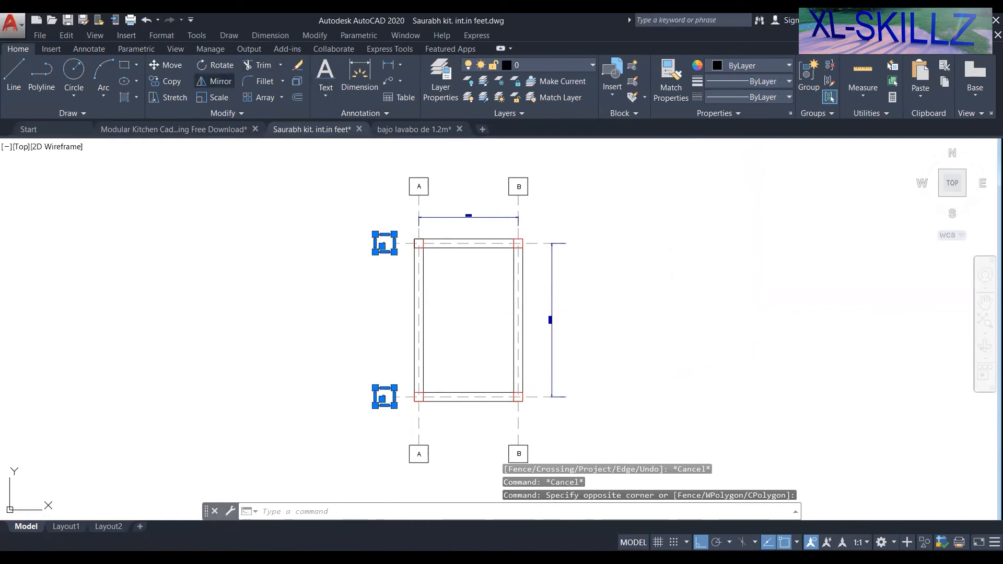
pyautogui.click(215, 81)
pyautogui.click(468, 240)
pyautogui.click(468, 402)
pyautogui.press('Return')
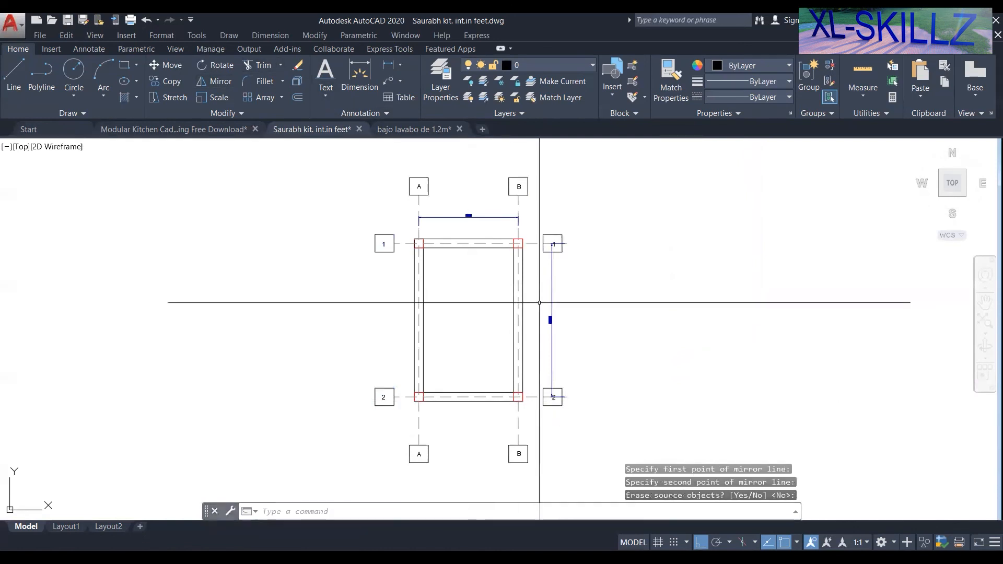
# Move the mirrored 1 and 2 marker squares with their numbers horizontally outward, clear of the plan's vertical dimension line.
pyautogui.scroll(6, 539, 302)
pyautogui.click(655, 304)
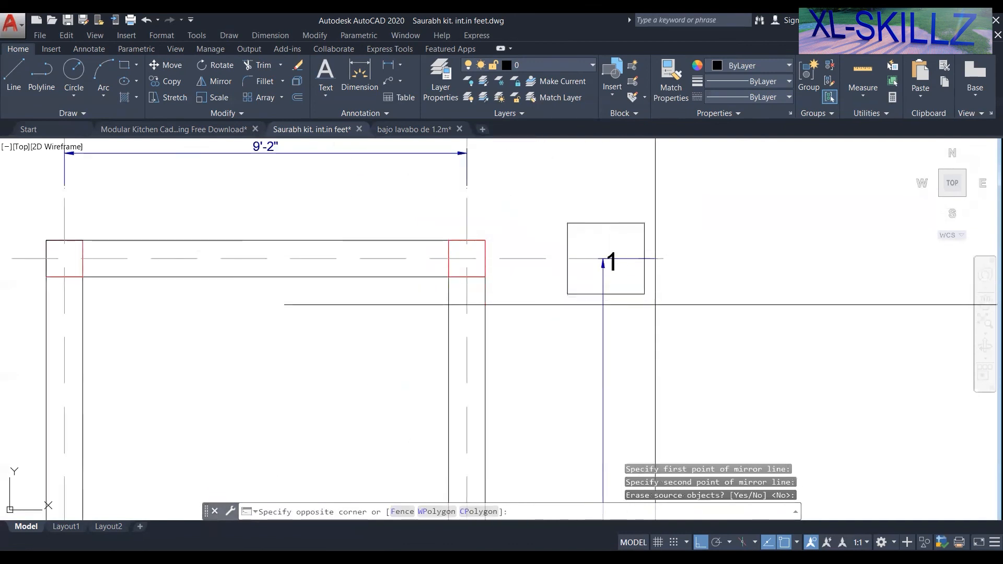
pyautogui.scroll(-5, 647, 313)
pyautogui.scroll(6, 536, 302)
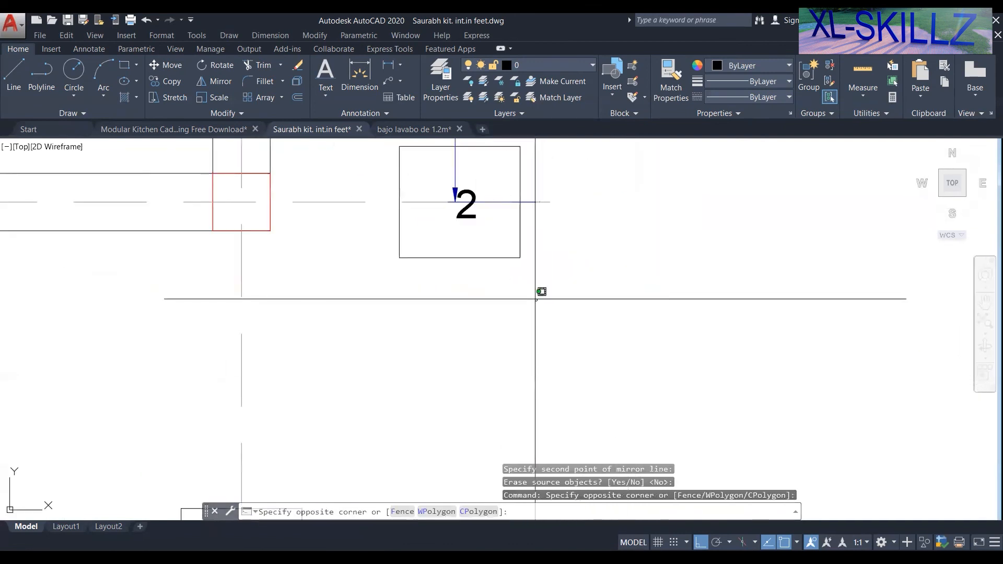
pyautogui.click(504, 215)
pyautogui.moveTo(504, 214); pyautogui.dragTo(544, 296, button='middle')
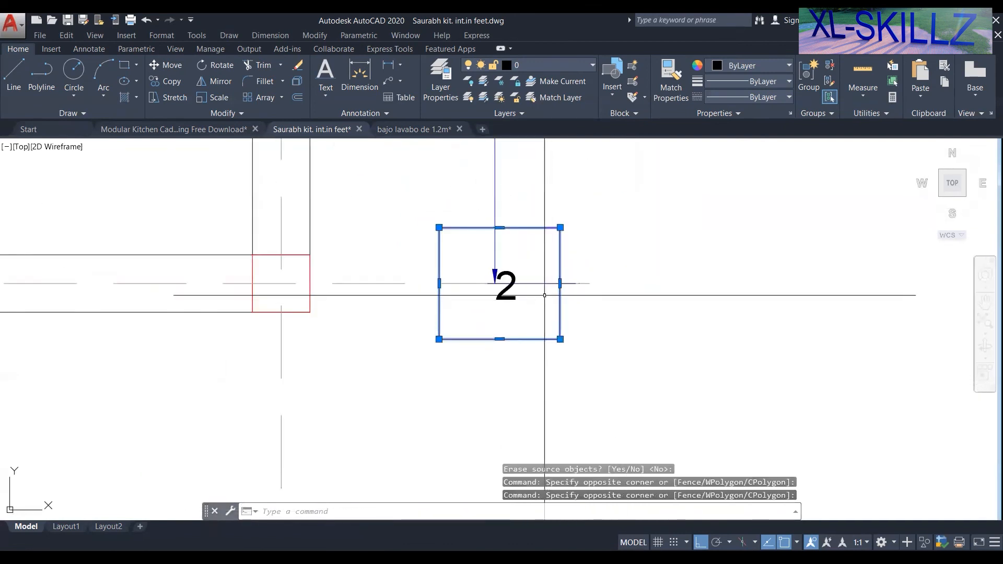
pyautogui.click(515, 294)
pyautogui.click(515, 294)
pyautogui.scroll(-3, 637, 289)
pyautogui.moveTo(638, 289); pyautogui.dragTo(640, 434, button='middle')
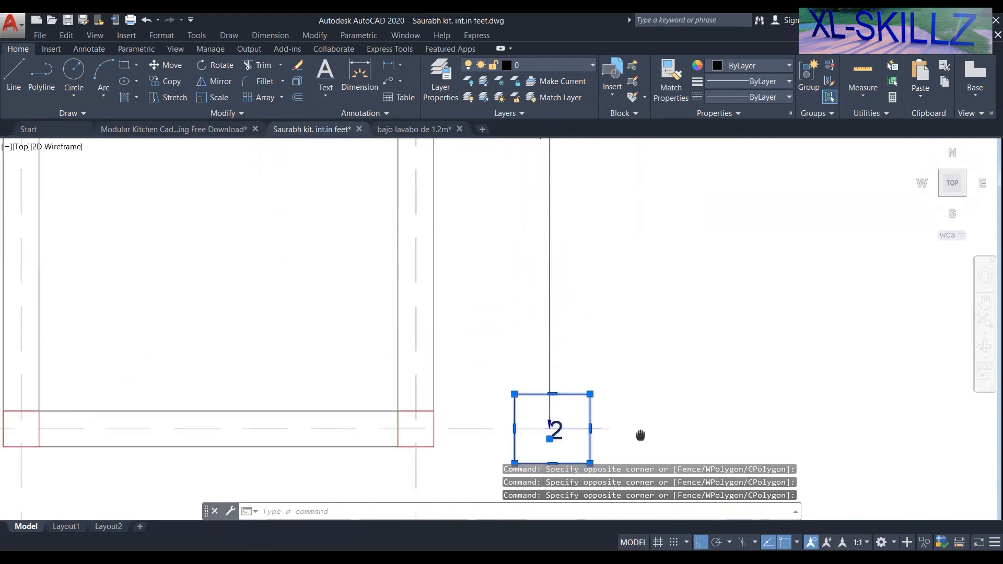
pyautogui.moveTo(595, 248); pyautogui.dragTo(585, 443, button='middle')
pyautogui.moveTo(541, 249); pyautogui.dragTo(550, 347, button='middle')
pyautogui.moveTo(558, 197); pyautogui.dragTo(550, 328, button='middle')
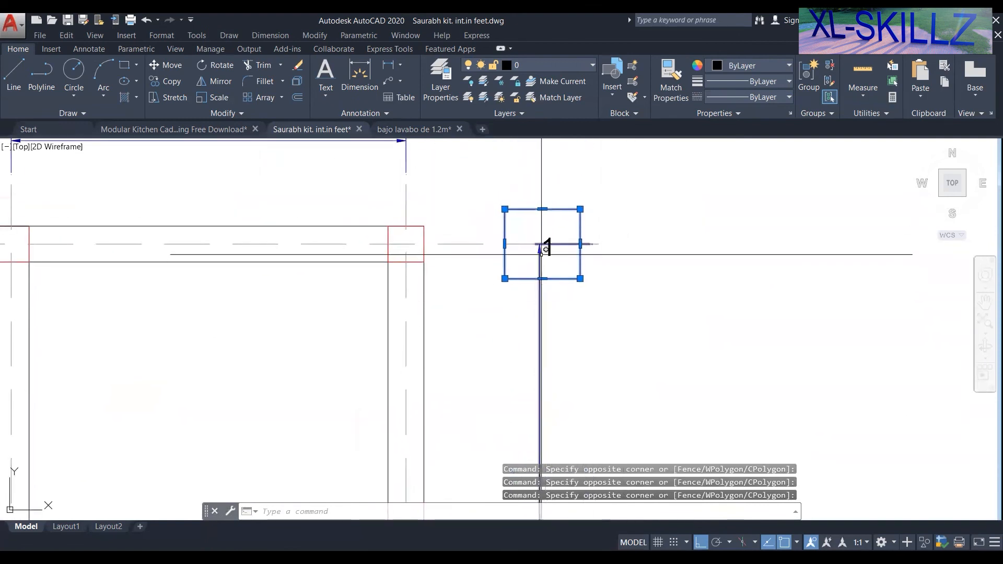
pyautogui.click(549, 252)
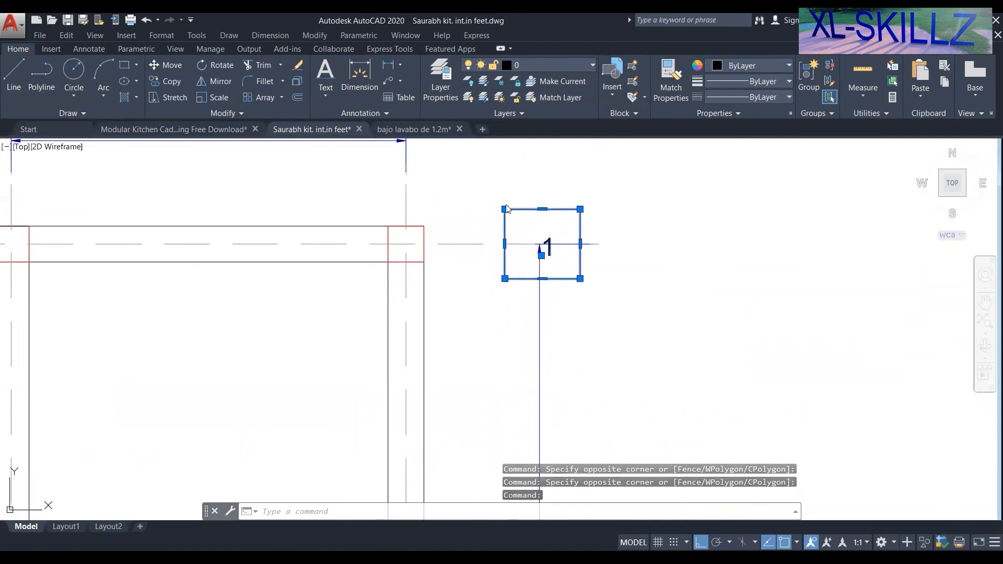
pyautogui.rightClick(487, 288)
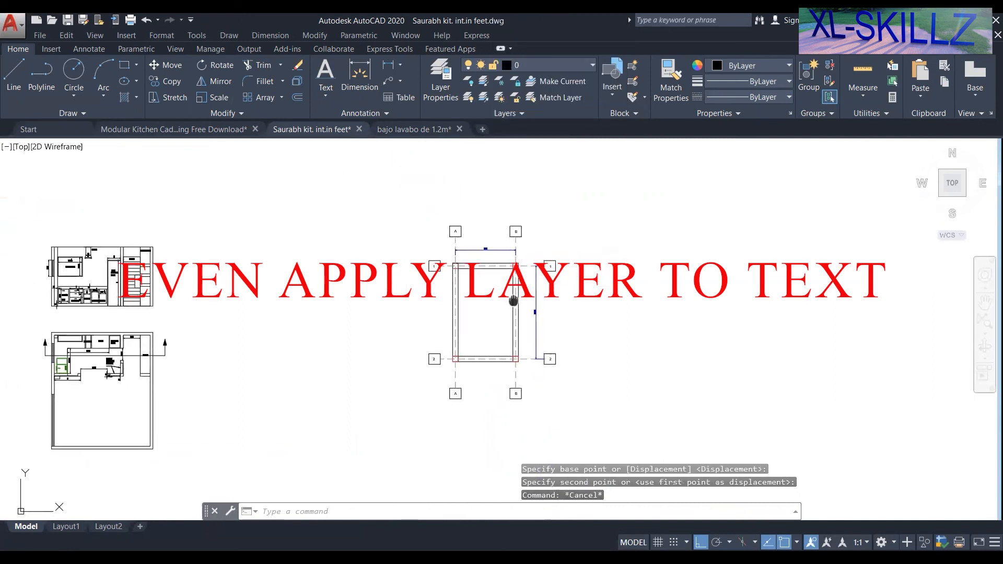
pyautogui.scroll(6, 538, 339)
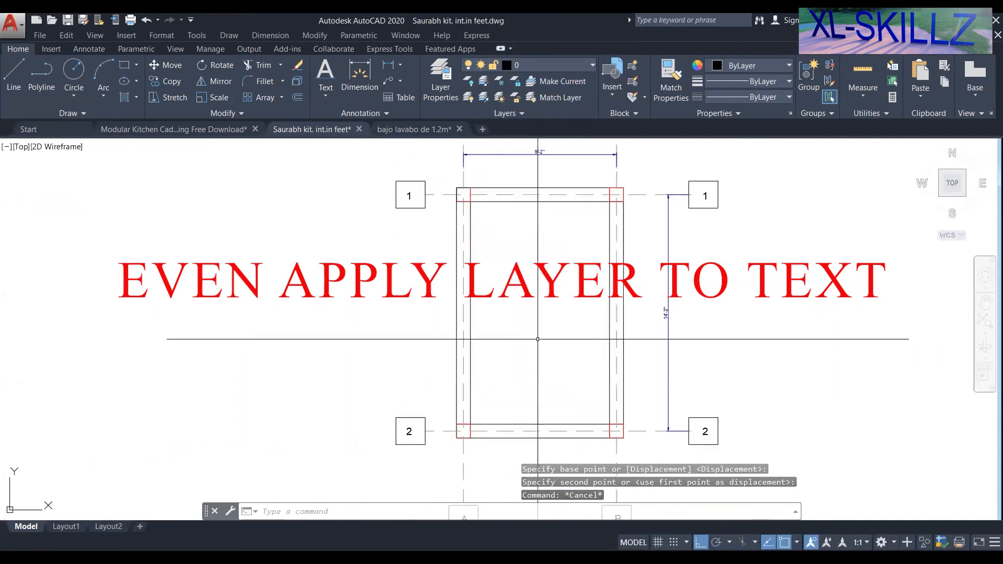
pyautogui.moveTo(538, 339)
pyautogui.mouseDown(button='middle')
pyautogui.moveTo(492, 380)
pyautogui.moveTo(502, 350)
pyautogui.moveTo(478, 350)
pyautogui.mouseUp(button='middle')
pyautogui.scroll(-2, 492, 381)
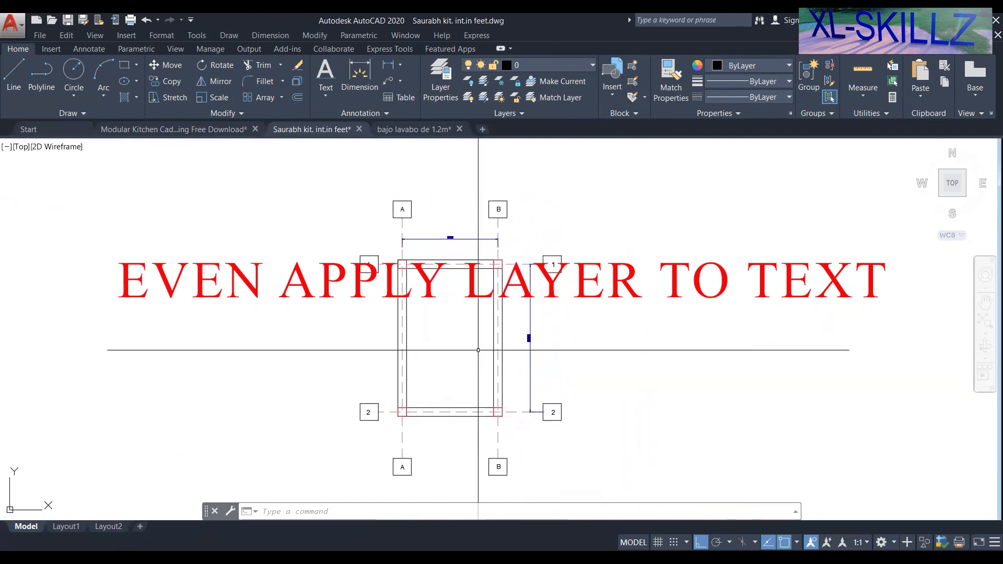